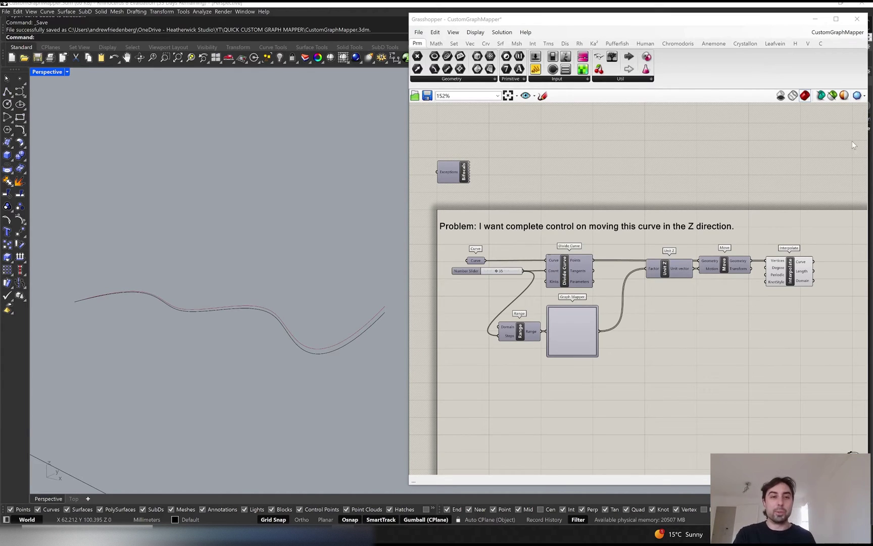
Review the Z motion values feeding the Move component's Motion input
{"action": "mouse_move", "coordinate": [717, 269]}
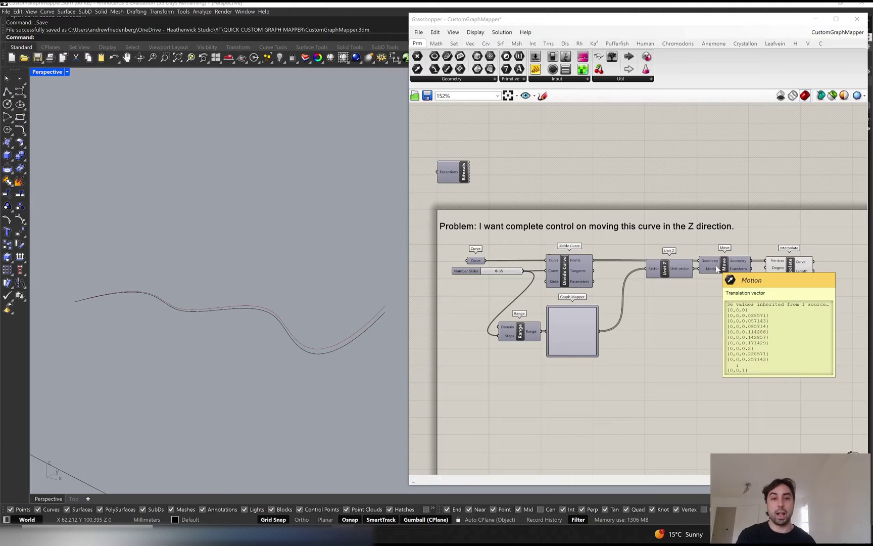
Bring up the Graph Mapper's Graph types list from its context menu
{"action": "right_click", "coordinate": [566, 341]}
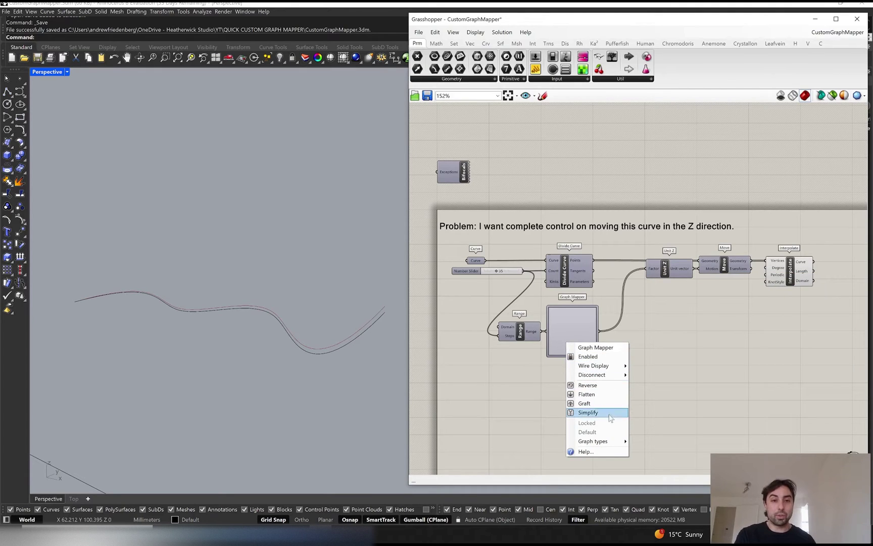
{"action": "mouse_move", "coordinate": [606, 442]}
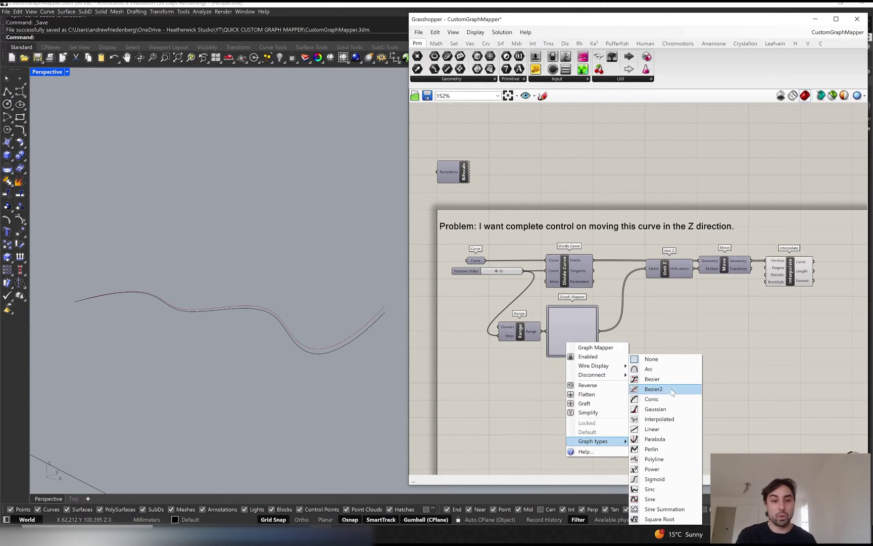
Switch the Graph Mapper to Polyline and drag its points into a sharp peak, valley and lowered right end
{"action": "left_click", "coordinate": [672, 458]}
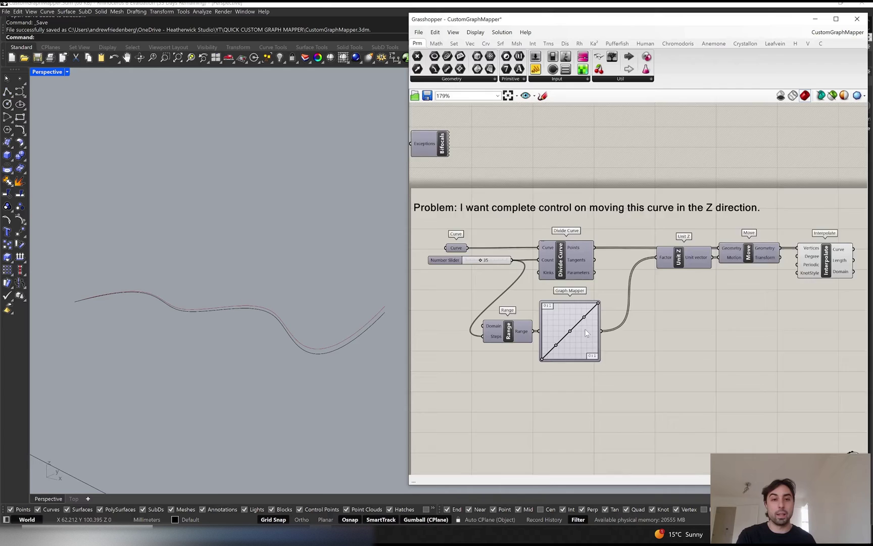
{"action": "scroll", "coordinate": [556, 338], "scroll_direction": "up", "scroll_amount": 4}
{"action": "left_click_drag", "start_coordinate": [550, 346], "coordinate": [554, 355]}
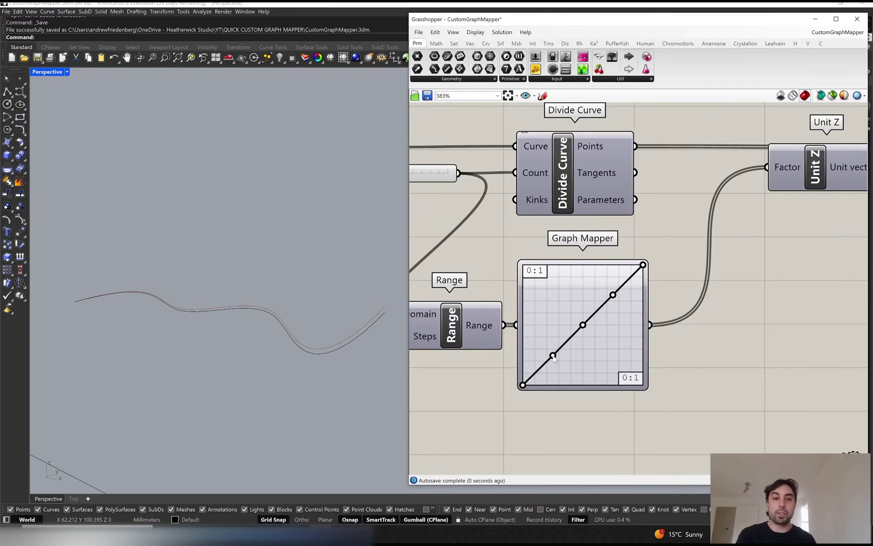
{"action": "left_click_drag", "start_coordinate": [614, 296], "coordinate": [609, 286]}
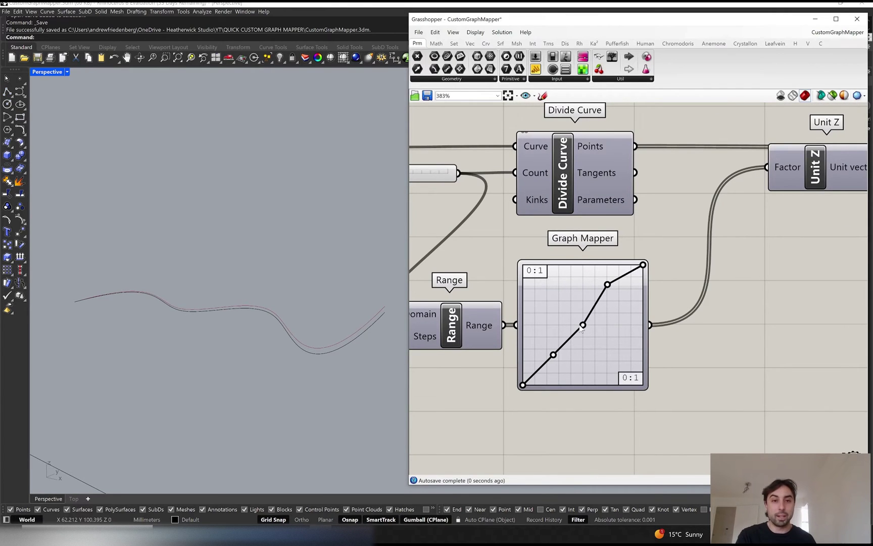
{"action": "left_click_drag", "start_coordinate": [584, 325], "coordinate": [610, 323]}
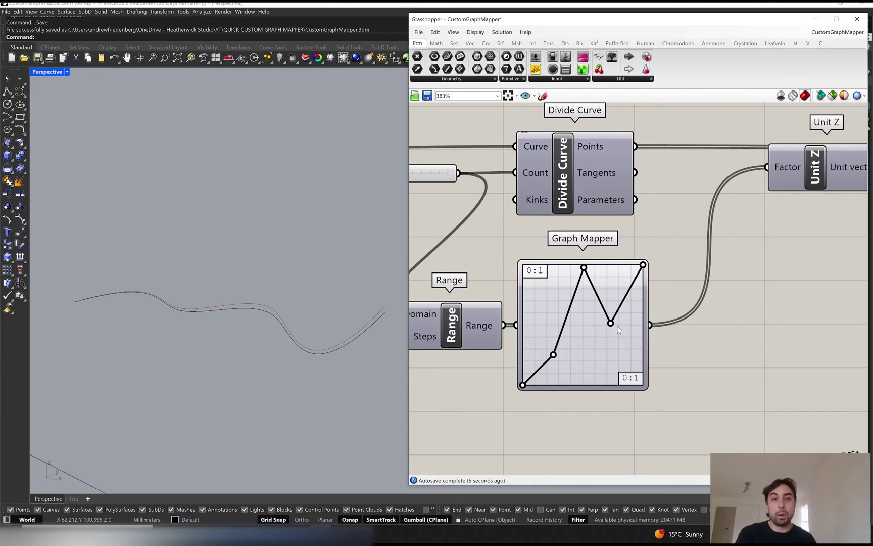
{"action": "left_click_drag", "start_coordinate": [611, 324], "coordinate": [611, 336]}
{"action": "left_click_drag", "start_coordinate": [644, 266], "coordinate": [644, 297]}
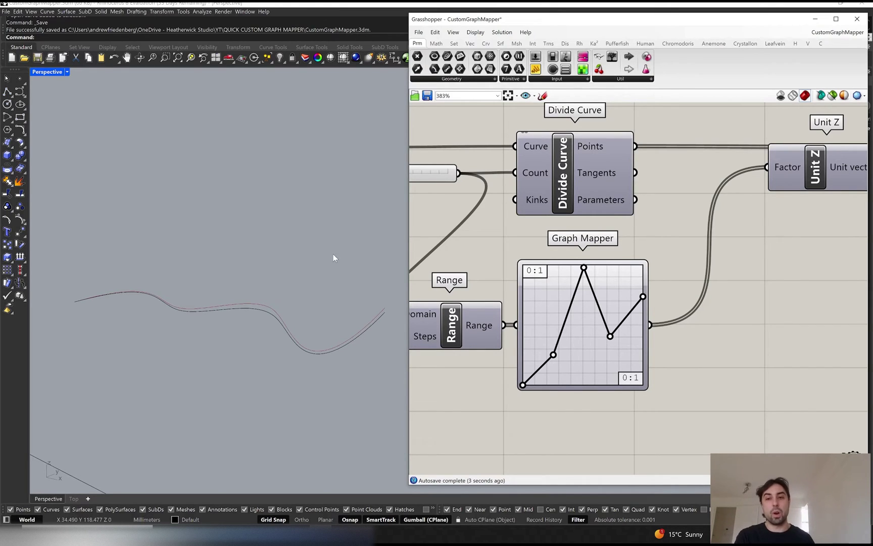
Orbit the Rhino view to inspect the resulting pointed wave curve
{"action": "right_click_drag", "start_coordinate": [334, 257], "coordinate": [316, 331]}
{"action": "left_click", "coordinate": [277, 353]}
{"action": "left_click", "coordinate": [299, 341]}
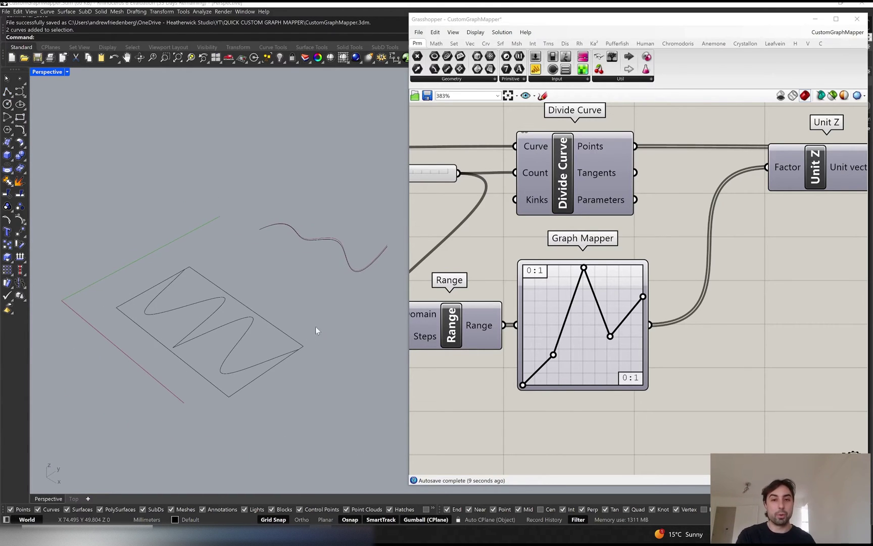
{"action": "right_click", "coordinate": [567, 325]}
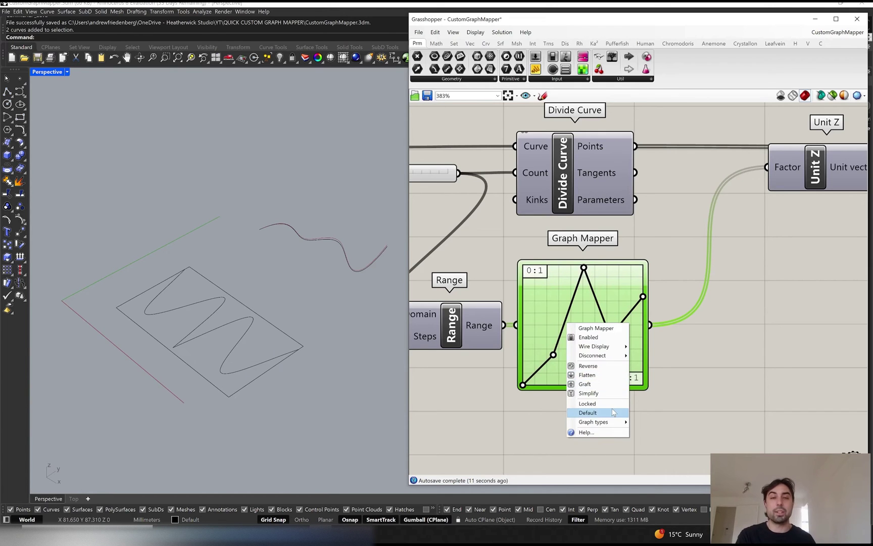
{"action": "left_click", "coordinate": [693, 350]}
{"action": "scroll", "coordinate": [627, 306], "scroll_direction": "down", "scroll_amount": 1}
{"action": "scroll", "coordinate": [627, 305], "scroll_direction": "down", "scroll_amount": 5}
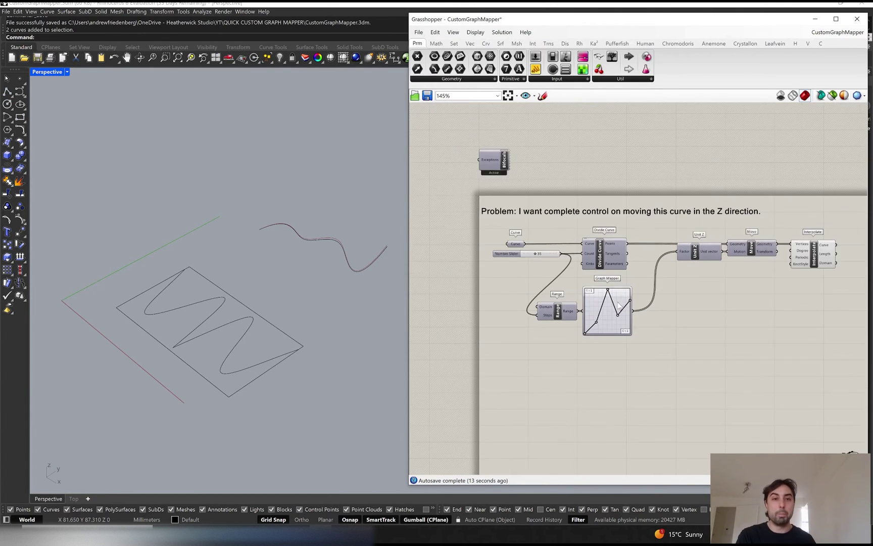
{"action": "right_click_drag", "start_coordinate": [516, 282], "coordinate": [518, 293]}
{"action": "right_click_drag", "start_coordinate": [317, 313], "coordinate": [298, 342]}
{"action": "scroll", "coordinate": [349, 273], "scroll_direction": "up", "scroll_amount": 4}
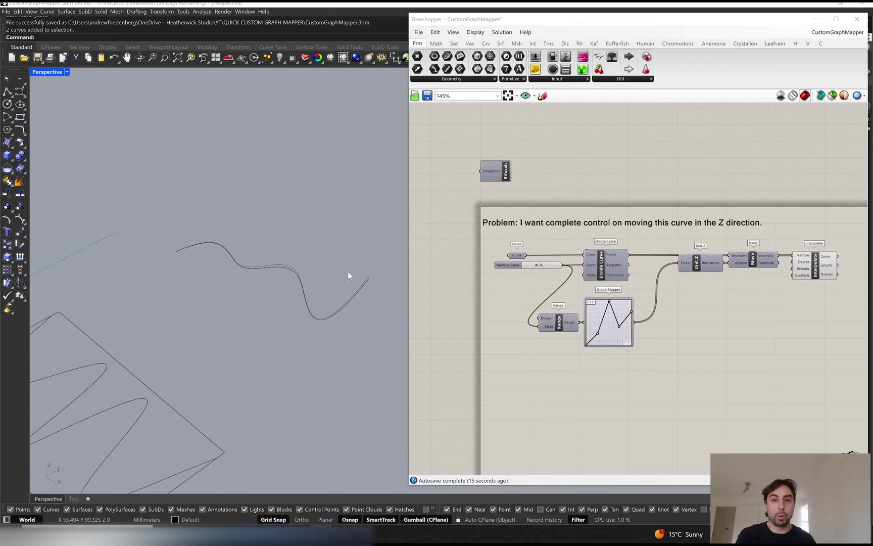
{"action": "mouse_move", "coordinate": [349, 277]}
{"action": "right_mouse_down", "text": "shift"}
{"action": "mouse_move", "coordinate": [341, 287]}
{"action": "mouse_move", "coordinate": [351, 274]}
{"action": "right_mouse_up", "text": "shift"}
{"action": "scroll", "coordinate": [351, 273], "scroll_direction": "up", "scroll_amount": 1}
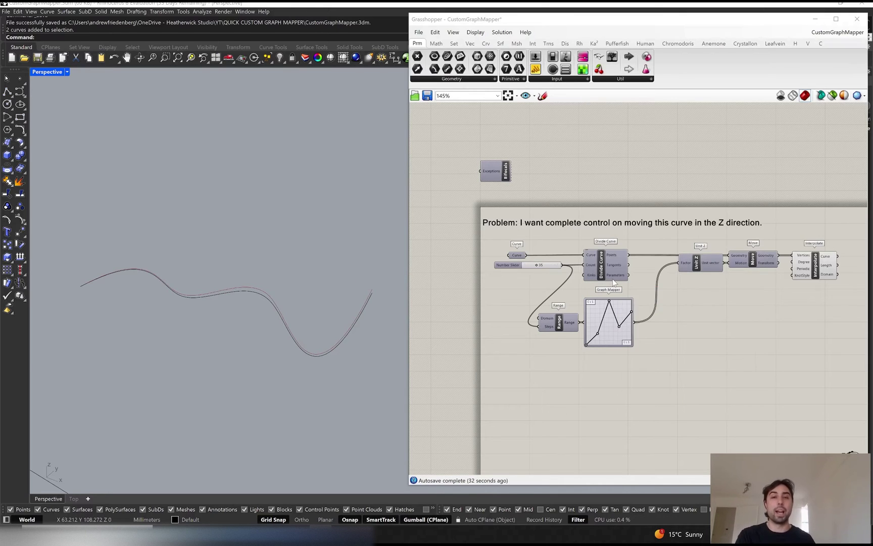
{"action": "mouse_move", "coordinate": [614, 282]}
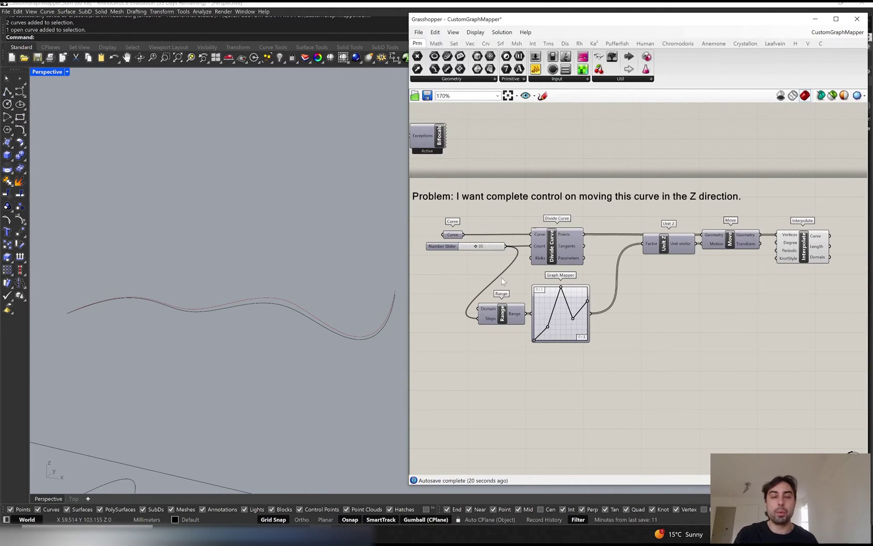
Raise the Graph Mapper's first point near the top so the graph climbs steeply
{"action": "left_click_drag", "start_coordinate": [349, 302], "coordinate": [308, 340]}
{"action": "left_click", "coordinate": [327, 283]}
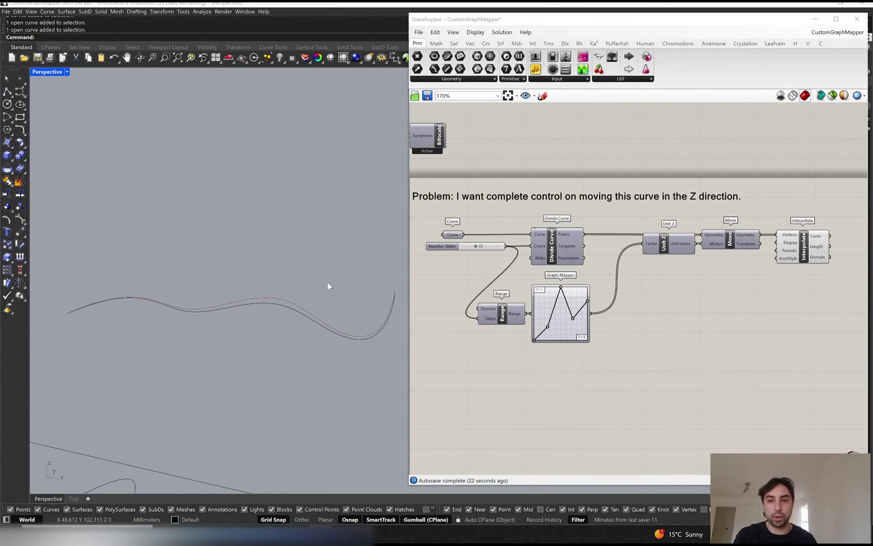
{"action": "right_click_drag", "start_coordinate": [330, 292], "coordinate": [333, 300], "text": "shift"}
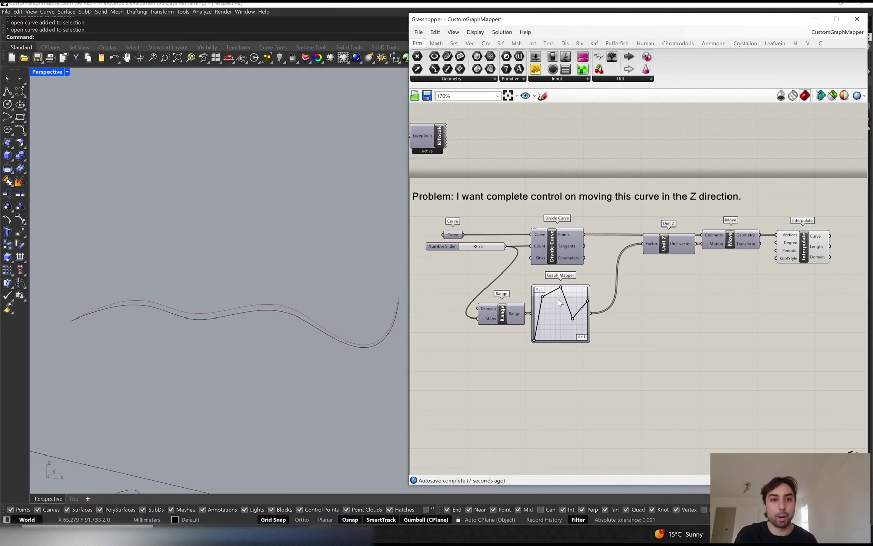
{"action": "scroll", "coordinate": [556, 318], "scroll_direction": "up", "scroll_amount": 2}
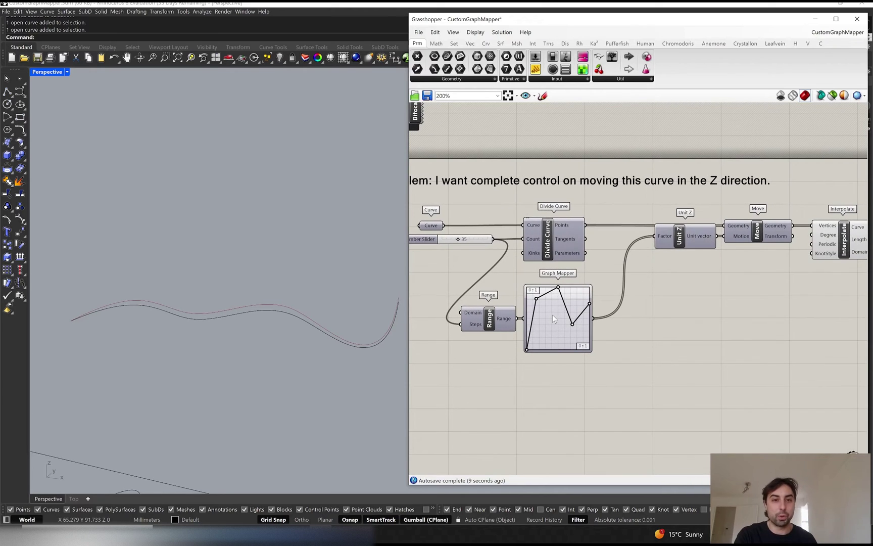
{"action": "scroll", "coordinate": [560, 308], "scroll_direction": "down", "scroll_amount": 2}
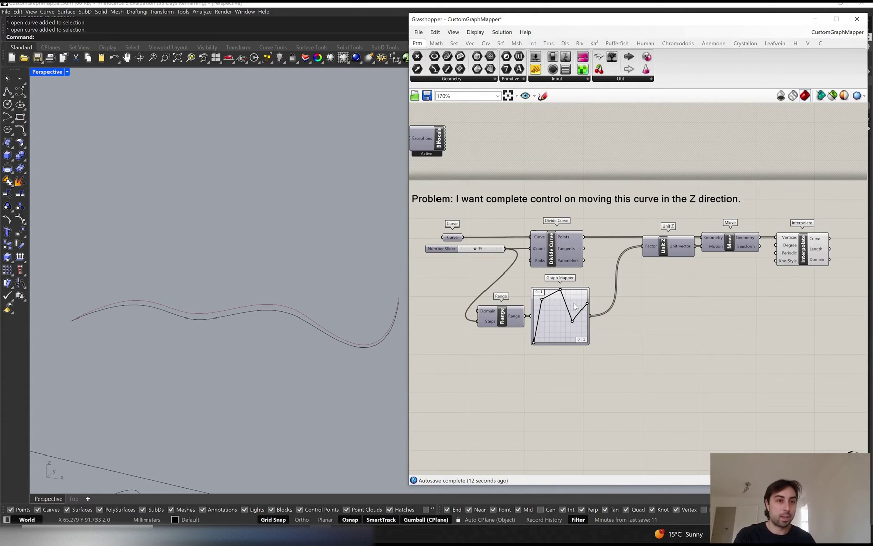
Browse the Graph Mapper's graph types without changing the current one
{"action": "left_click", "coordinate": [576, 315]}
{"action": "right_click", "coordinate": [558, 314]}
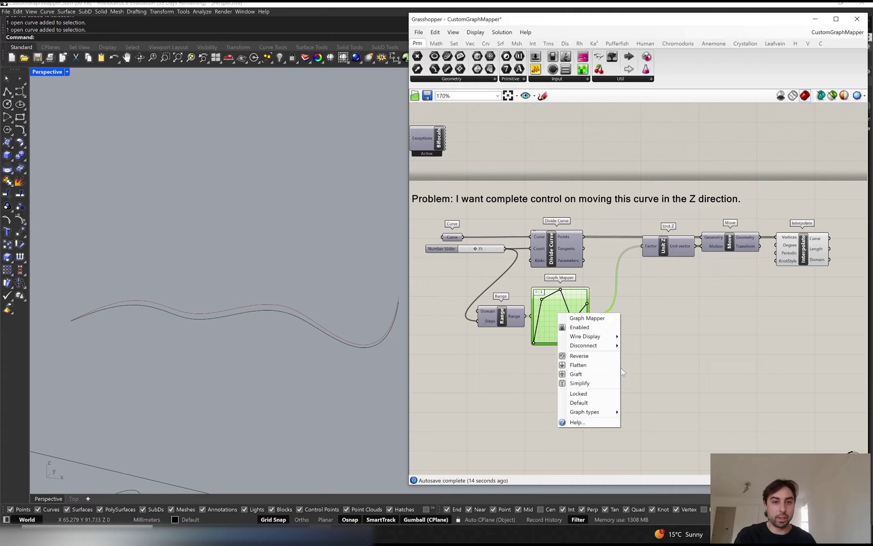
{"action": "mouse_move", "coordinate": [596, 415]}
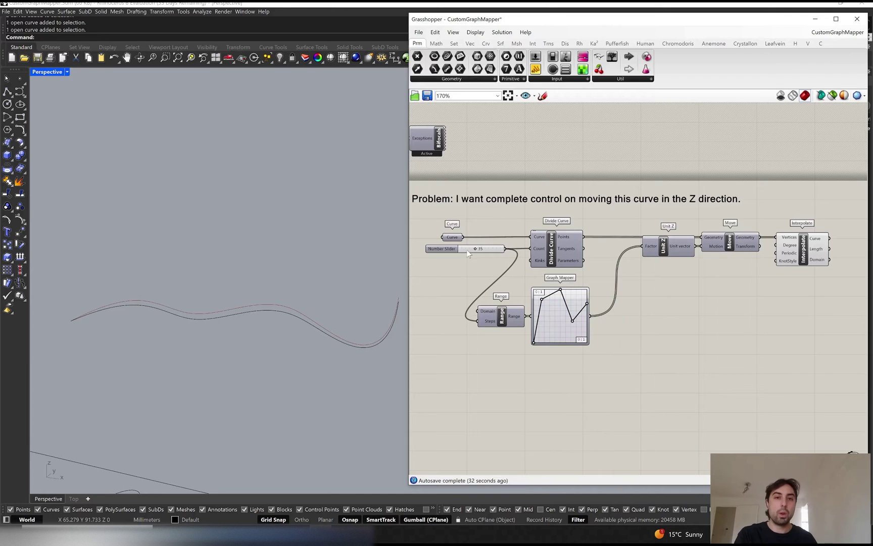
{"action": "left_click", "coordinate": [454, 238]}
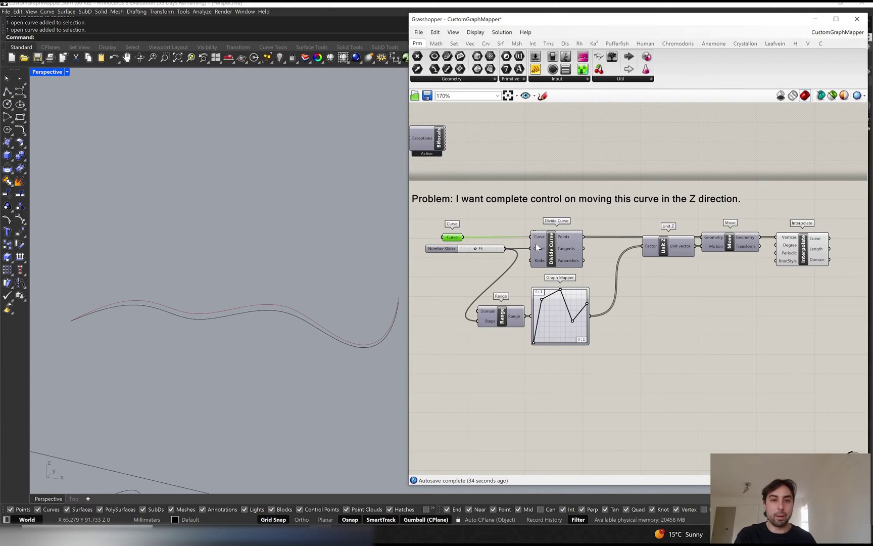
{"action": "left_click", "coordinate": [551, 254]}
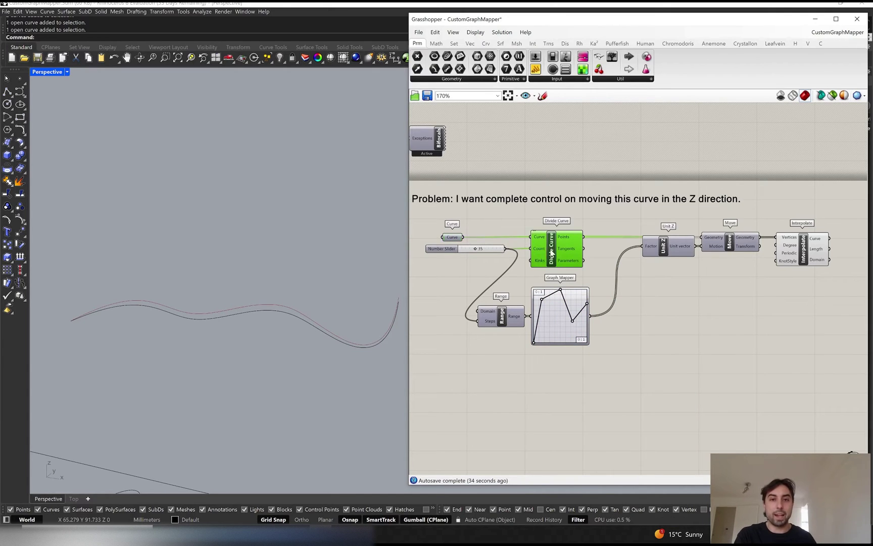
{"action": "left_click", "coordinate": [484, 251]}
{"action": "left_click", "coordinate": [550, 252]}
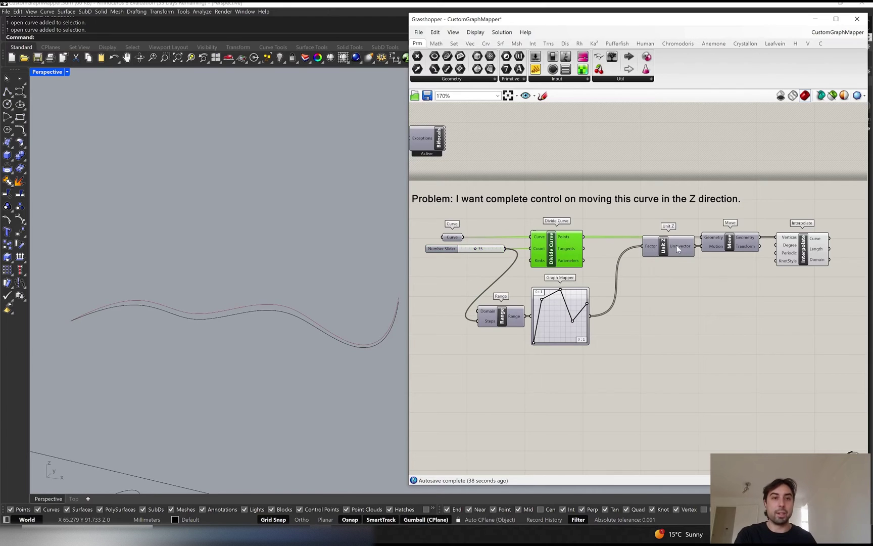
{"action": "left_click", "coordinate": [676, 245]}
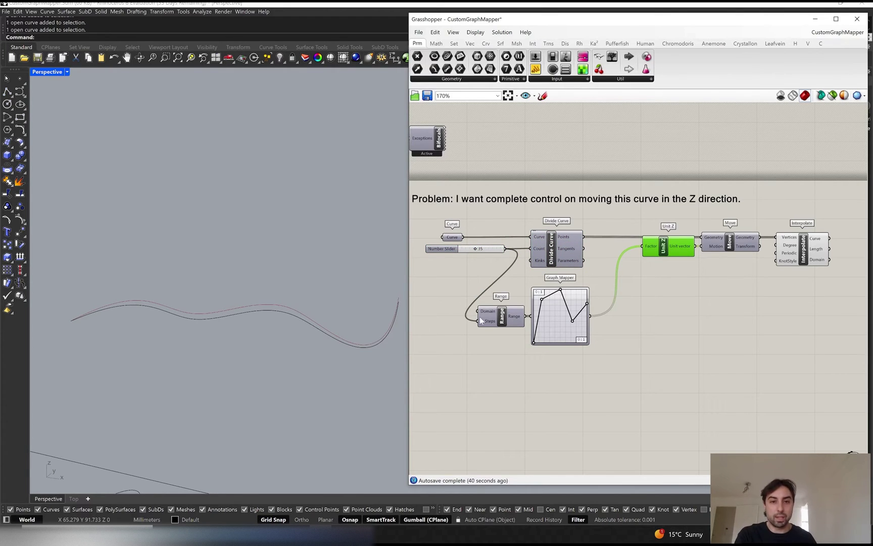
{"action": "scroll", "coordinate": [541, 319], "scroll_direction": "up", "scroll_amount": 2}
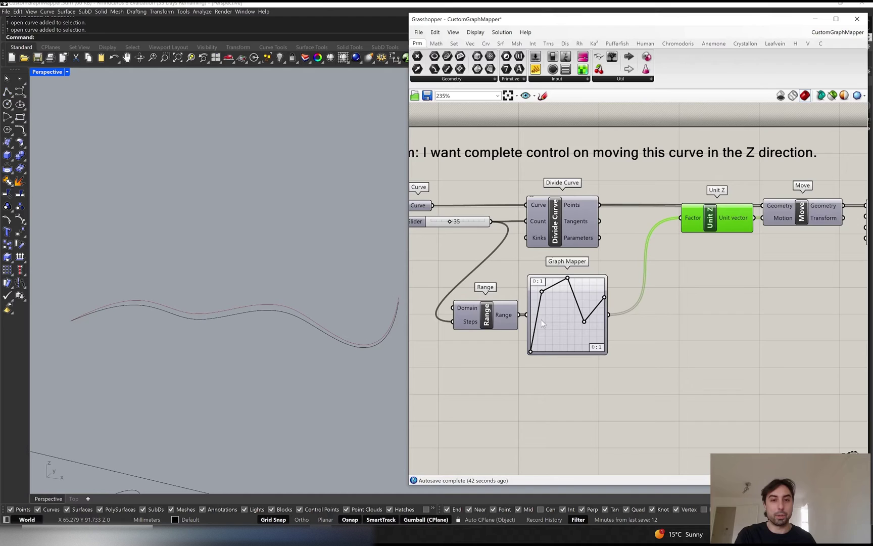
{"action": "scroll", "coordinate": [541, 318], "scroll_direction": "up", "scroll_amount": 1}
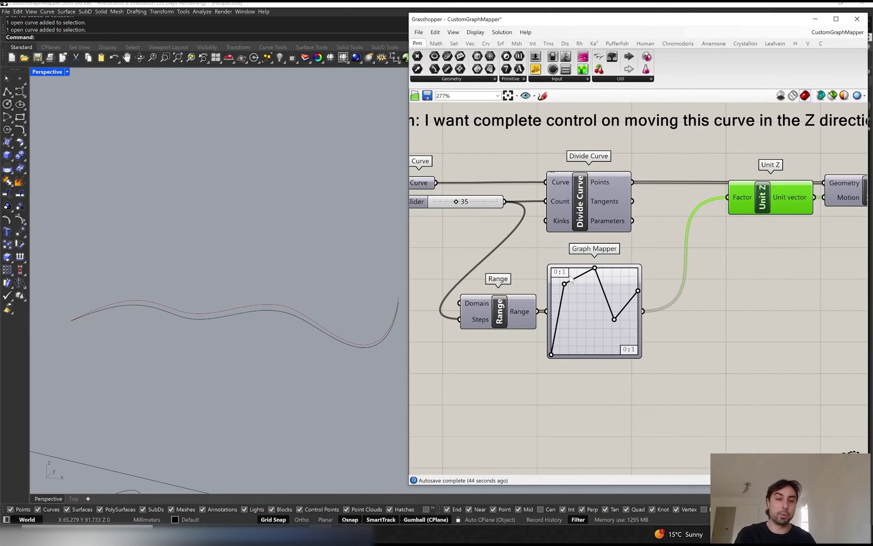
{"action": "mouse_move", "coordinate": [556, 281]}
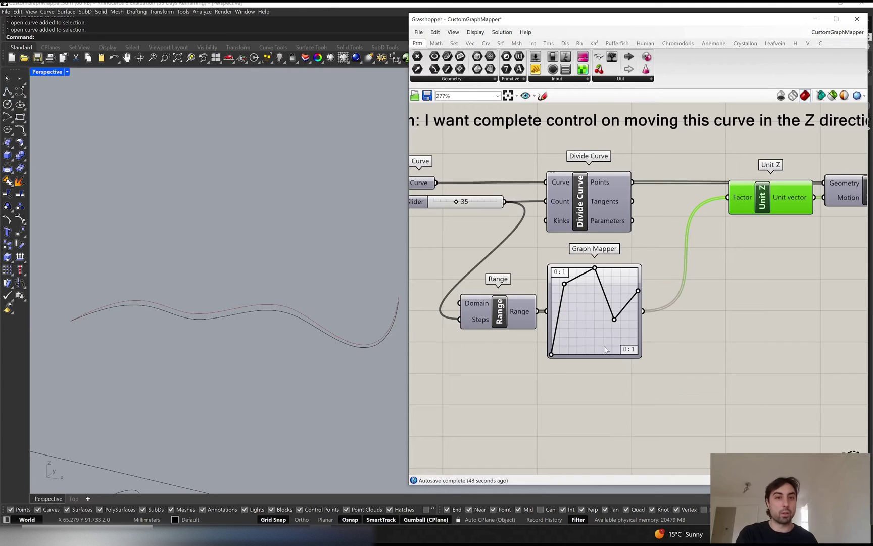
{"action": "mouse_move", "coordinate": [507, 307]}
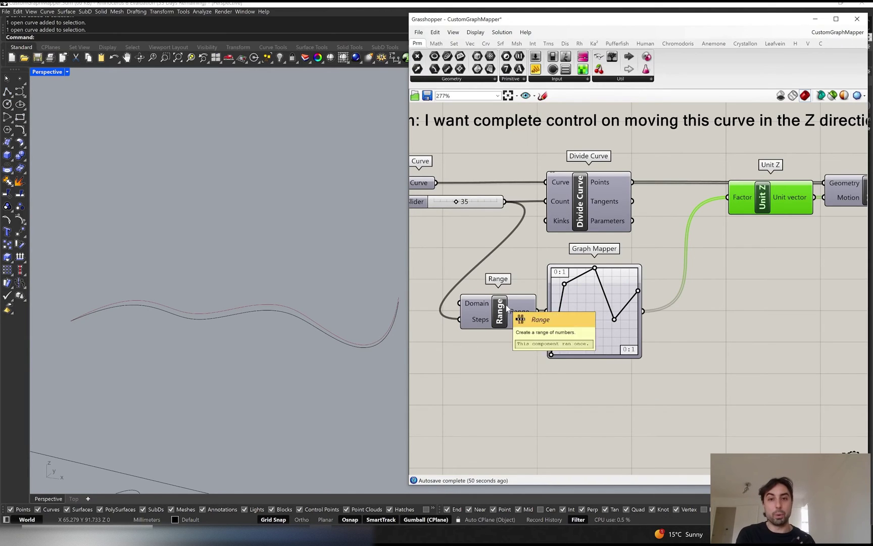
{"action": "mouse_move", "coordinate": [475, 305]}
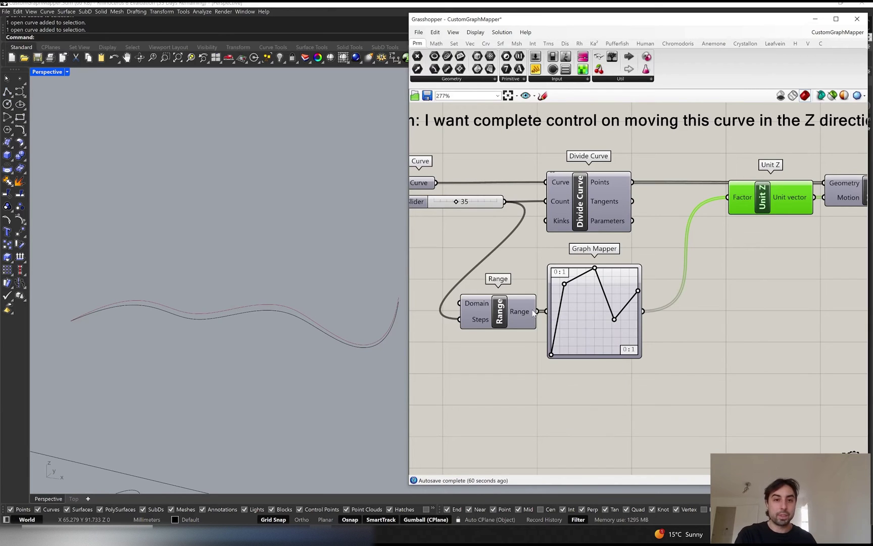
{"action": "mouse_move", "coordinate": [564, 285]}
{"action": "left_mouse_down"}
{"action": "mouse_move", "coordinate": [571, 292]}
{"action": "mouse_move", "coordinate": [565, 284]}
{"action": "left_mouse_up"}
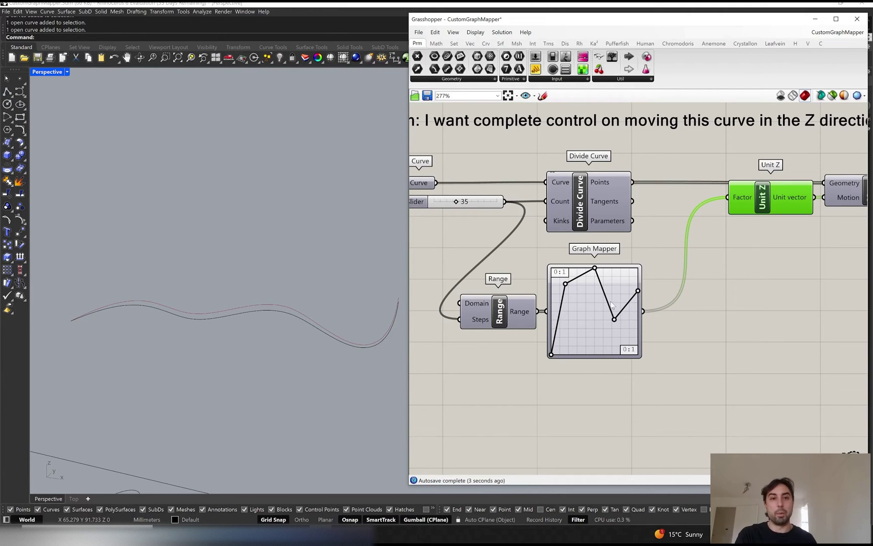
Add a Remap Numbers component with the Graph Mapper output as its Value
{"action": "scroll", "coordinate": [730, 232], "scroll_direction": "down", "scroll_amount": 2}
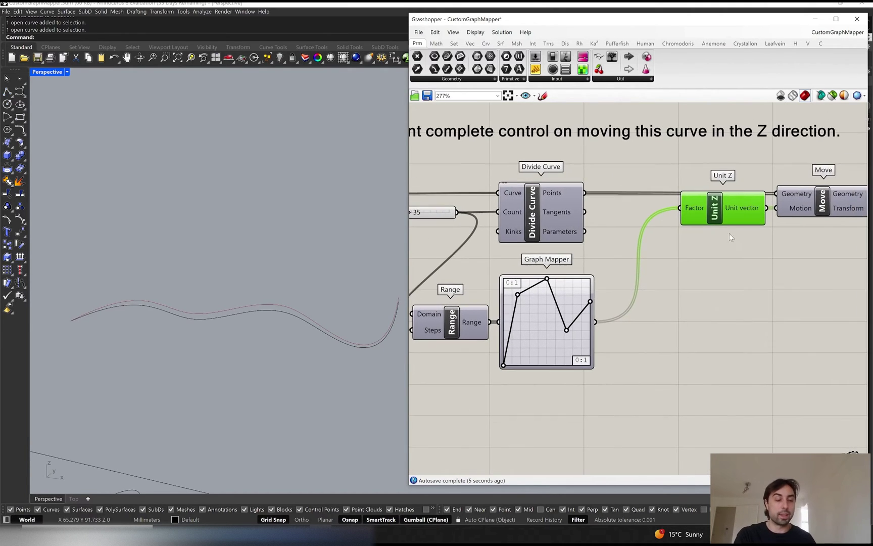
{"action": "left_click", "coordinate": [817, 206]}
{"action": "right_click_drag", "start_coordinate": [825, 242], "coordinate": [774, 250]}
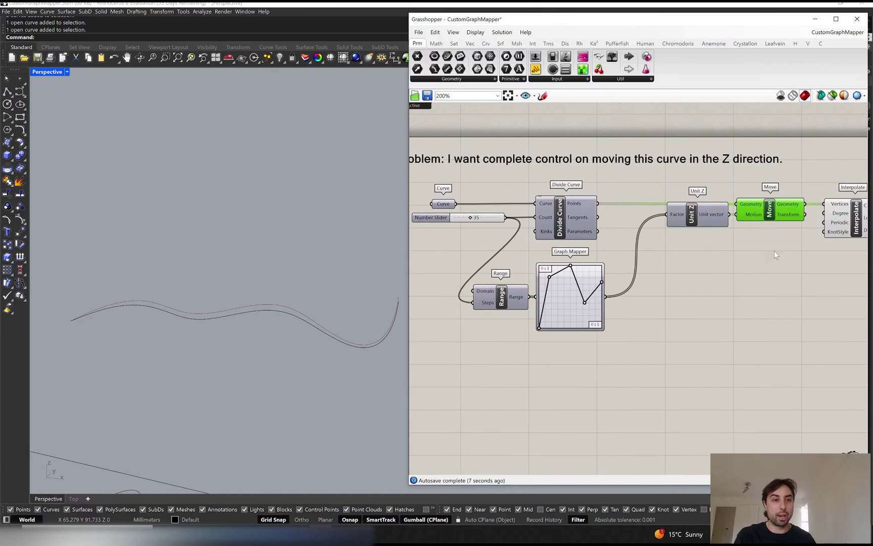
{"action": "double_click", "coordinate": [719, 293]}
{"action": "type", "text": "rem"}
{"action": "key", "text": "Return"}
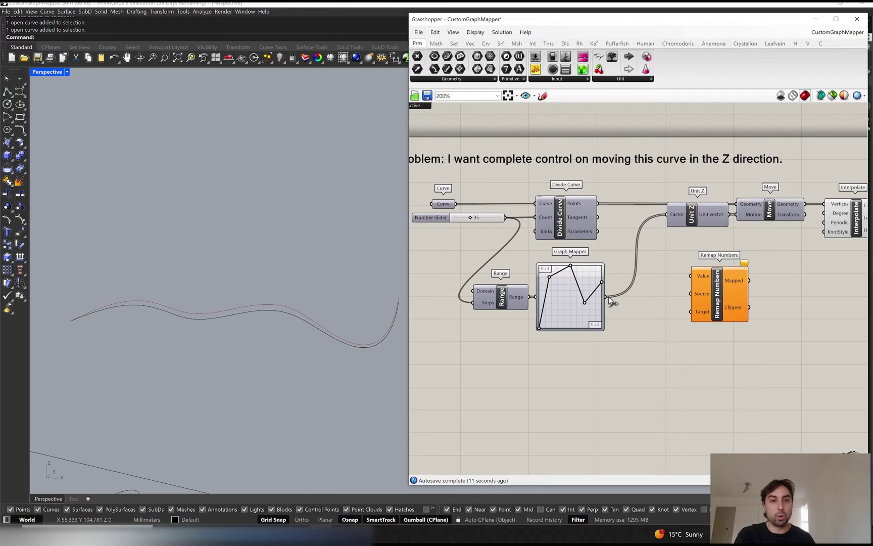
{"action": "left_click_drag", "start_coordinate": [606, 297], "coordinate": [679, 304]}
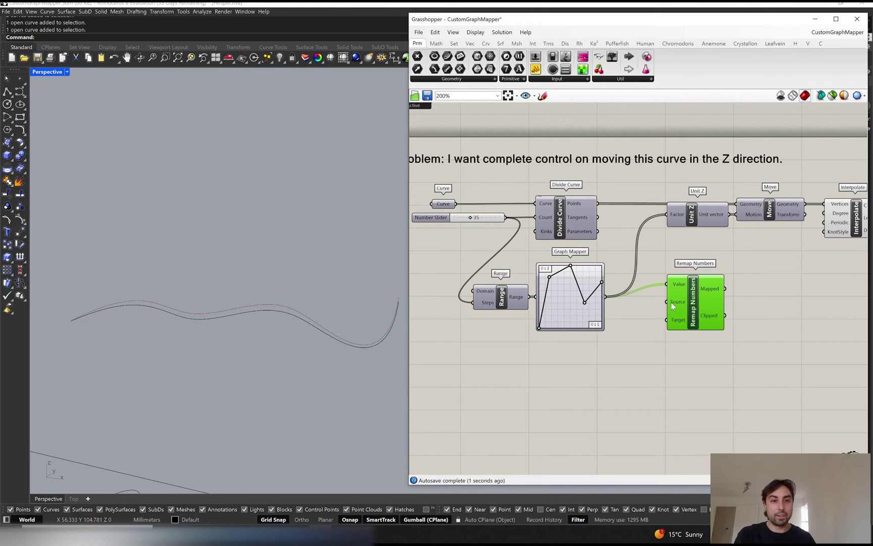
Add a Construct Domain component wired into Remap Numbers' Target
{"action": "double_click", "coordinate": [653, 352]}
{"action": "type", "text": "cons"}
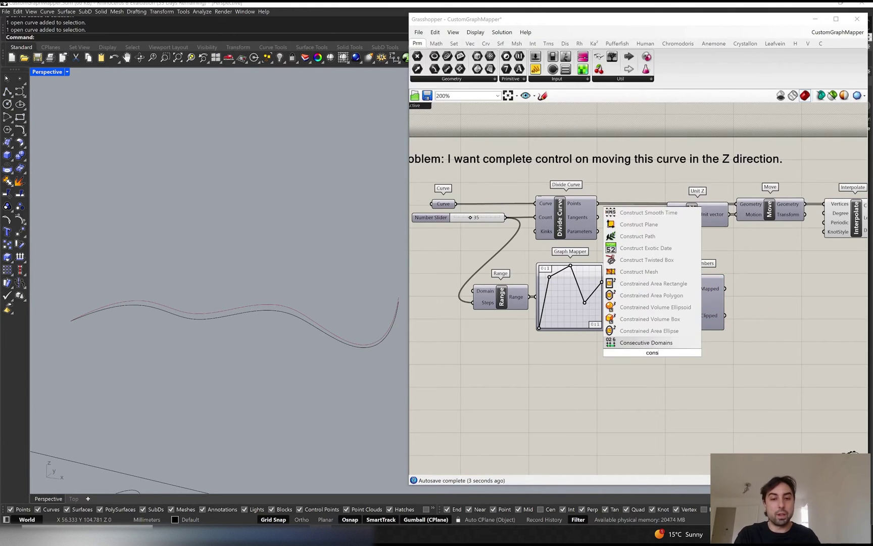
{"action": "type", "text": "trcut"}
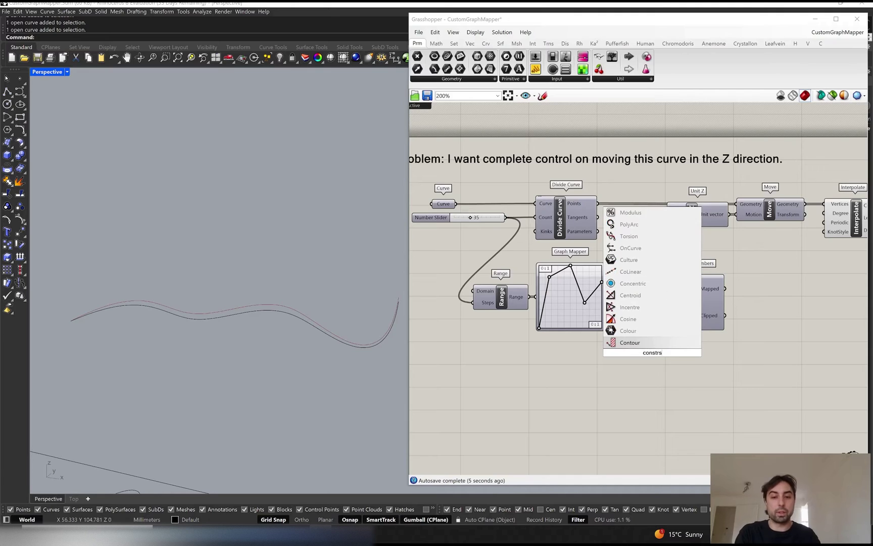
{"action": "key", "text": "Return"}
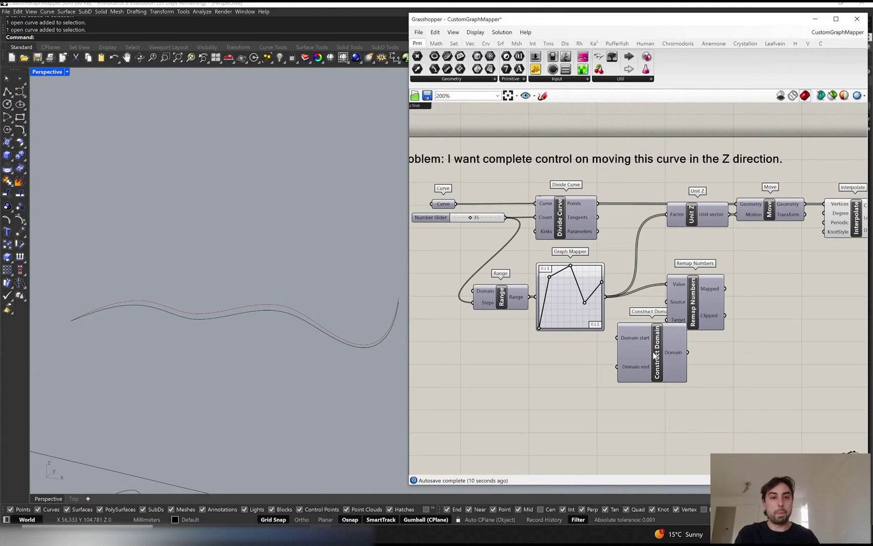
{"action": "left_click_drag", "start_coordinate": [705, 314], "coordinate": [700, 348]}
{"action": "left_click_drag", "start_coordinate": [646, 362], "coordinate": [644, 378]}
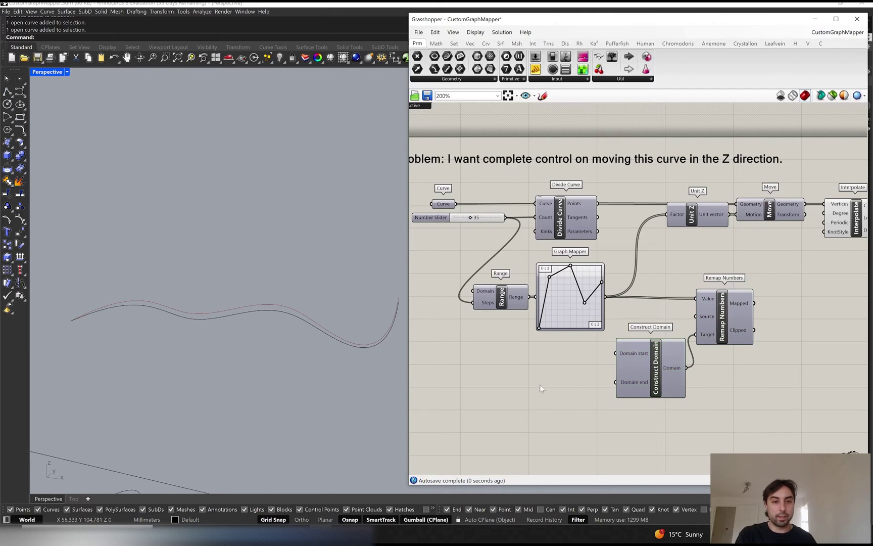
Add two 0.00 number sliders beside Construct Domain, wiring the upper one into the domain start
{"action": "double_click", "coordinate": [540, 384]}
{"action": "type", "text": "0."}
{"action": "key", "text": "Return"}
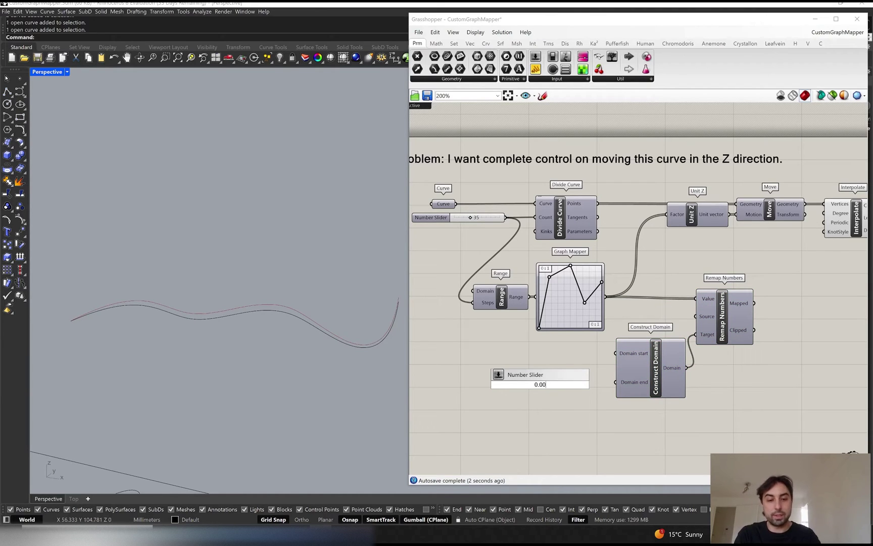
{"action": "type", "text": "<10"}
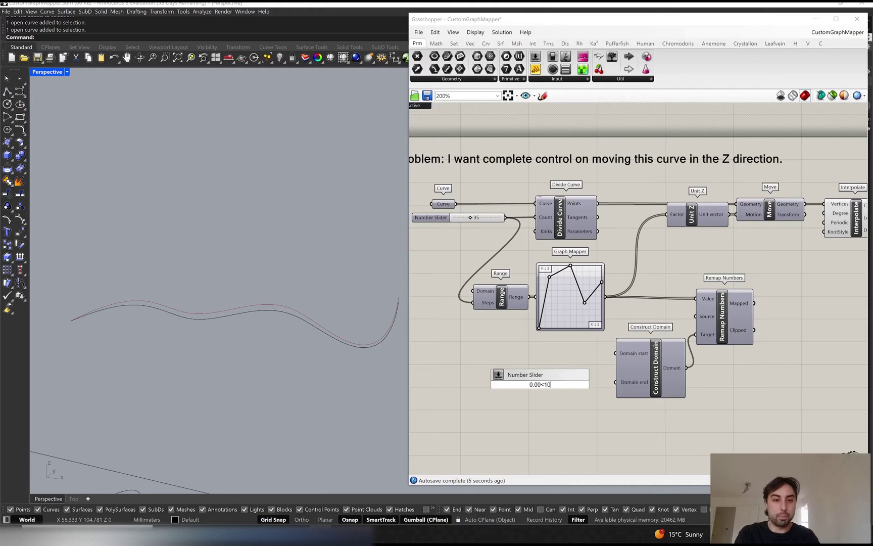
{"action": "key", "text": "Return"}
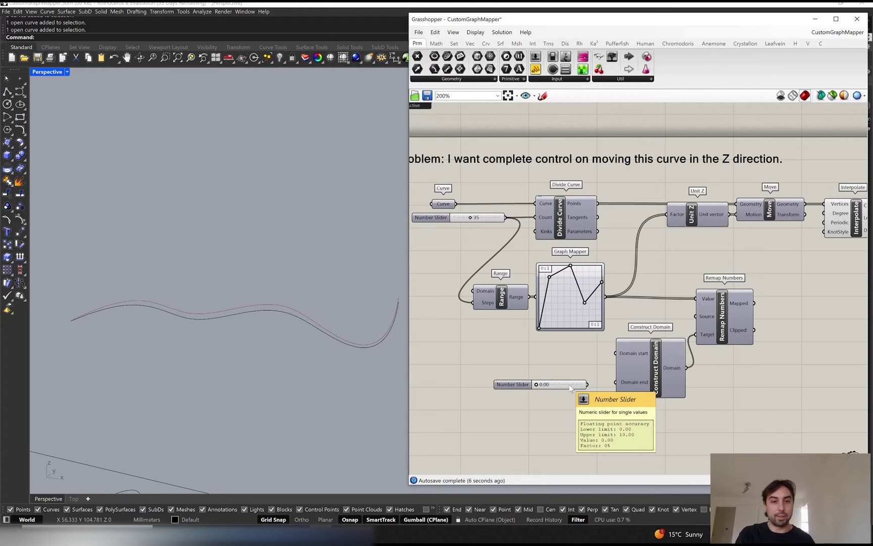
{"action": "left_click_drag", "start_coordinate": [569, 388], "coordinate": [621, 381]}
{"action": "key", "text": "ctrl+c"}
{"action": "key", "text": "ctrl+v"}
{"action": "left_click_drag", "start_coordinate": [582, 349], "coordinate": [623, 355]}
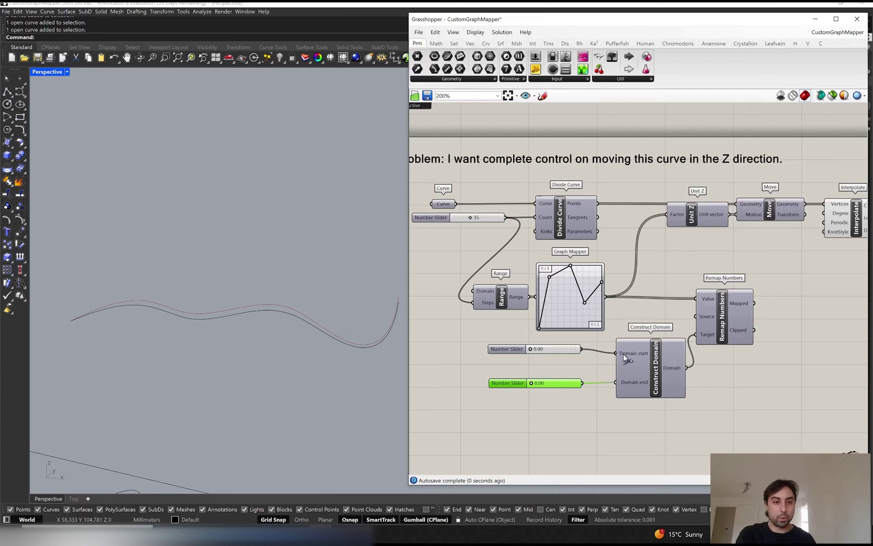
{"action": "left_click_drag", "start_coordinate": [562, 351], "coordinate": [564, 358]}
Drive Unit Z's Factor with the remapped values and raise the domain end to 9.50
{"action": "left_click", "coordinate": [564, 384]}
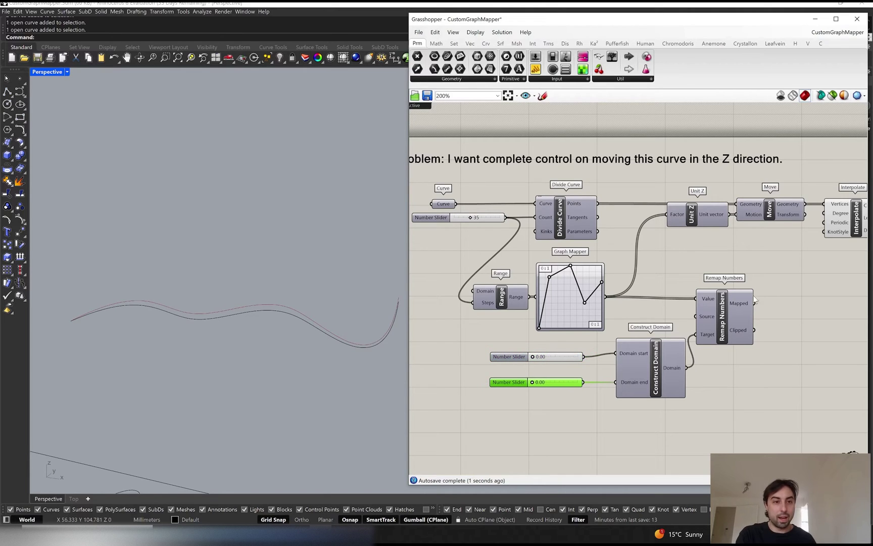
{"action": "left_click_drag", "start_coordinate": [754, 302], "coordinate": [668, 214]}
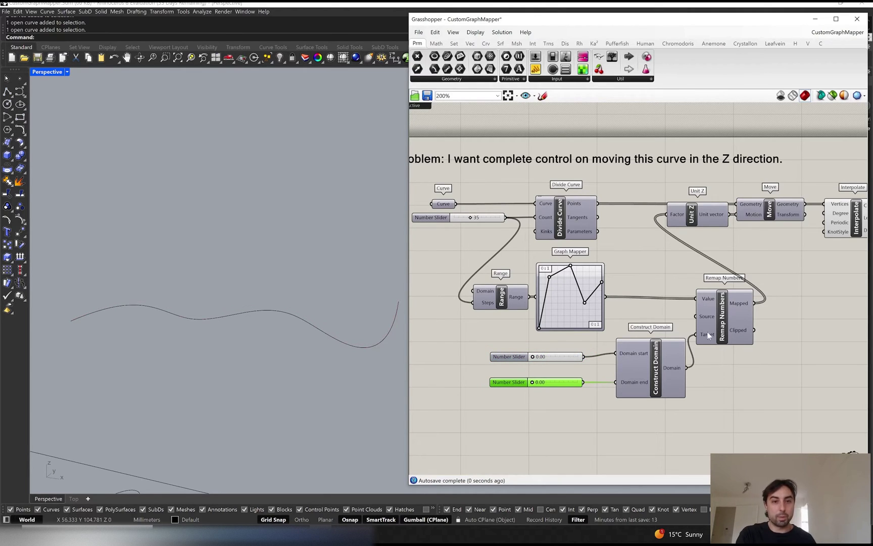
{"action": "left_click_drag", "start_coordinate": [533, 383], "coordinate": [575, 383]}
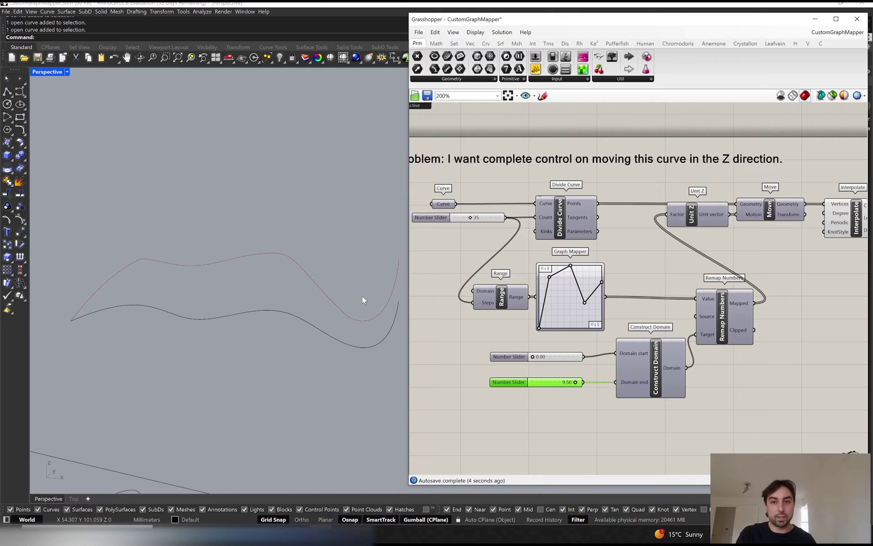
Lower a Graph Mapper control point and select the Remap Numbers component
{"action": "left_click_drag", "start_coordinate": [549, 277], "coordinate": [551, 310]}
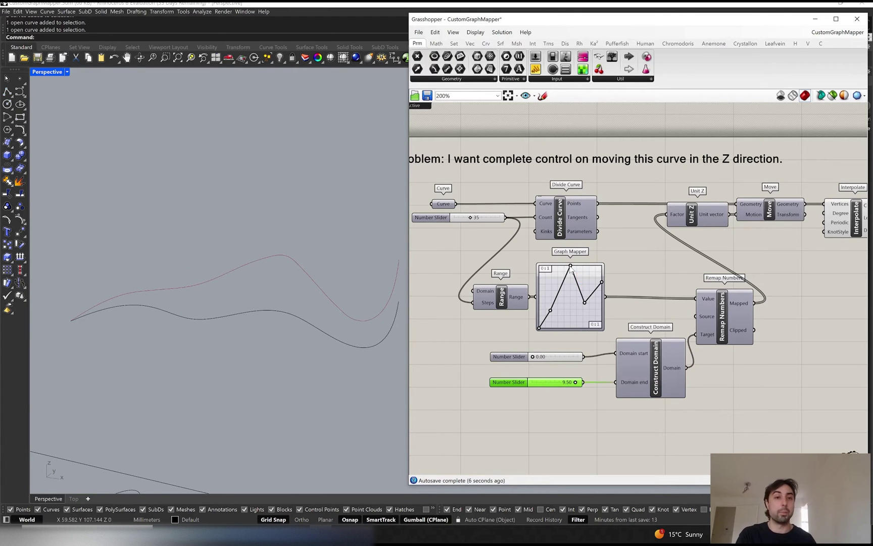
{"action": "scroll", "coordinate": [570, 270], "scroll_direction": "down", "scroll_amount": 1}
{"action": "scroll", "coordinate": [638, 262], "scroll_direction": "down", "scroll_amount": 1}
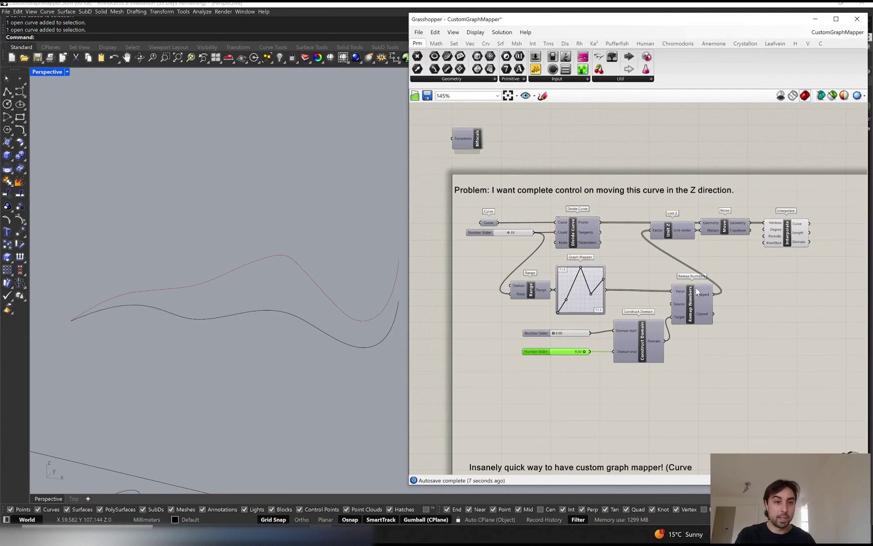
{"action": "scroll", "coordinate": [701, 273], "scroll_direction": "up", "scroll_amount": 1}
{"action": "left_click", "coordinate": [702, 256]}
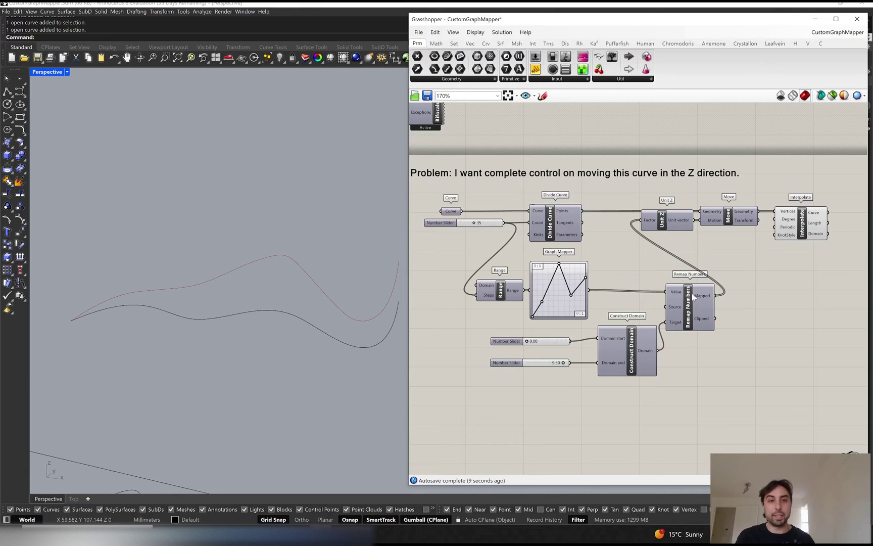
{"action": "left_click_drag", "start_coordinate": [692, 295], "coordinate": [690, 295]}
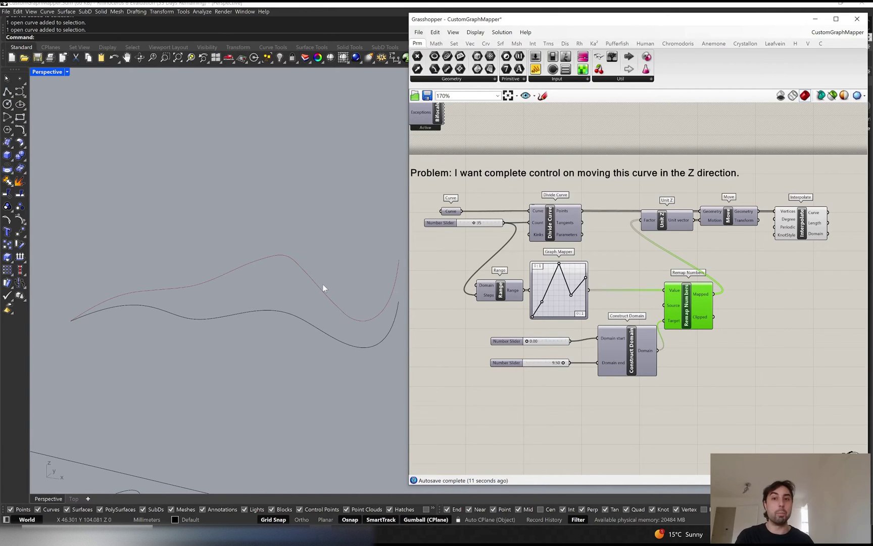
Orbit the Perspective view to reveal and select the zigzag curve and rectangle
{"action": "right_click_drag", "start_coordinate": [283, 246], "coordinate": [257, 378]}
{"action": "left_click", "coordinate": [256, 377]}
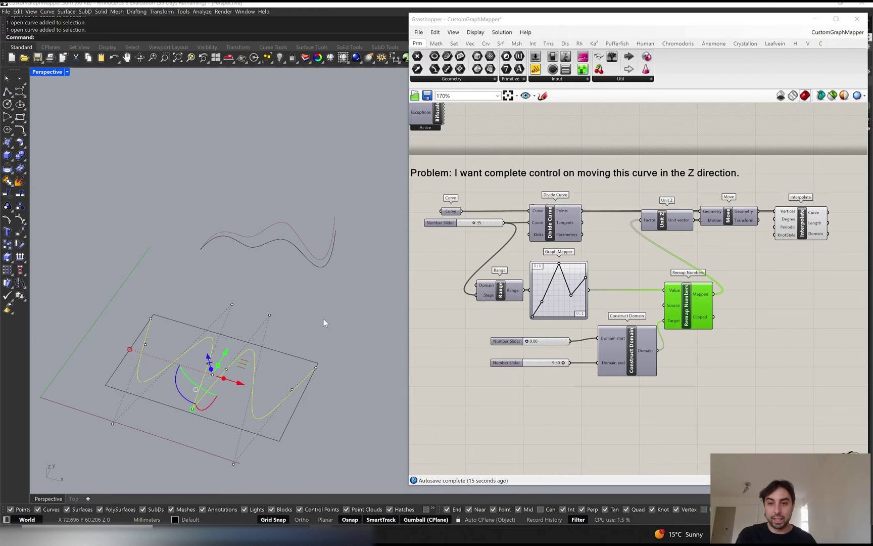
{"action": "left_click", "coordinate": [323, 319]}
{"action": "left_click", "coordinate": [254, 369]}
{"action": "left_click", "coordinate": [283, 341]}
{"action": "left_click", "coordinate": [280, 353]}
{"action": "right_click_drag", "start_coordinate": [299, 329], "coordinate": [297, 314], "text": "shift"}
{"action": "left_click_drag", "start_coordinate": [309, 365], "coordinate": [269, 297]}
{"action": "left_click", "coordinate": [267, 298]}
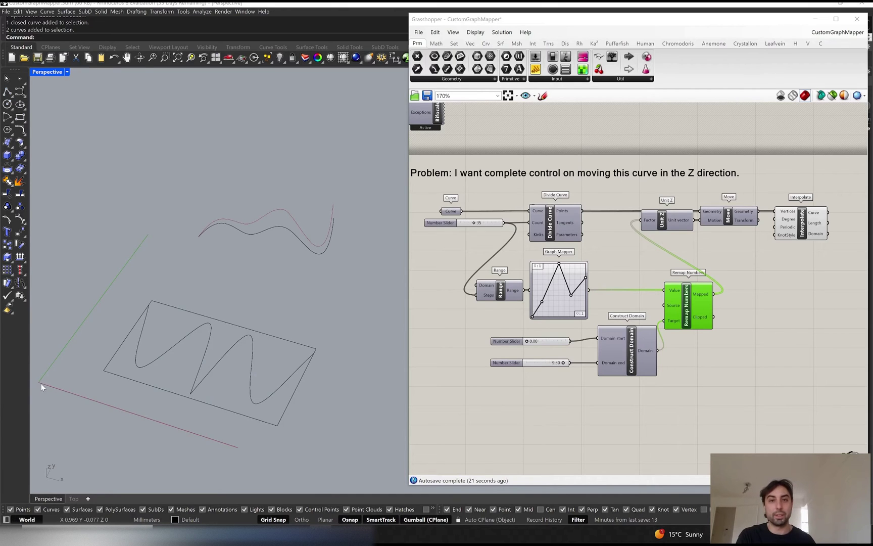
Reframe the viewport and window-select the rectangle and zigzag together
{"action": "key", "text": "ctrl+shift+p"}
{"action": "key", "text": "Escape"}
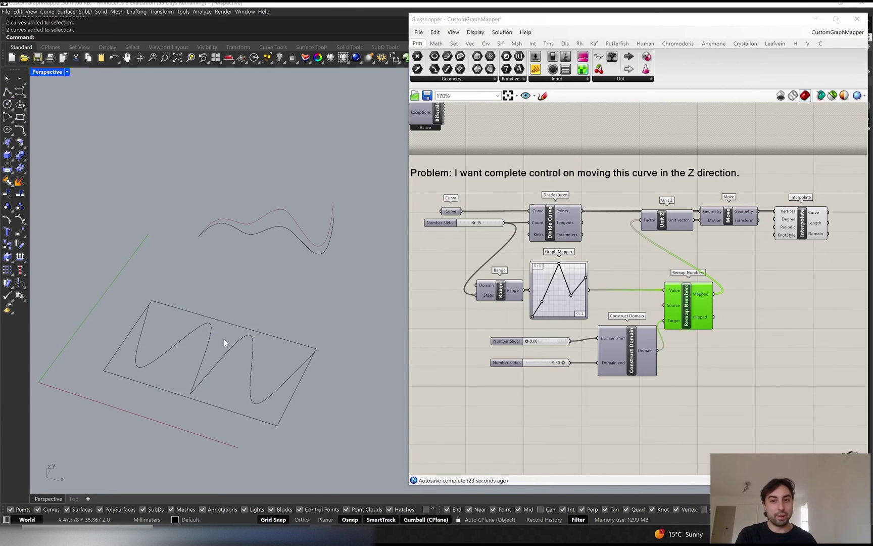
{"action": "right_click_drag", "start_coordinate": [224, 339], "coordinate": [231, 322], "text": "shift"}
{"action": "left_click_drag", "start_coordinate": [260, 291], "coordinate": [197, 353]}
{"action": "key", "text": "Escape"}
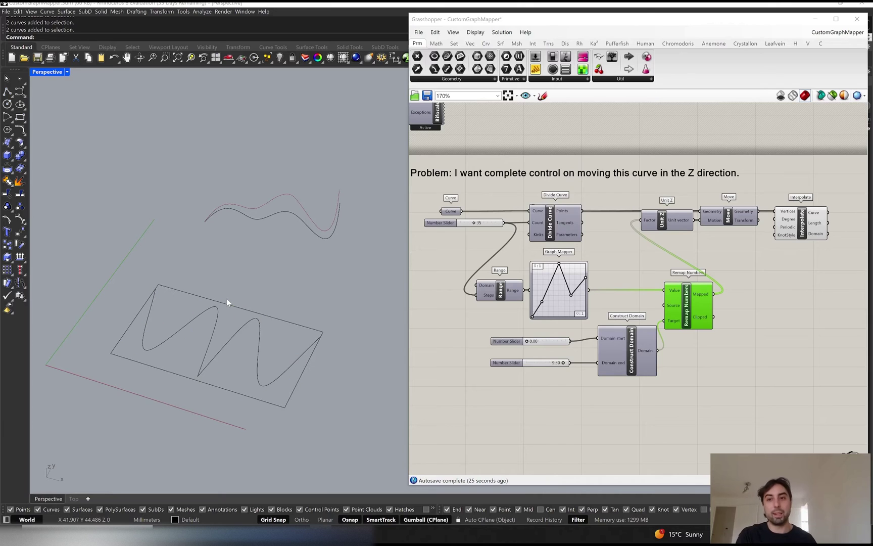
{"action": "key", "text": "ctrl+shift+p"}
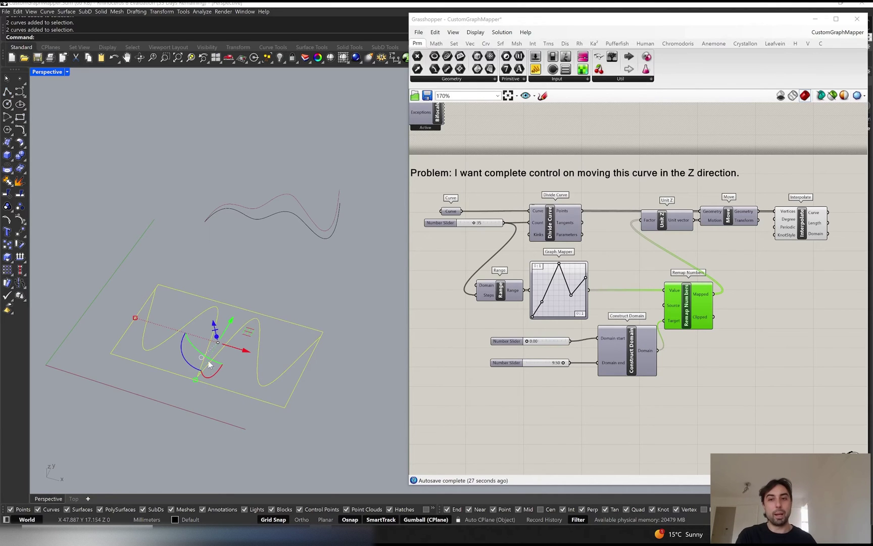
{"action": "key", "text": "Escape"}
{"action": "right_click_drag", "start_coordinate": [202, 334], "coordinate": [226, 309], "text": "shift"}
{"action": "left_click_drag", "start_coordinate": [261, 333], "coordinate": [260, 335]}
{"action": "right_click_drag", "start_coordinate": [272, 334], "coordinate": [208, 335], "text": "shift"}
Scale both curves down uniformly with the gumball and move them to a new position
{"action": "left_click_drag", "start_coordinate": [215, 336], "coordinate": [234, 303]}
{"action": "left_click_drag", "start_coordinate": [119, 293], "coordinate": [146, 301]}
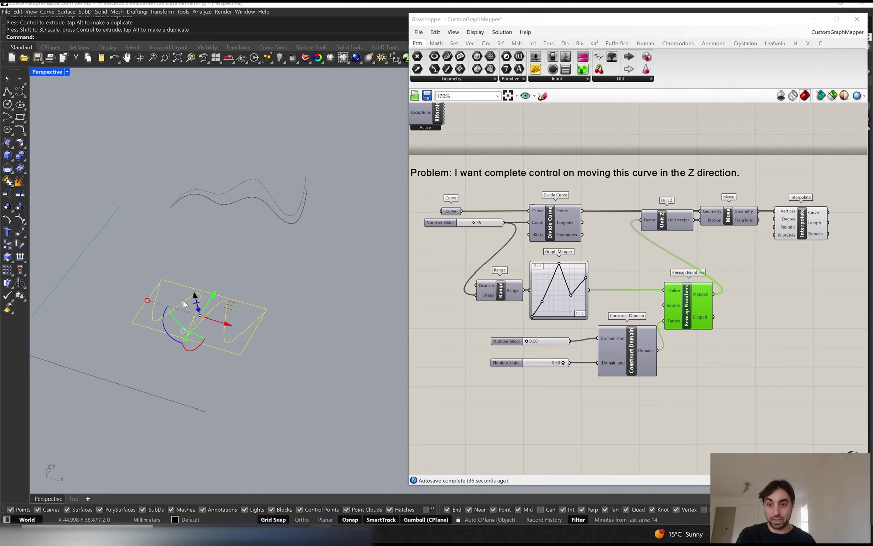
{"action": "right_click_drag", "start_coordinate": [195, 302], "coordinate": [238, 303], "text": "shift"}
{"action": "left_click_drag", "start_coordinate": [262, 312], "coordinate": [182, 355]}
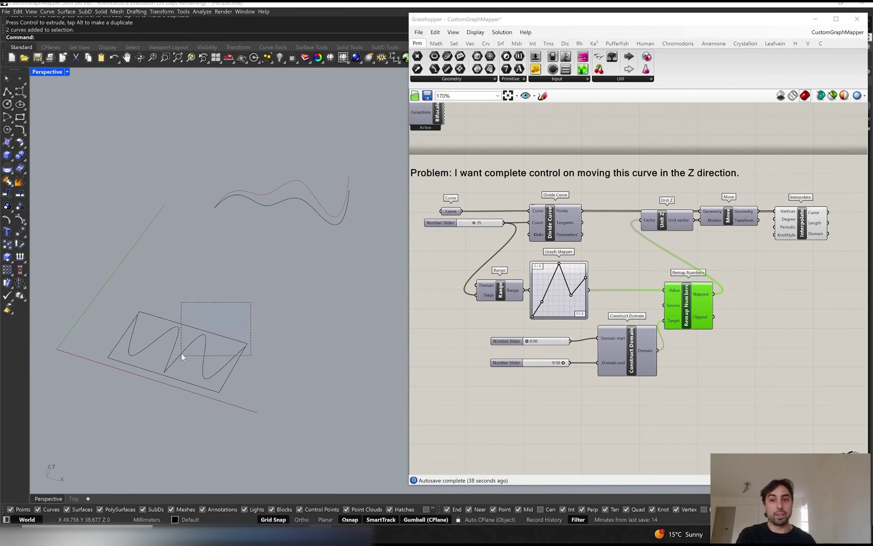
{"action": "mouse_move", "coordinate": [233, 316]}
{"action": "right_mouse_down", "text": "shift"}
{"action": "mouse_move", "coordinate": [248, 307]}
{"action": "mouse_move", "coordinate": [244, 297]}
{"action": "mouse_move", "coordinate": [244, 307]}
{"action": "right_mouse_up", "text": "shift"}
{"action": "left_click", "coordinate": [226, 313]}
Scroll and pan the canvas to the orange Curve Graph Mapper group with its Quick Graph
{"action": "scroll", "coordinate": [489, 307], "scroll_direction": "down", "scroll_amount": 3}
{"action": "right_click_drag", "start_coordinate": [482, 309], "coordinate": [498, 263]}
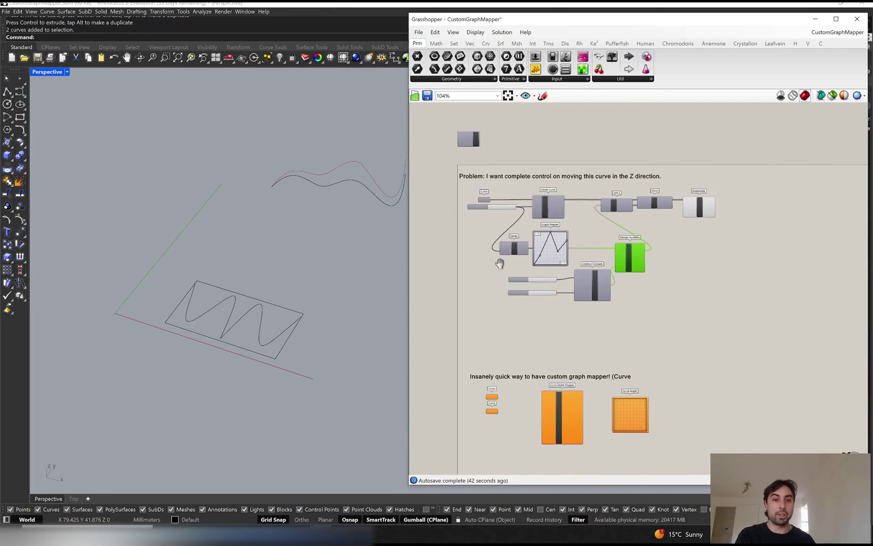
{"action": "scroll", "coordinate": [574, 428], "scroll_direction": "up", "scroll_amount": 2}
{"action": "right_click_drag", "start_coordinate": [522, 444], "coordinate": [549, 367]}
{"action": "scroll", "coordinate": [541, 345], "scroll_direction": "up", "scroll_amount": 2}
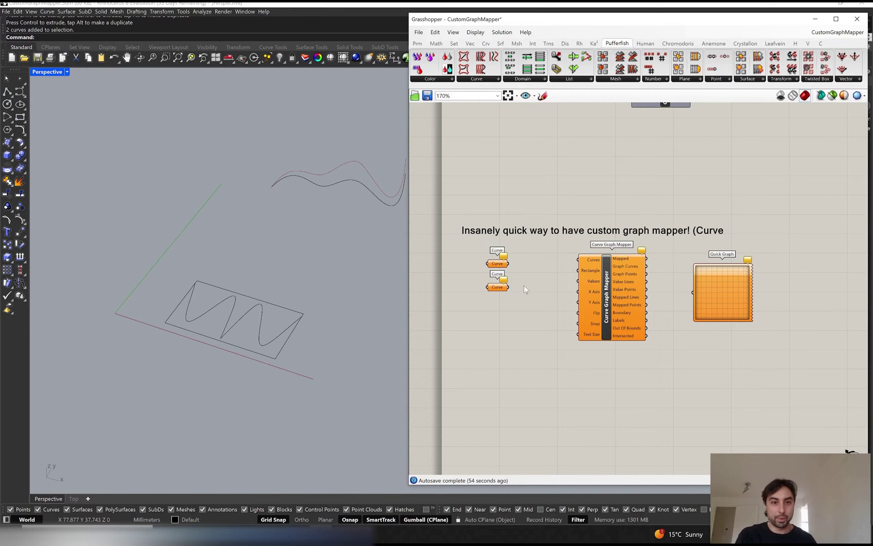
{"action": "scroll", "coordinate": [525, 282], "scroll_direction": "up", "scroll_amount": 3}
{"action": "scroll", "coordinate": [542, 281], "scroll_direction": "down", "scroll_amount": 1}
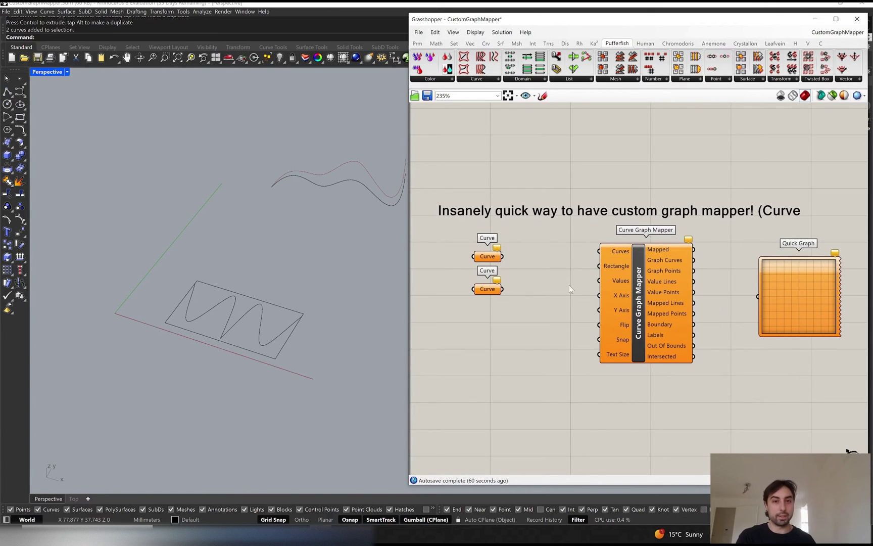
Set the rectangle from the Rhino viewport into the lower Curve parameter
{"action": "left_click", "coordinate": [273, 306]}
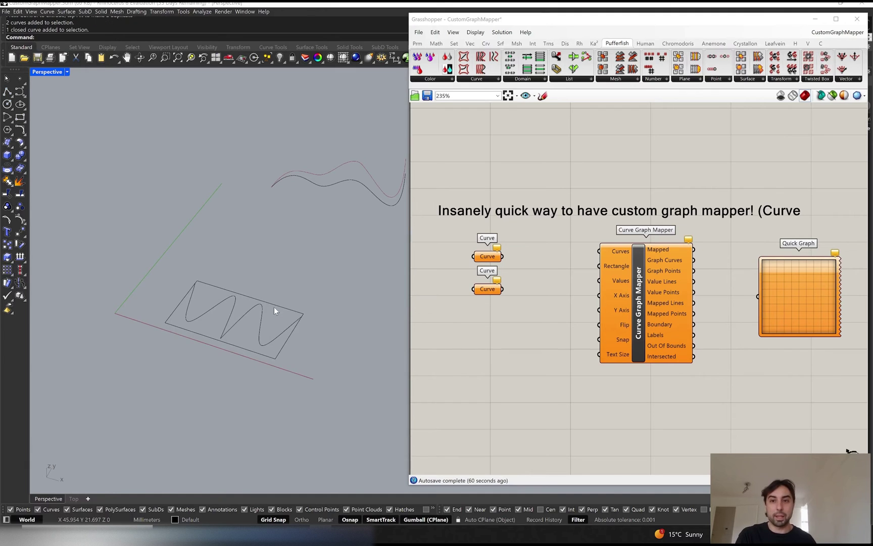
{"action": "key", "text": "Escape"}
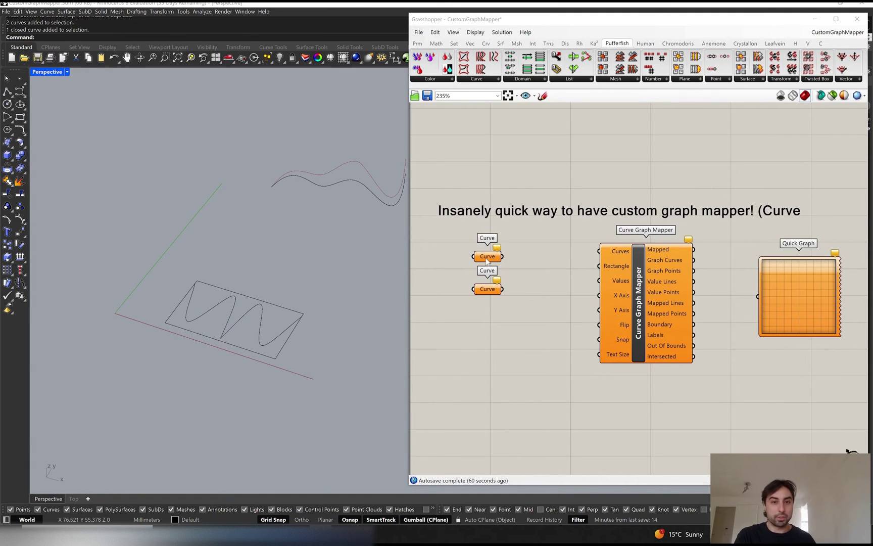
{"action": "left_click_drag", "start_coordinate": [486, 258], "coordinate": [486, 254]}
{"action": "left_click", "coordinate": [562, 233]}
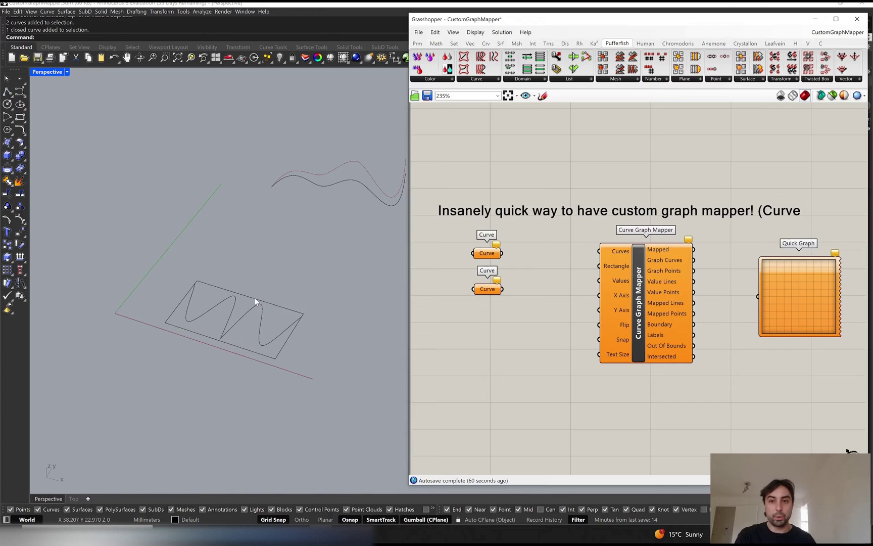
{"action": "left_click", "coordinate": [255, 297]}
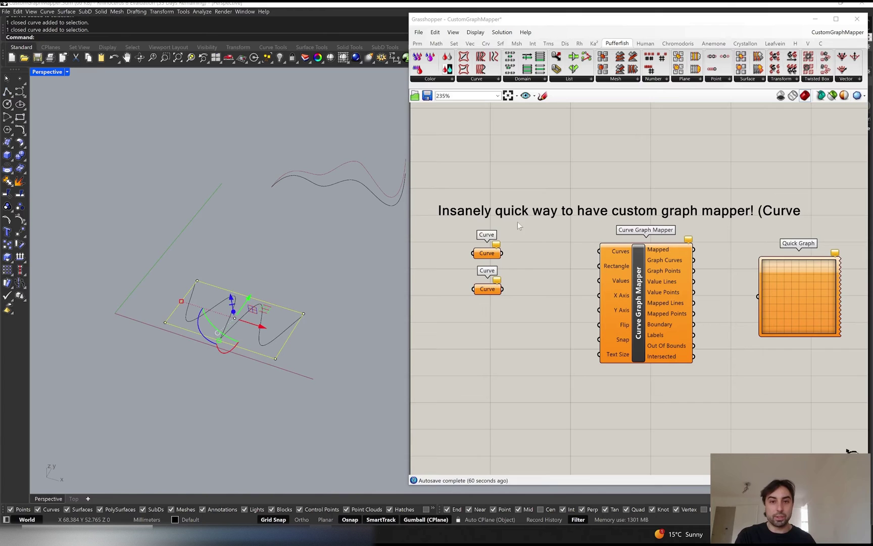
{"action": "right_click", "coordinate": [487, 290]}
{"action": "left_click", "coordinate": [514, 401]}
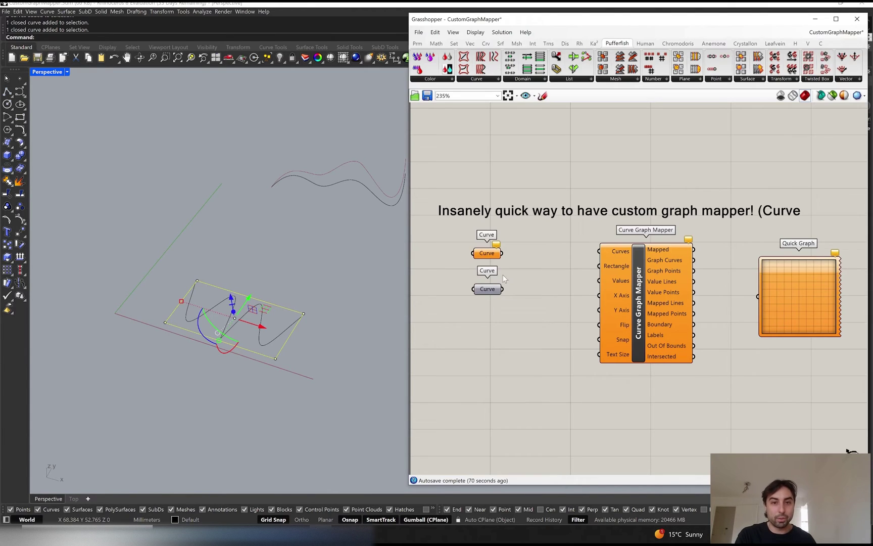
Set the zigzag into the upper Curve parameter and wire both to the mapper's Curves and Rectangle
{"action": "left_click", "coordinate": [265, 342]}
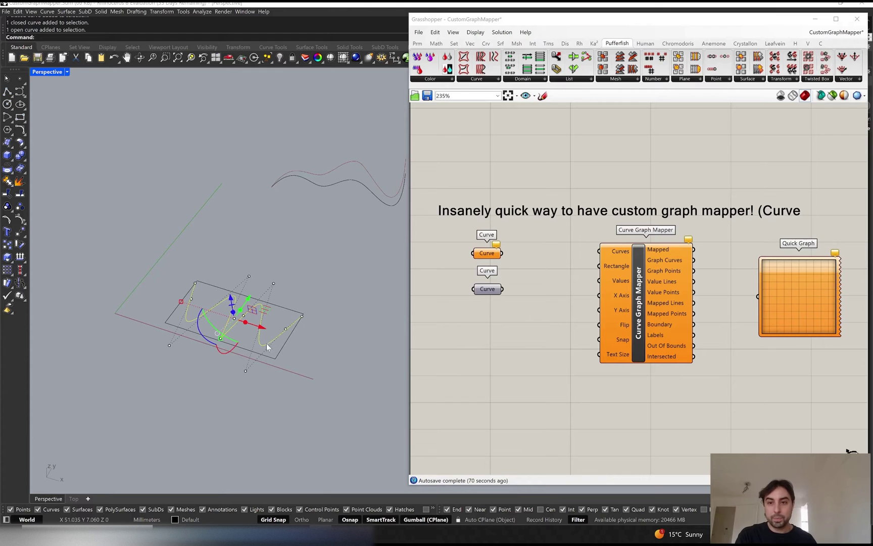
{"action": "right_click", "coordinate": [489, 253]}
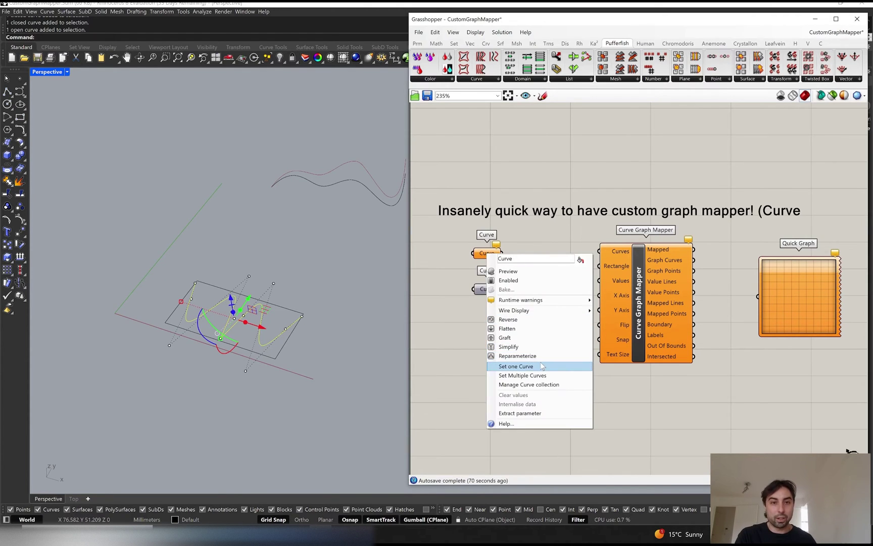
{"action": "left_click", "coordinate": [516, 366]}
{"action": "right_click_drag", "start_coordinate": [547, 247], "coordinate": [530, 248]}
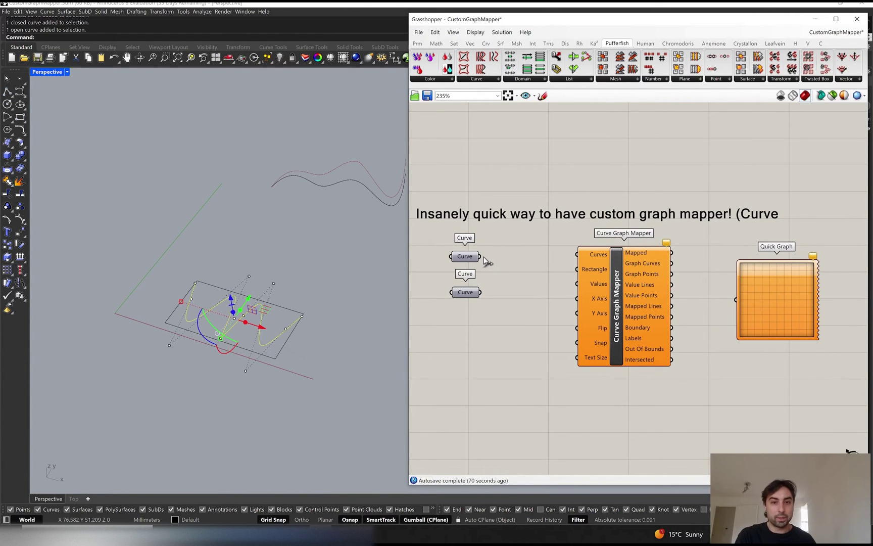
{"action": "left_click_drag", "start_coordinate": [480, 256], "coordinate": [578, 254]}
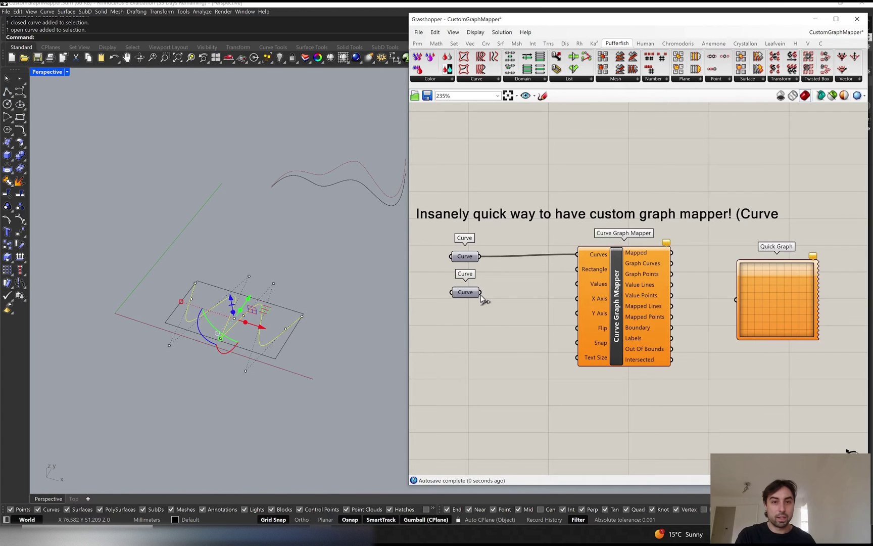
{"action": "left_click_drag", "start_coordinate": [480, 292], "coordinate": [578, 269]}
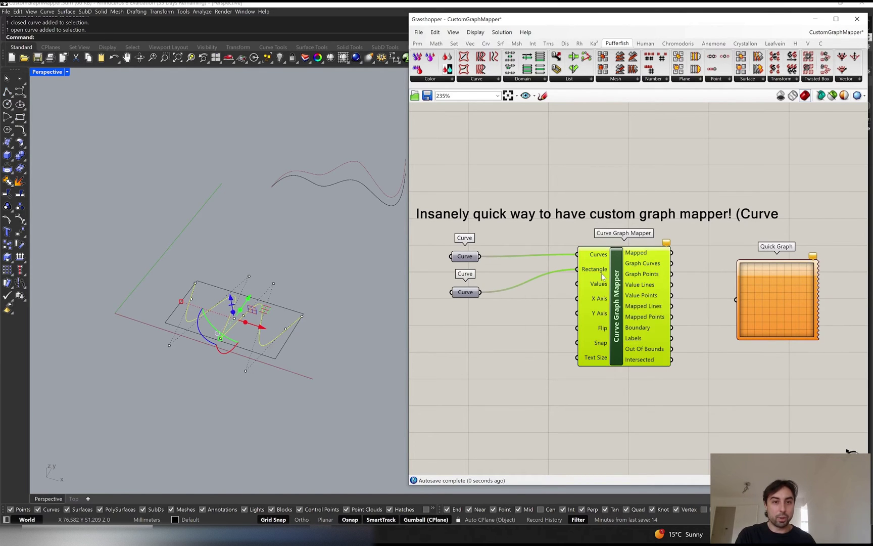
{"action": "right_click_drag", "start_coordinate": [599, 274], "coordinate": [601, 275]}
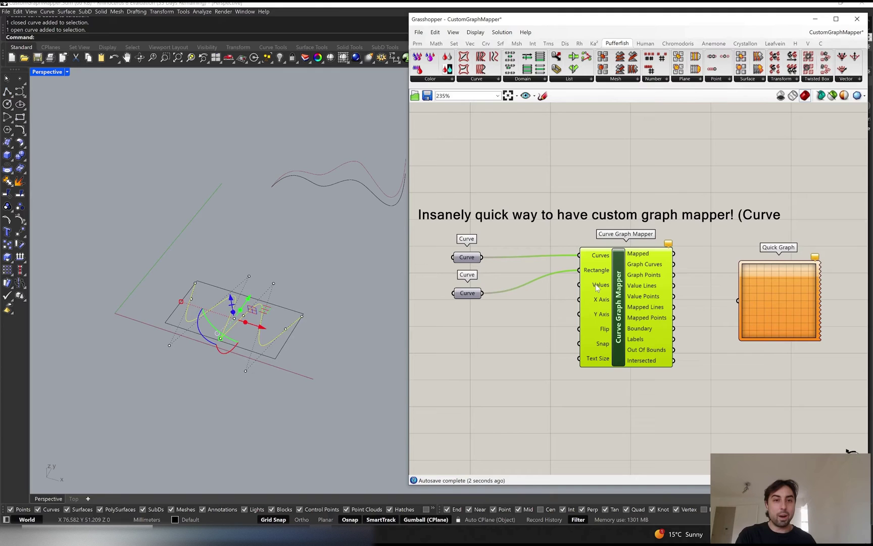
Add a Range component feeding the Curve Graph Mapper's Values input
{"action": "double_click", "coordinate": [536, 319]}
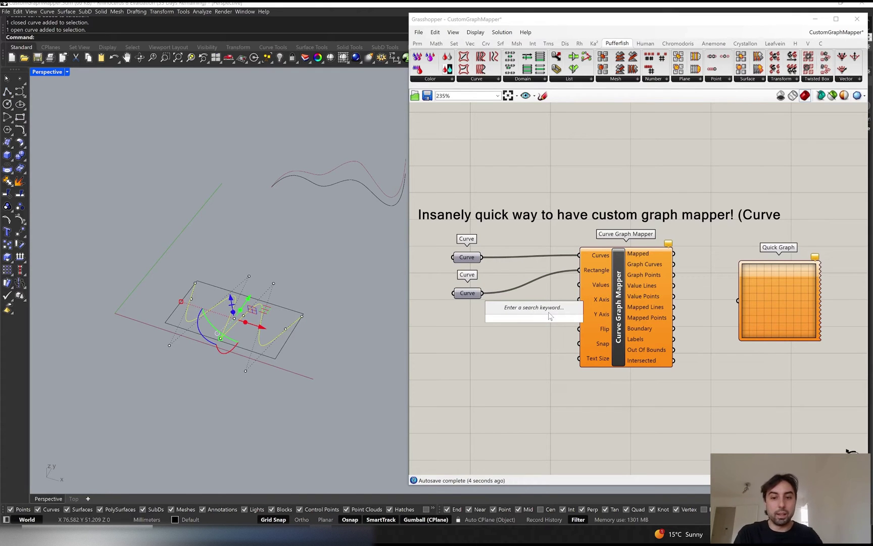
{"action": "type", "text": "range"}
{"action": "key", "text": "Return"}
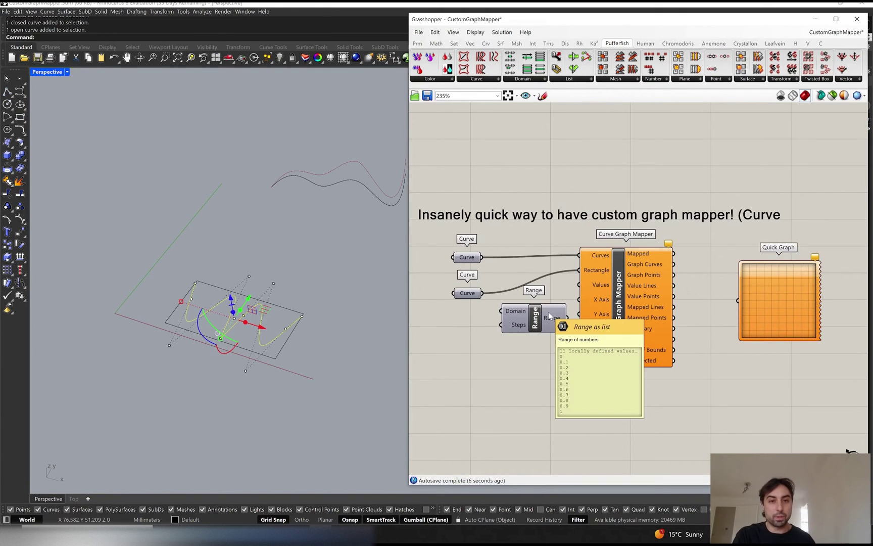
{"action": "left_click_drag", "start_coordinate": [567, 317], "coordinate": [589, 286]}
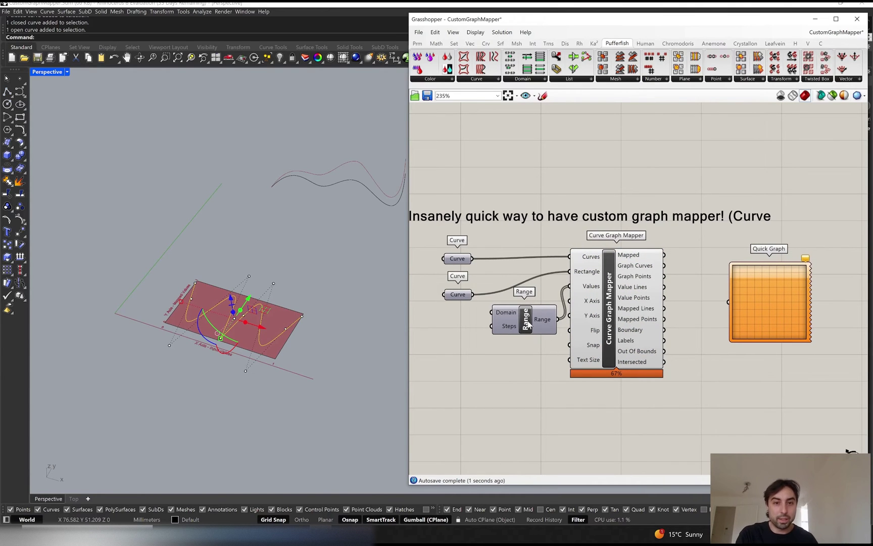
{"action": "left_click_drag", "start_coordinate": [527, 325], "coordinate": [517, 324]}
{"action": "mouse_move", "coordinate": [500, 325]}
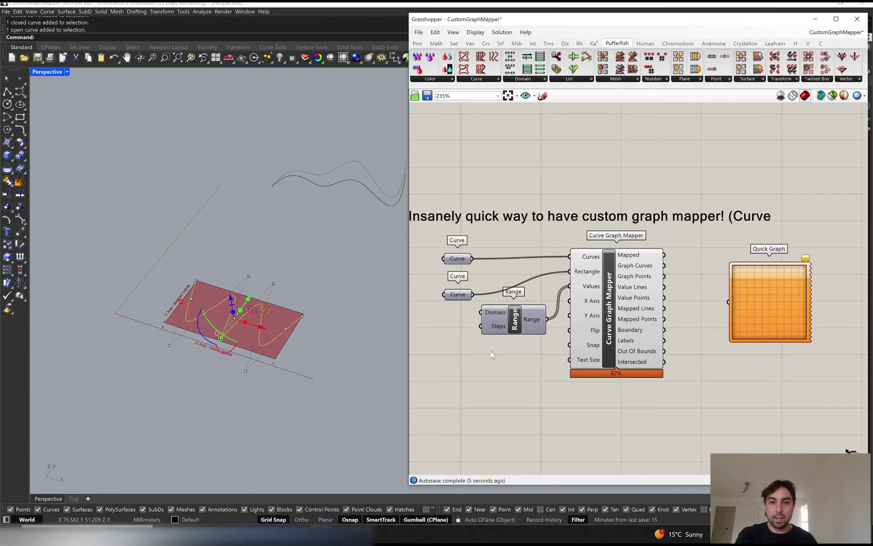
Plot the mapper's Mapped output in the Quick Graph, moved up beside the mapper
{"action": "left_click", "coordinate": [284, 332]}
{"action": "scroll", "coordinate": [227, 306], "scroll_direction": "up", "scroll_amount": 2}
{"action": "right_click_drag", "start_coordinate": [298, 308], "coordinate": [288, 308], "text": "shift"}
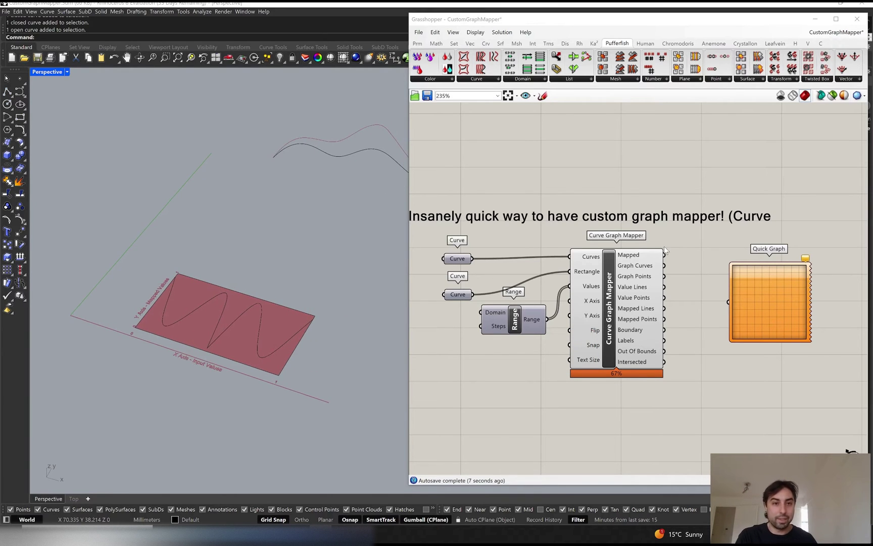
{"action": "left_click_drag", "start_coordinate": [665, 255], "coordinate": [729, 302]}
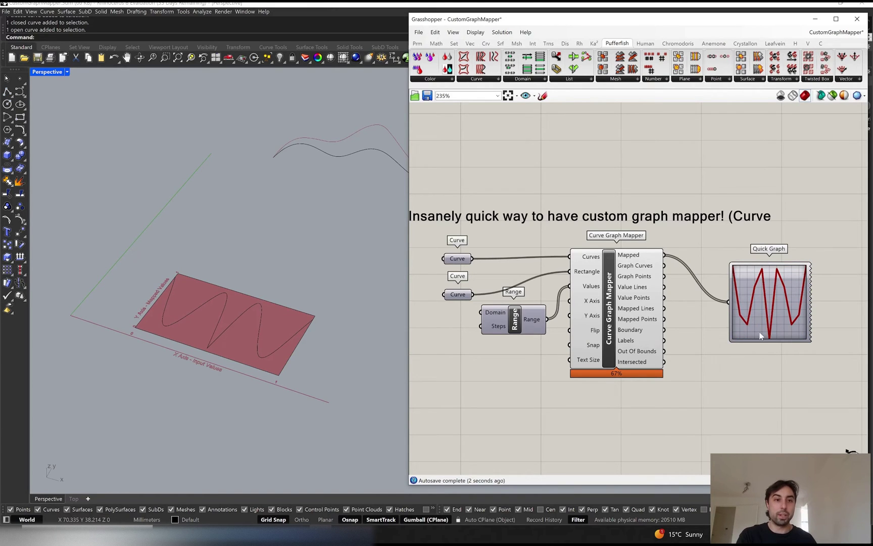
{"action": "left_click_drag", "start_coordinate": [765, 271], "coordinate": [768, 248]}
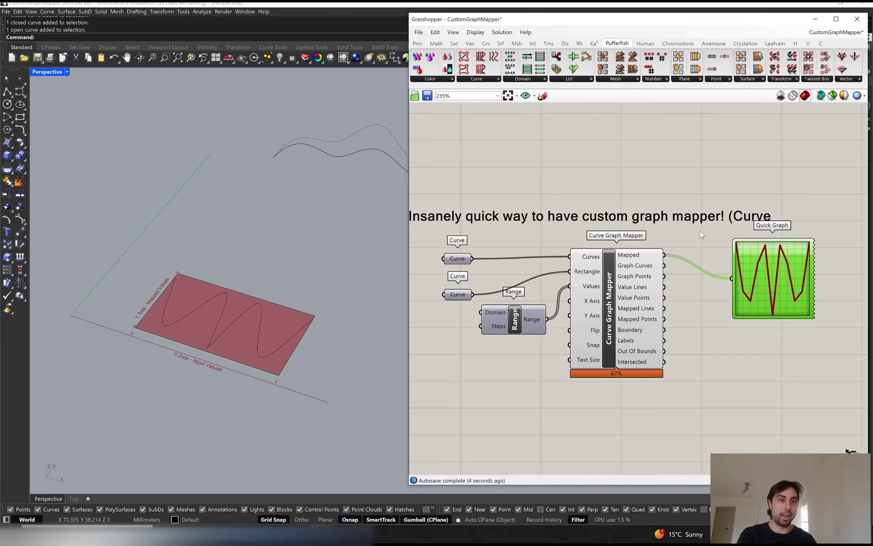
Wire the existing 35 Number Slider into the new Range's Steps input
{"action": "scroll", "coordinate": [691, 232], "scroll_direction": "down", "scroll_amount": 3}
{"action": "right_click_drag", "start_coordinate": [709, 179], "coordinate": [702, 262]}
{"action": "scroll", "coordinate": [721, 234], "scroll_direction": "up", "scroll_amount": 2}
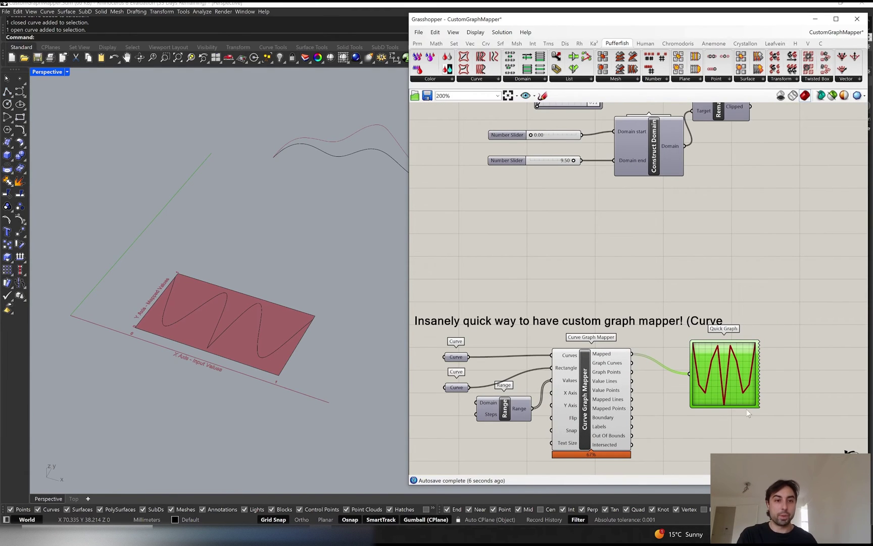
{"action": "scroll", "coordinate": [712, 380], "scroll_direction": "down", "scroll_amount": 1}
{"action": "right_click_drag", "start_coordinate": [609, 261], "coordinate": [580, 308]}
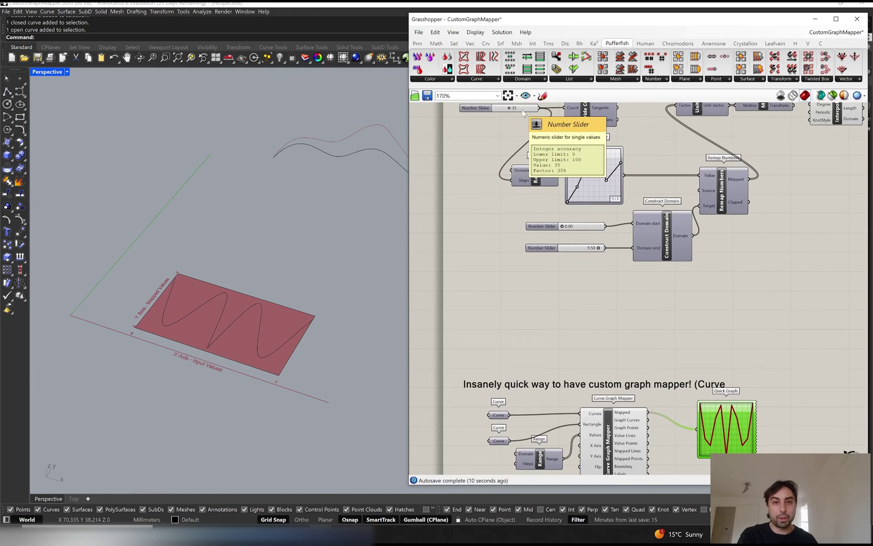
{"action": "scroll", "coordinate": [535, 140], "scroll_direction": "down", "scroll_amount": 1}
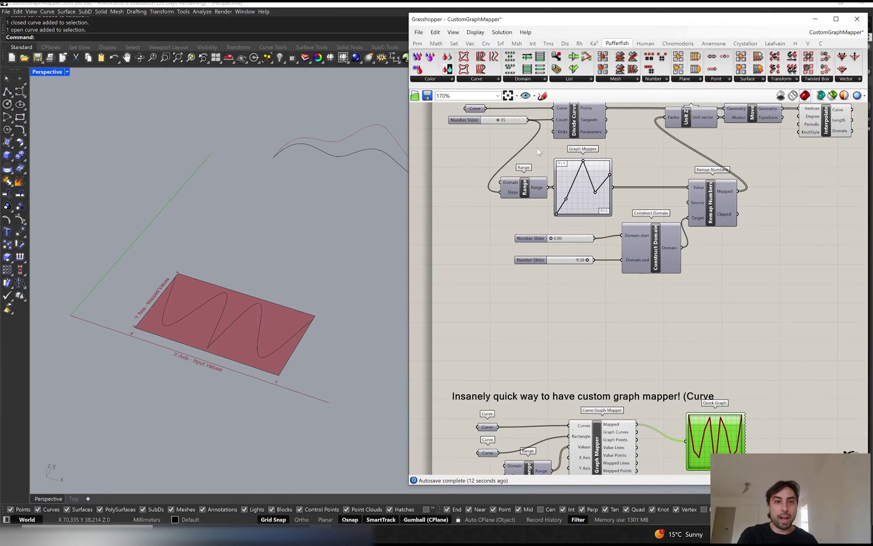
{"action": "scroll", "coordinate": [537, 147], "scroll_direction": "down", "scroll_amount": 1}
{"action": "left_click_drag", "start_coordinate": [529, 124], "coordinate": [509, 429]}
{"action": "scroll", "coordinate": [634, 397], "scroll_direction": "up", "scroll_amount": 3}
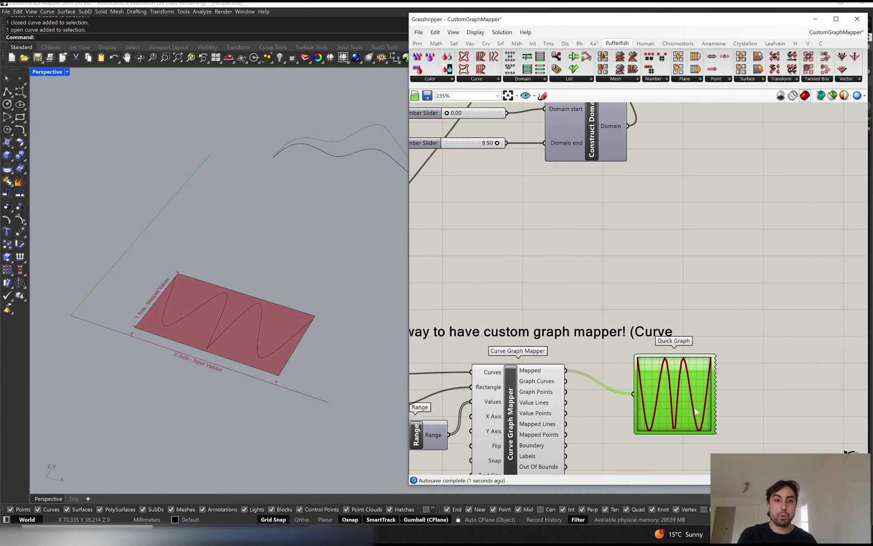
{"action": "scroll", "coordinate": [657, 384], "scroll_direction": "down", "scroll_amount": 3}
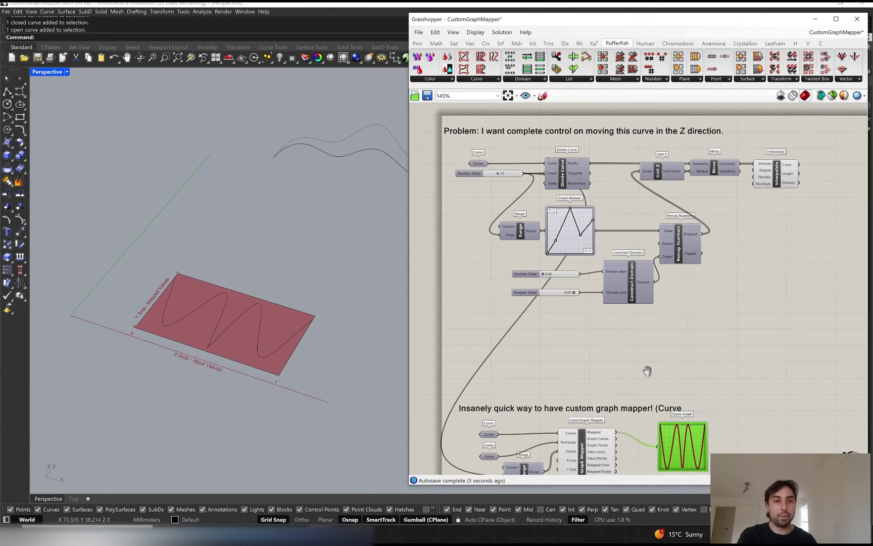
Wire the old Graph Mapper's Mapped output into the upper definition
{"action": "right_click_drag", "start_coordinate": [646, 371], "coordinate": [637, 369]}
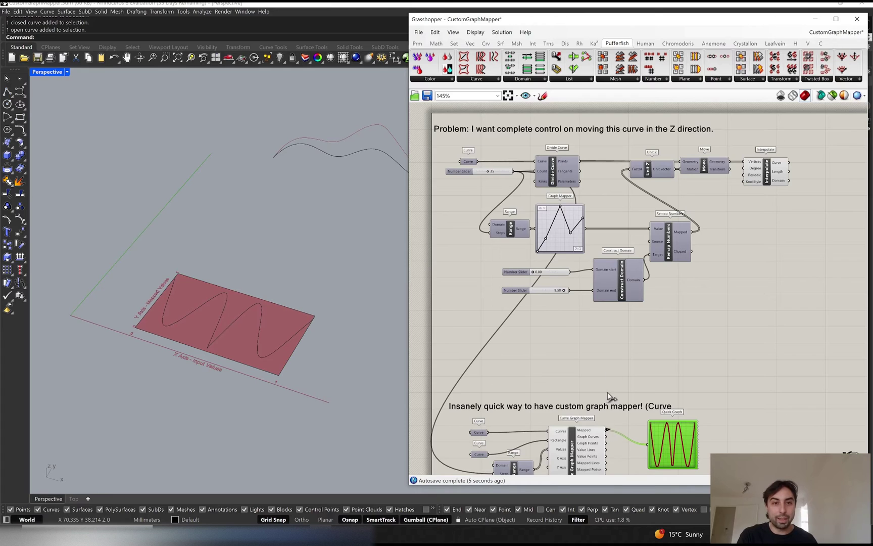
{"action": "left_click", "coordinate": [570, 235]}
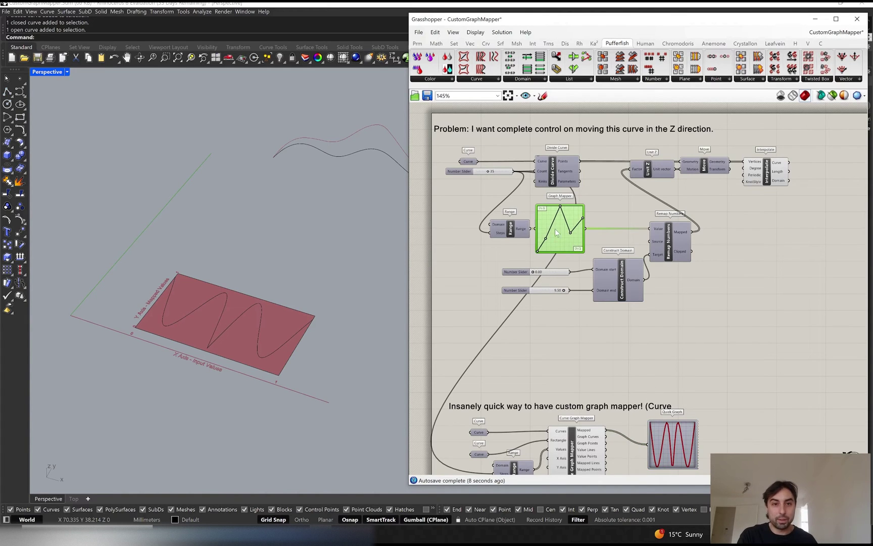
{"action": "left_click_drag", "start_coordinate": [606, 431], "coordinate": [655, 232]}
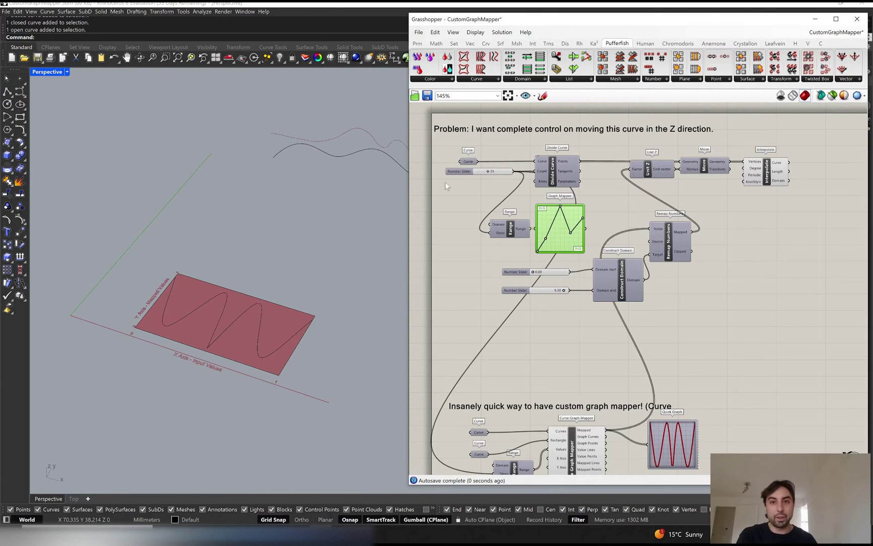
Move the wave curve and graph rectangle along Y and left along X in Rhino
{"action": "right_click_drag", "start_coordinate": [366, 186], "coordinate": [251, 249], "text": "shift"}
{"action": "scroll", "coordinate": [335, 205], "scroll_direction": "up", "scroll_amount": 5}
{"action": "right_click_drag", "start_coordinate": [335, 207], "coordinate": [349, 236], "text": "shift"}
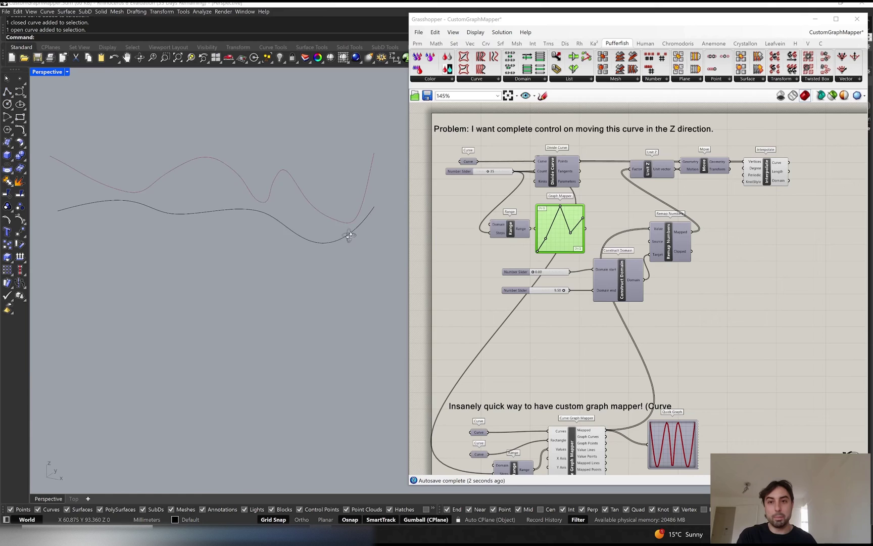
{"action": "scroll", "coordinate": [349, 232], "scroll_direction": "down", "scroll_amount": 5}
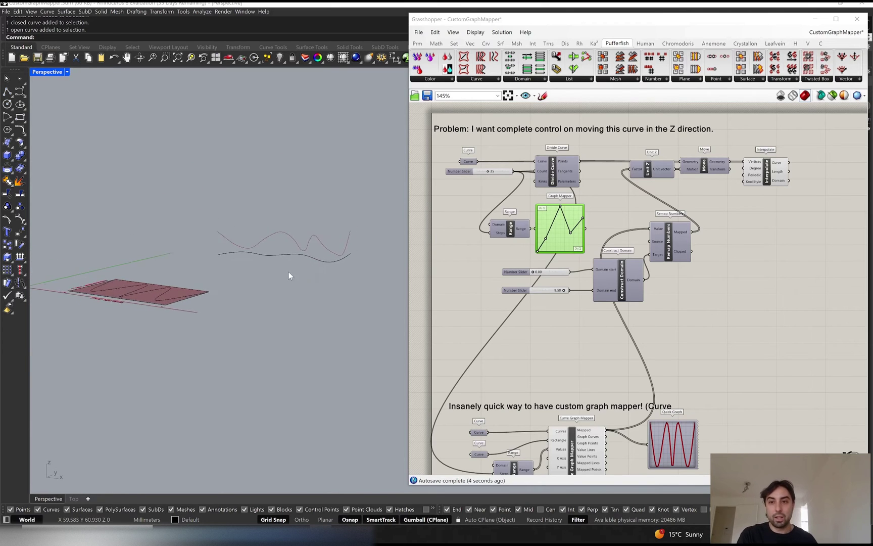
{"action": "right_click_drag", "start_coordinate": [288, 272], "coordinate": [184, 366]}
{"action": "left_click", "coordinate": [158, 379]}
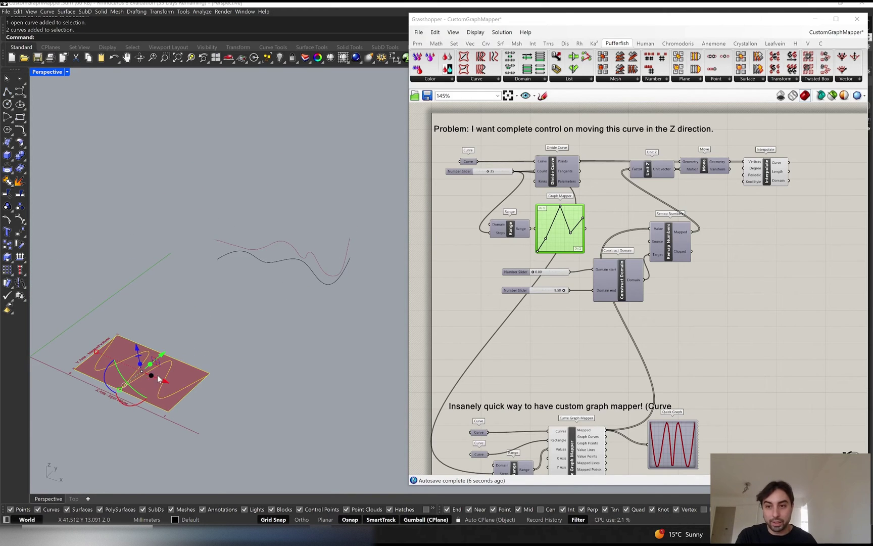
{"action": "mouse_move", "coordinate": [166, 355]}
{"action": "left_mouse_down"}
{"action": "mouse_move", "coordinate": [187, 339]}
{"action": "mouse_move", "coordinate": [190, 356]}
{"action": "mouse_move", "coordinate": [166, 364]}
{"action": "left_mouse_up"}
{"action": "right_click_drag", "start_coordinate": [166, 364], "coordinate": [192, 372], "text": "shift"}
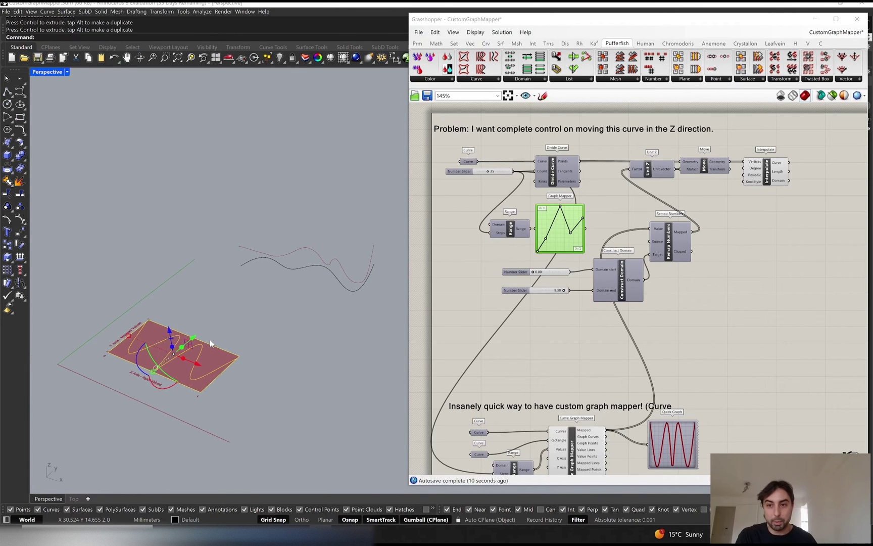
{"action": "left_click", "coordinate": [209, 339]}
Drag one control point of the wave curve to reshape it into an uneven wave
{"action": "left_click", "coordinate": [202, 347]}
{"action": "scroll", "coordinate": [201, 345], "scroll_direction": "up", "scroll_amount": 3}
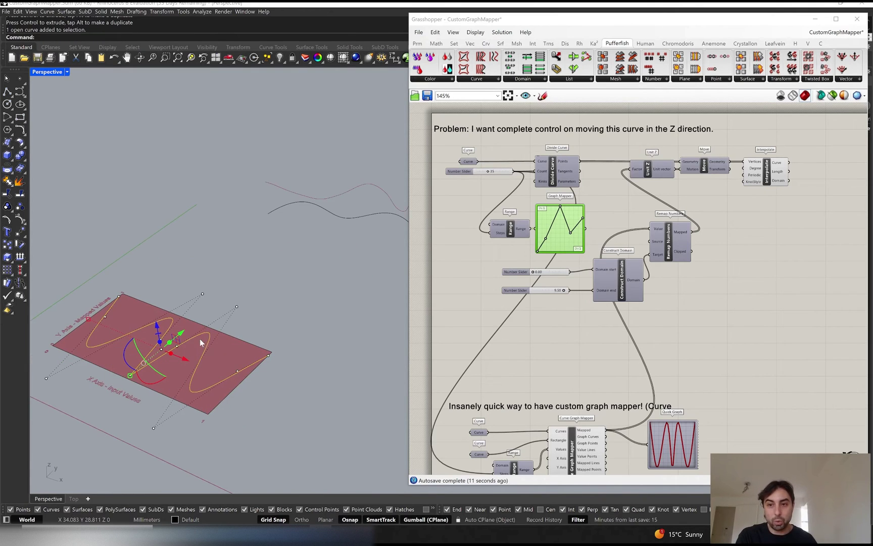
{"action": "left_click", "coordinate": [237, 306]}
{"action": "scroll", "coordinate": [240, 305], "scroll_direction": "down", "scroll_amount": 3}
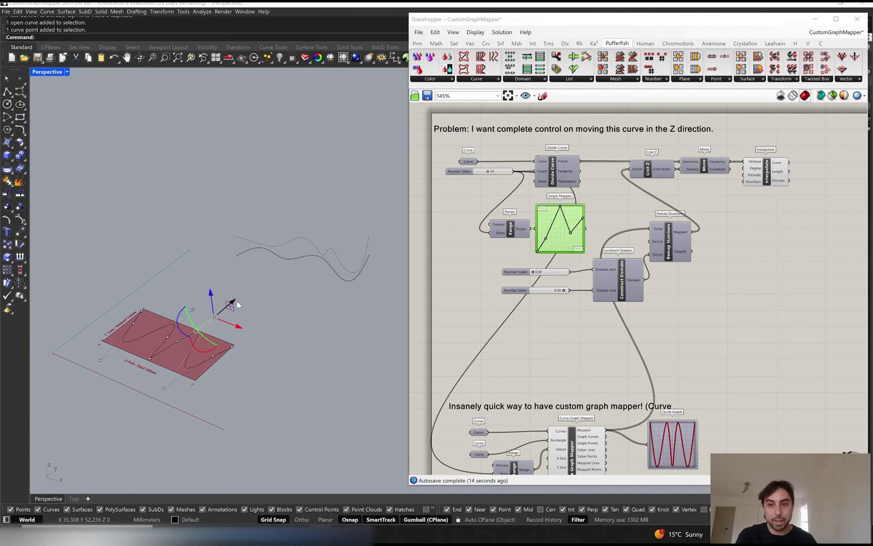
{"action": "left_click_drag", "start_coordinate": [236, 303], "coordinate": [217, 322]}
{"action": "left_click", "coordinate": [349, 217]}
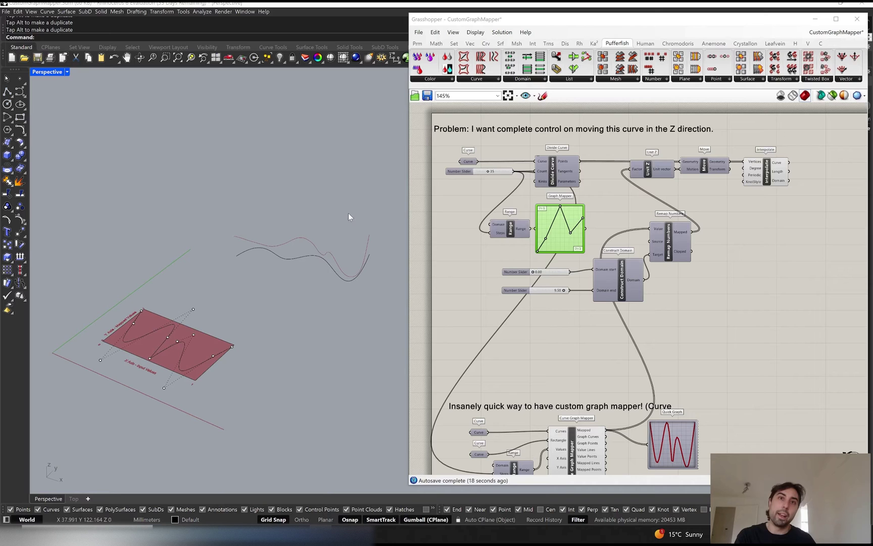
Zoom the canvas, then box-select and deselect the quick graph group's components
{"action": "scroll", "coordinate": [613, 338], "scroll_direction": "down", "scroll_amount": 4}
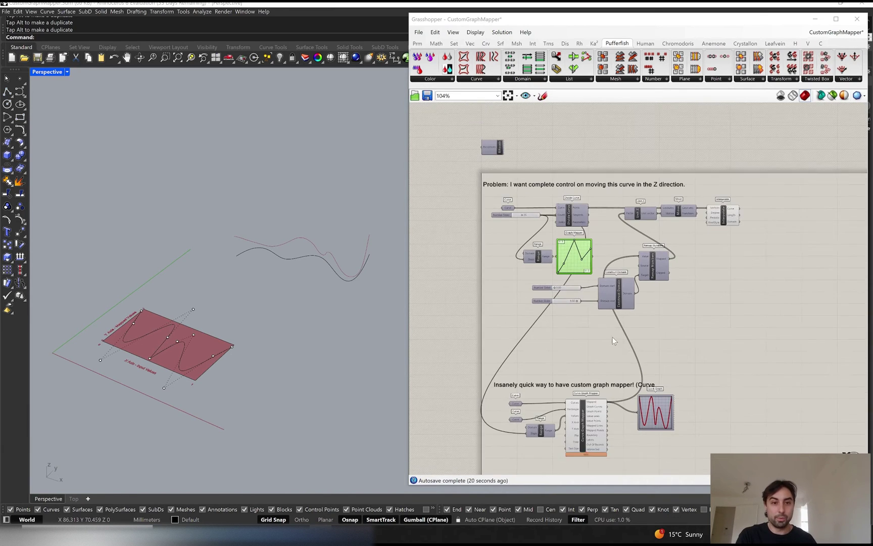
{"action": "scroll", "coordinate": [600, 389], "scroll_direction": "up", "scroll_amount": 4}
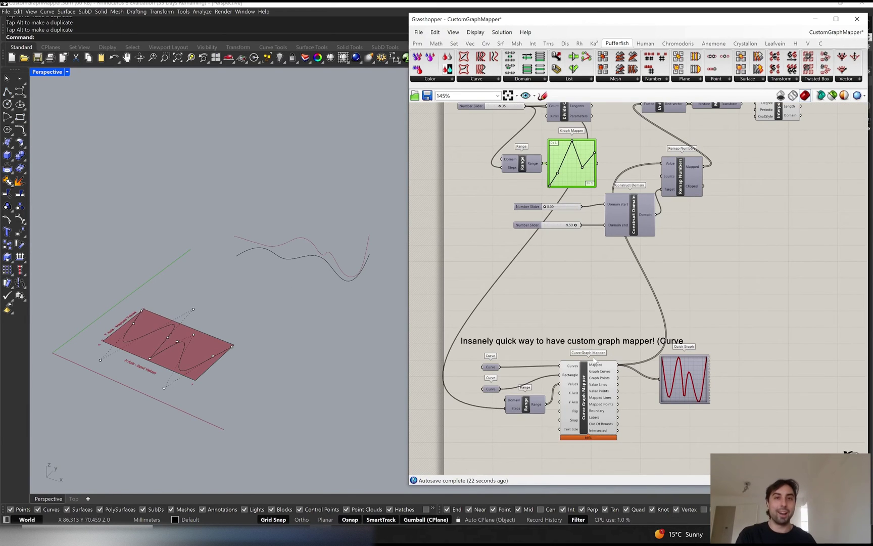
{"action": "scroll", "coordinate": [595, 360], "scroll_direction": "down", "scroll_amount": 1}
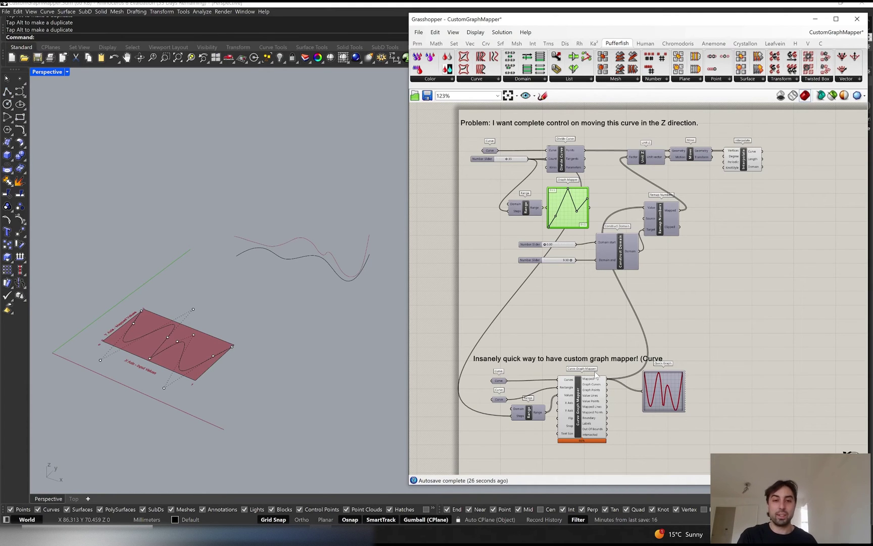
{"action": "left_click_drag", "start_coordinate": [727, 368], "coordinate": [489, 447]}
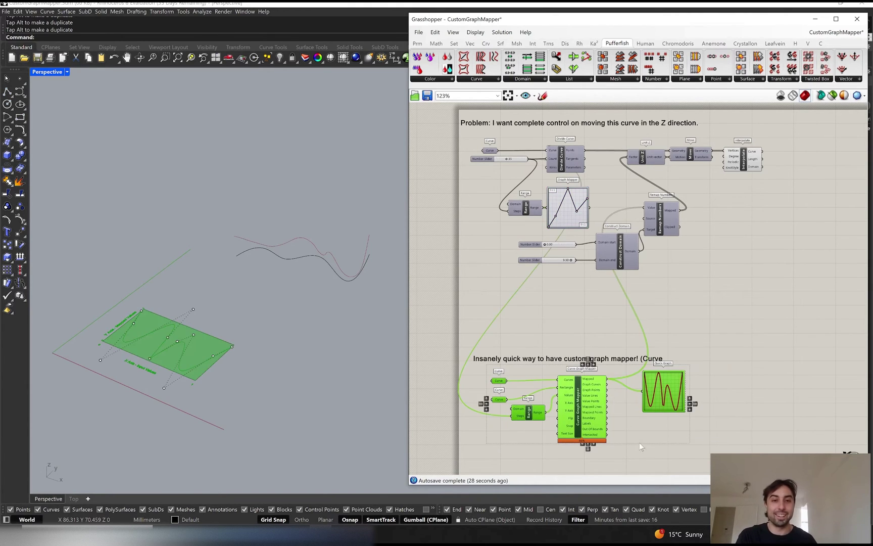
{"action": "left_click", "coordinate": [658, 437]}
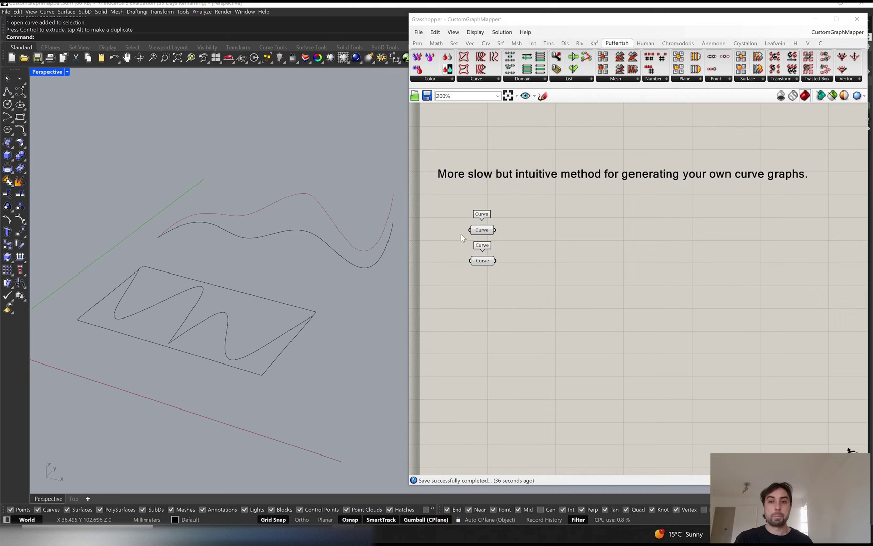
Check which curves the two Curve parameters hold and select the rectangle outline
{"action": "left_click", "coordinate": [493, 231]}
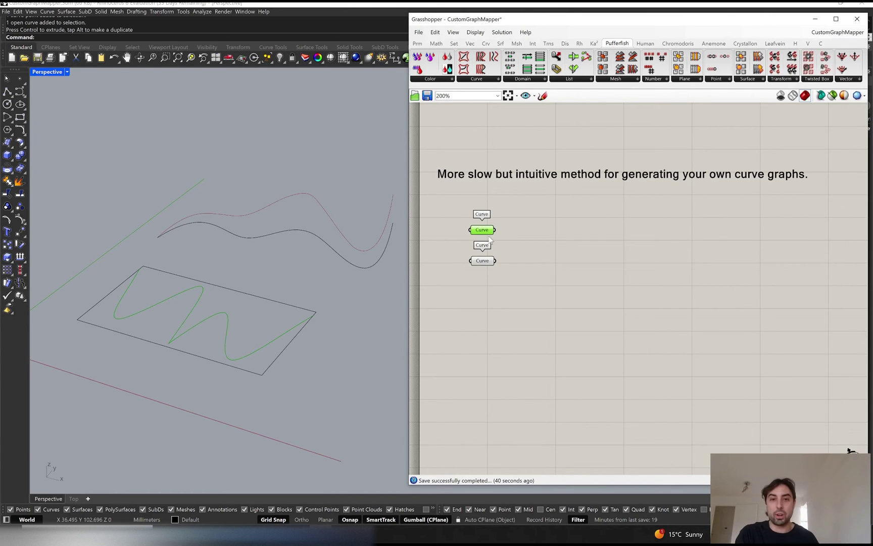
{"action": "left_click", "coordinate": [484, 261]}
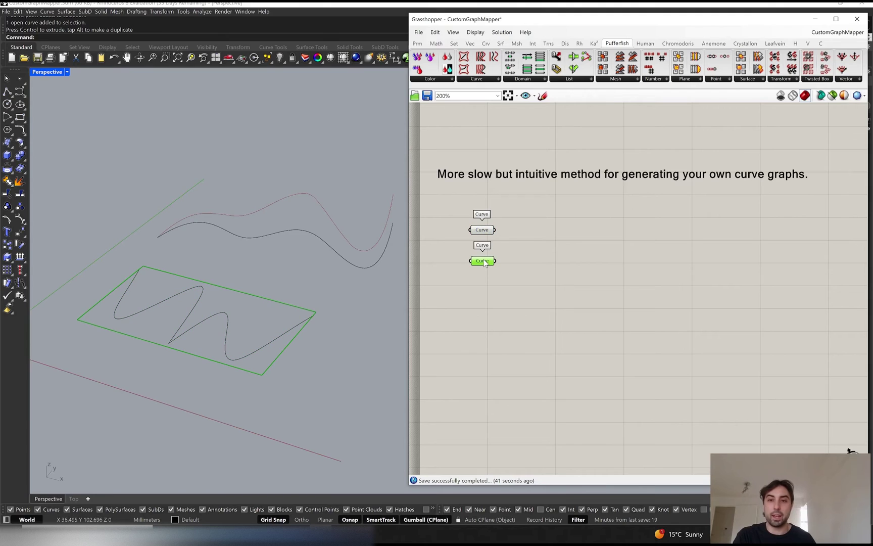
{"action": "left_click", "coordinate": [543, 244]}
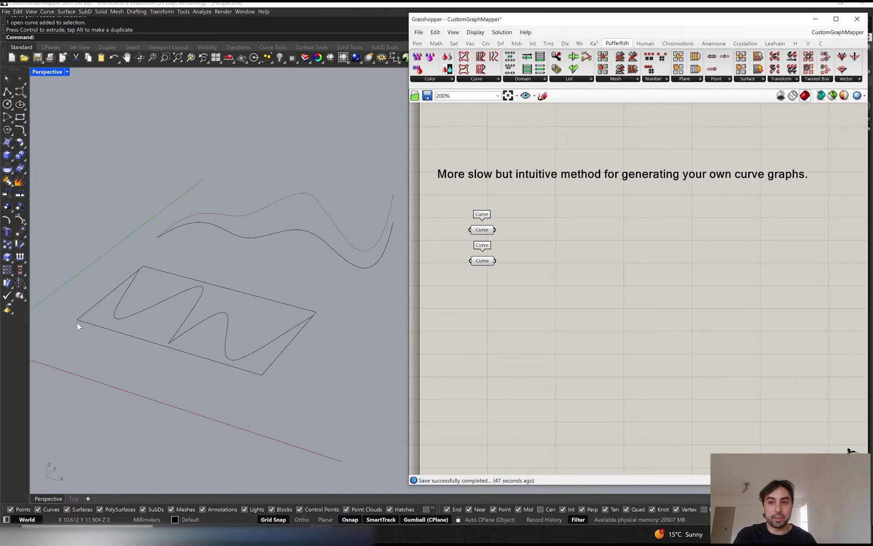
{"action": "left_click", "coordinate": [185, 275]}
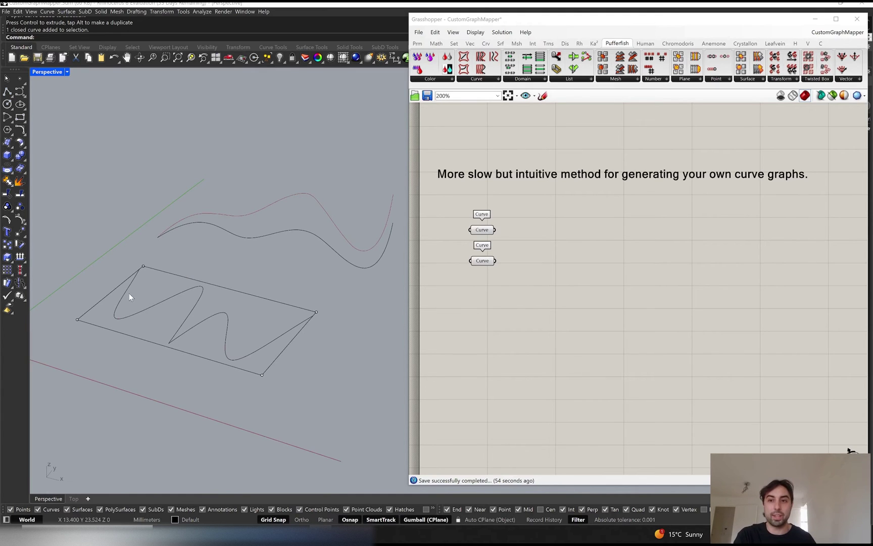
Add a Surface parameter via 'srf' and feed the rectangle's Curve parameter into it
{"action": "double_click", "coordinate": [587, 278]}
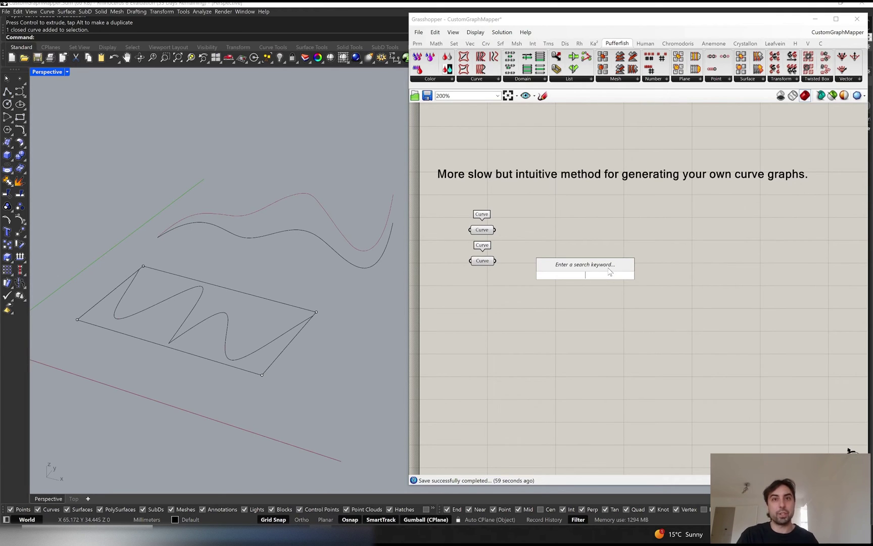
{"action": "type", "text": "srf"}
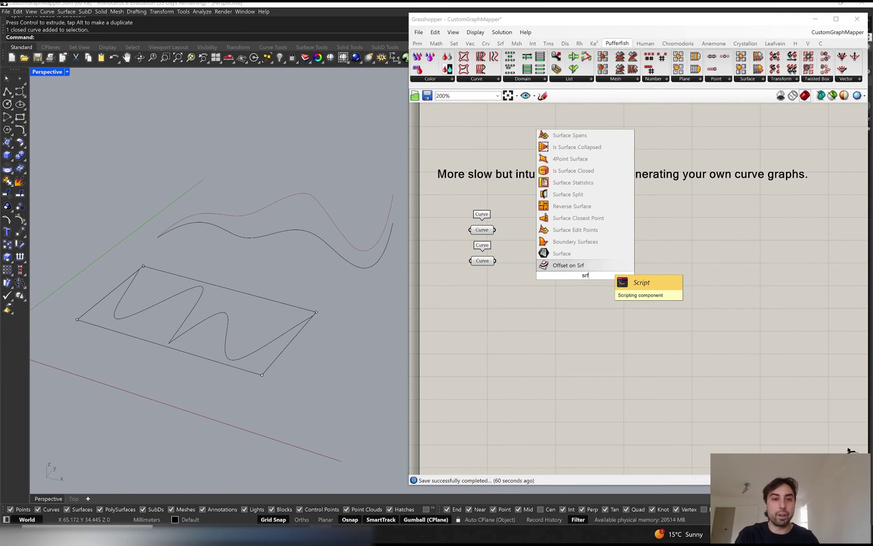
{"action": "key", "text": "Return"}
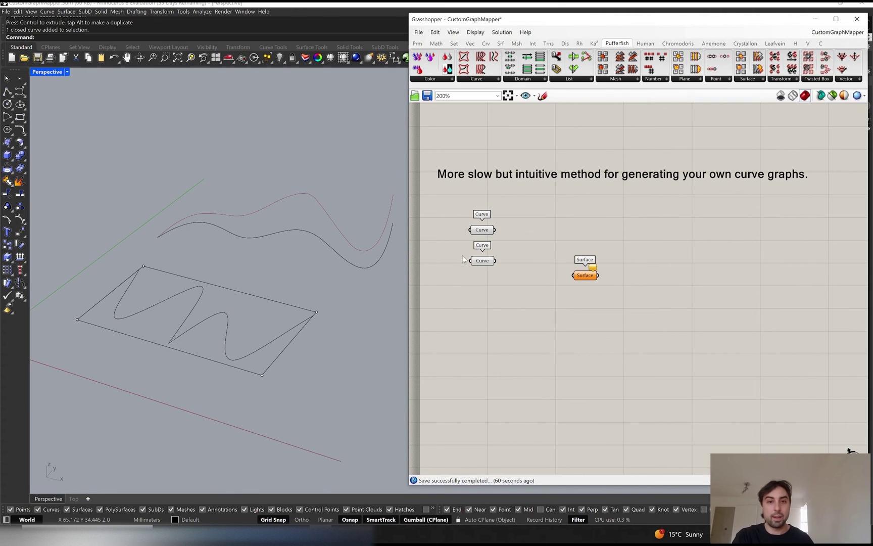
{"action": "left_click", "coordinate": [488, 261]}
{"action": "left_click_drag", "start_coordinate": [496, 260], "coordinate": [525, 262]}
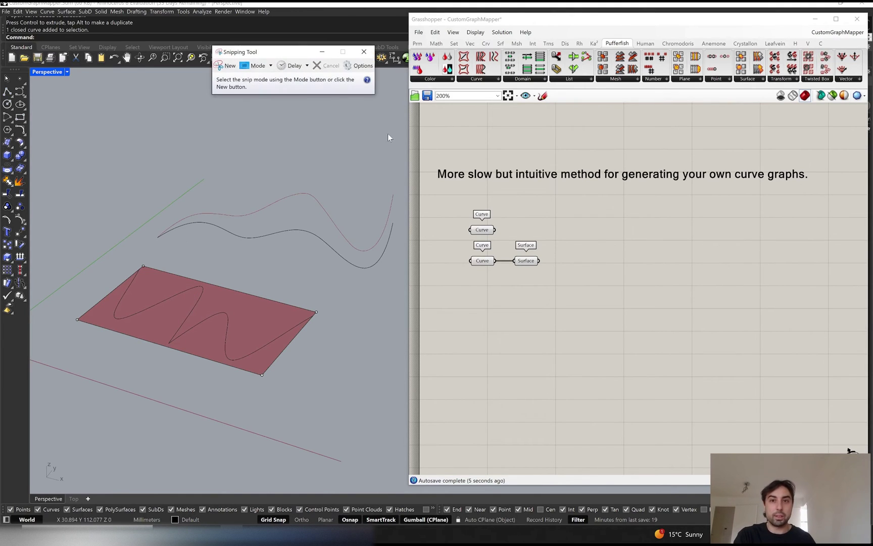
Snip the Rhino viewport and sketch two red lines on the captured surface
{"action": "left_click", "coordinate": [219, 62]}
{"action": "left_click_drag", "start_coordinate": [43, 152], "coordinate": [430, 452]}
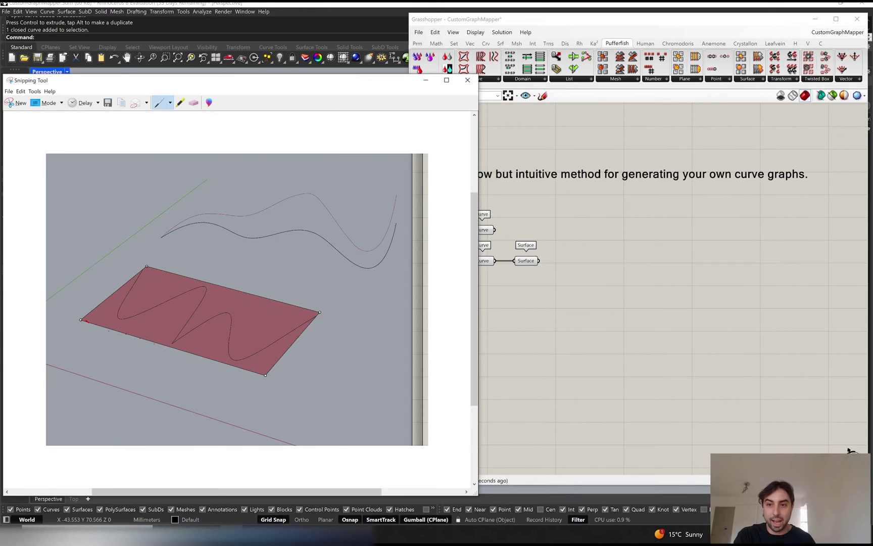
{"action": "left_click_drag", "start_coordinate": [128, 333], "coordinate": [153, 316]}
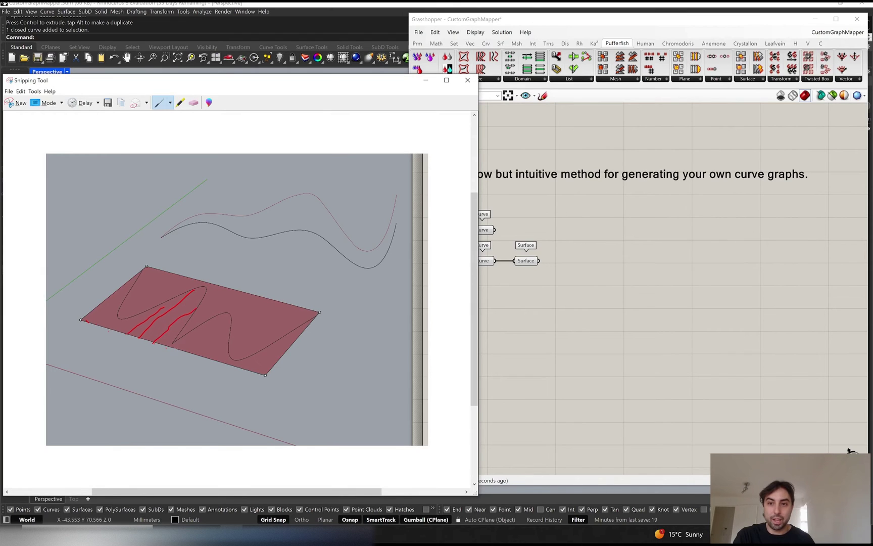
{"action": "left_click_drag", "start_coordinate": [188, 339], "coordinate": [179, 353]}
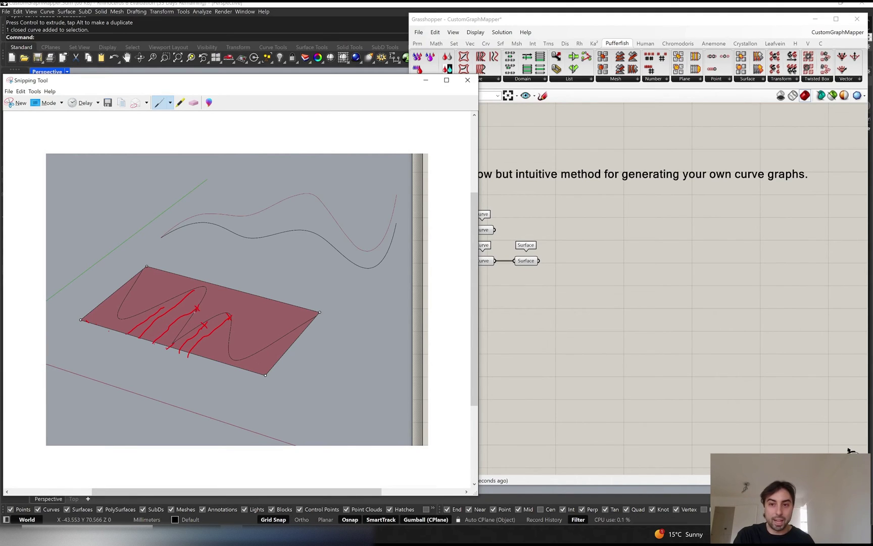
Mark two red crosses on the zigzag curve in the snip
{"action": "left_click_drag", "start_coordinate": [192, 286], "coordinate": [200, 294]}
{"action": "left_click_drag", "start_coordinate": [199, 286], "coordinate": [193, 292]}
{"action": "left_click_drag", "start_coordinate": [160, 299], "coordinate": [164, 304]}
{"action": "left_click_drag", "start_coordinate": [164, 301], "coordinate": [159, 304]}
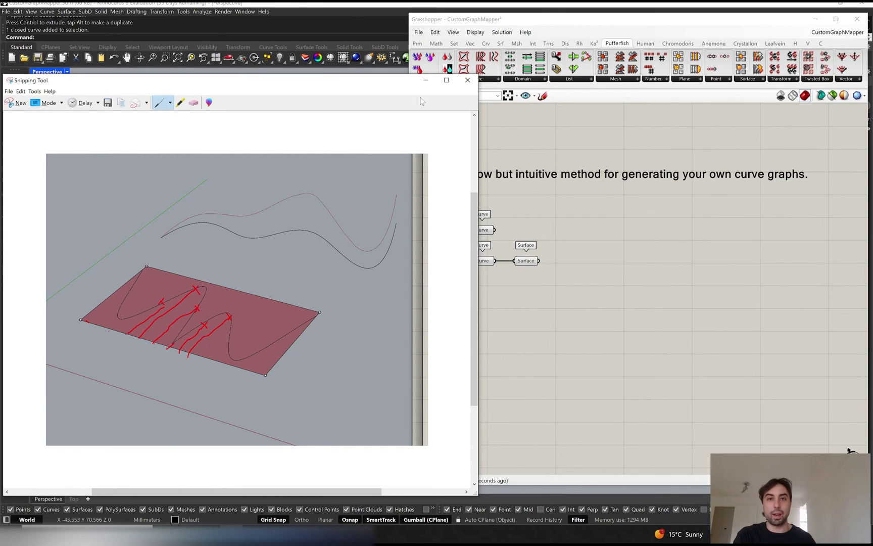
Close the snip and preview the rectangle's Curve and Surface parameters in Grasshopper
{"action": "left_click", "coordinate": [467, 80]}
{"action": "left_click", "coordinate": [482, 260]}
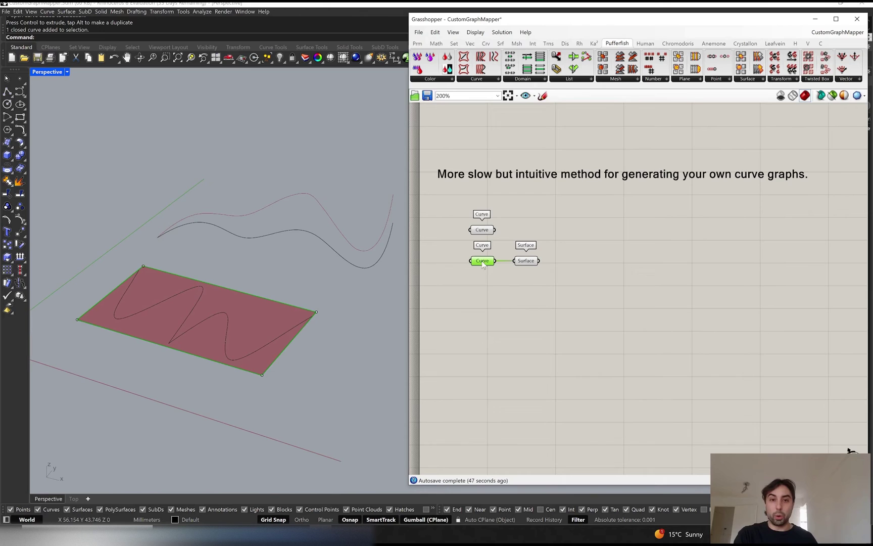
{"action": "left_click", "coordinate": [624, 257]}
{"action": "left_click", "coordinate": [527, 261]}
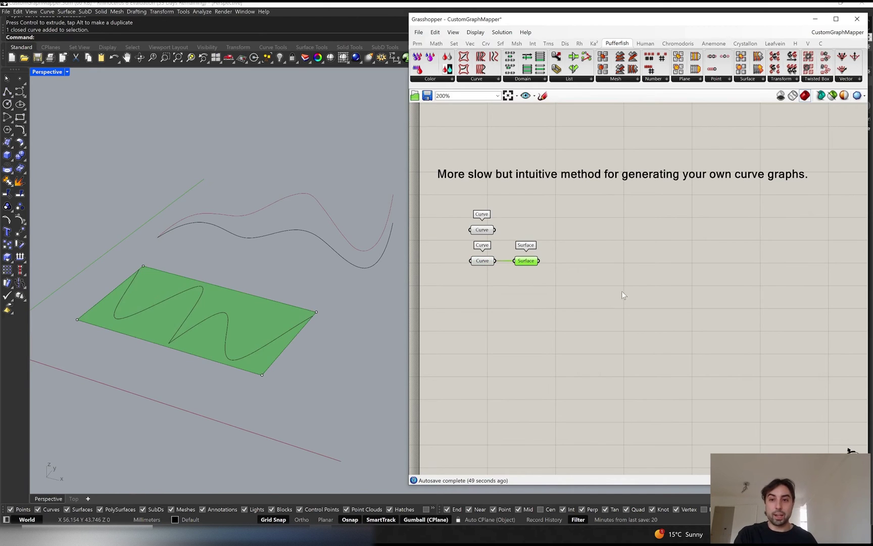
{"action": "left_click", "coordinate": [625, 286]}
Feed the Surface parameter into a new Evaluate Surface and reparameterize it to 0–1
{"action": "double_click", "coordinate": [593, 281]}
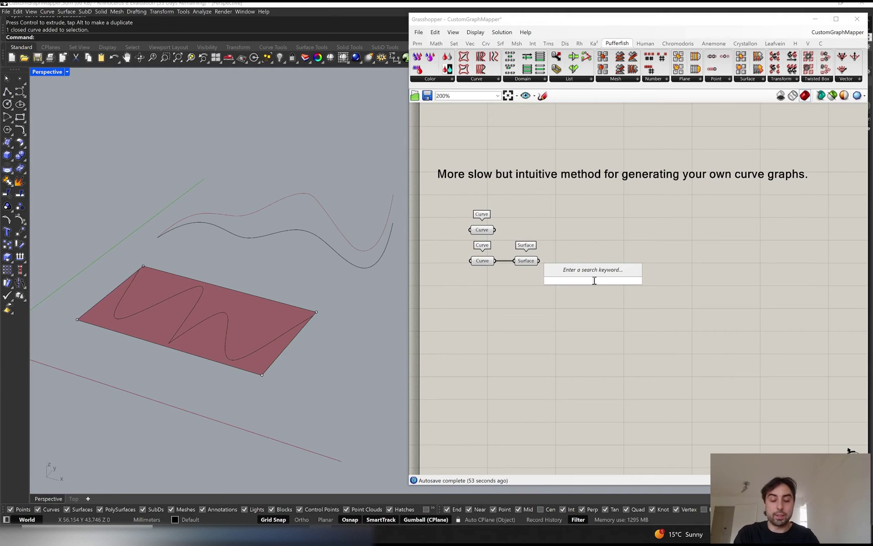
{"action": "type", "text": "eval"}
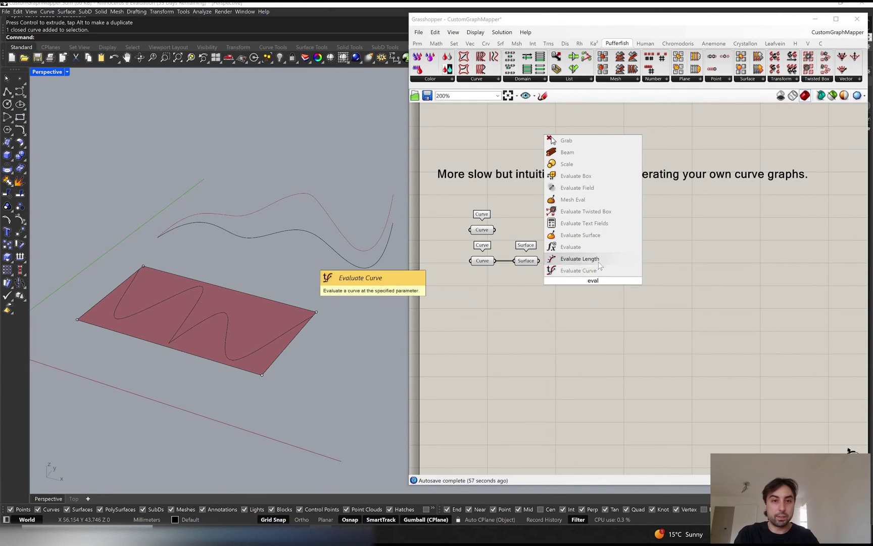
{"action": "left_click", "coordinate": [606, 236]}
{"action": "mouse_move", "coordinate": [572, 272]}
{"action": "left_mouse_down"}
{"action": "mouse_move", "coordinate": [584, 271]}
{"action": "mouse_move", "coordinate": [571, 266]}
{"action": "left_mouse_up"}
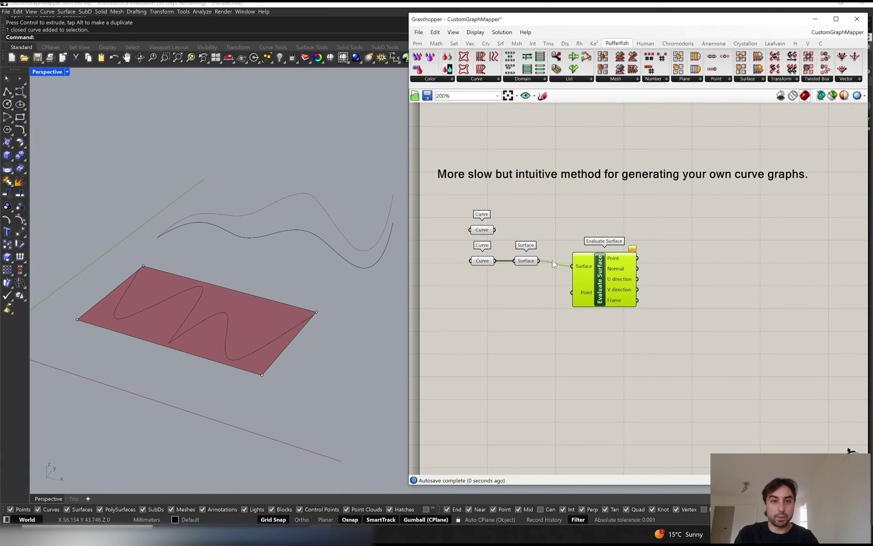
{"action": "right_click", "coordinate": [528, 261]}
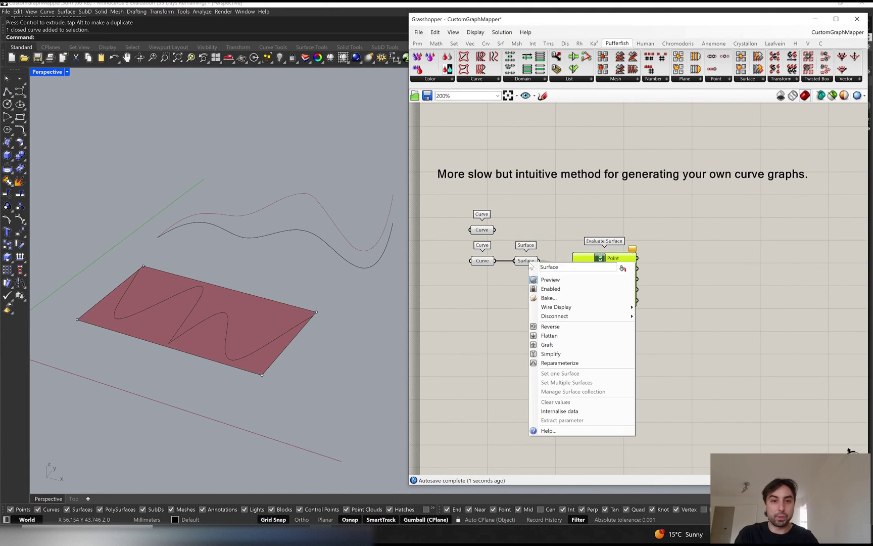
{"action": "left_click", "coordinate": [563, 362]}
{"action": "double_click", "coordinate": [521, 323]}
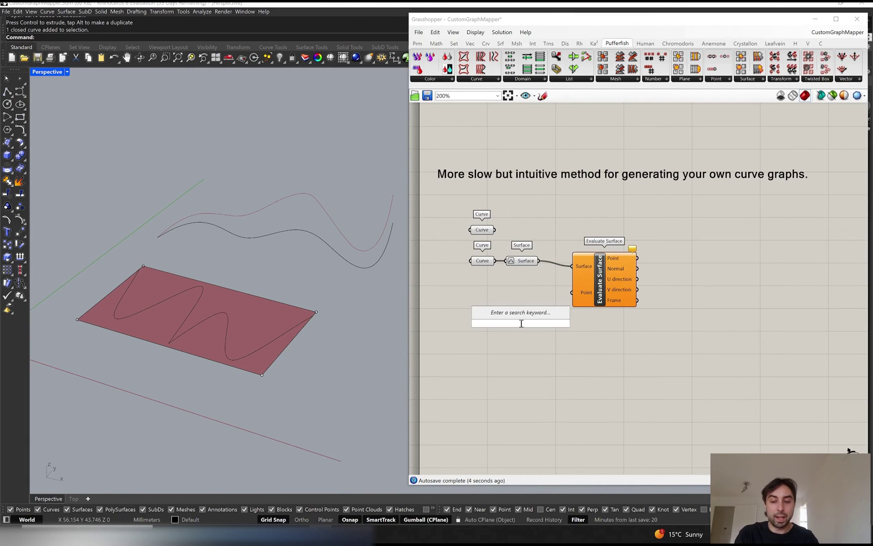
{"action": "type", "text": "xyz"}
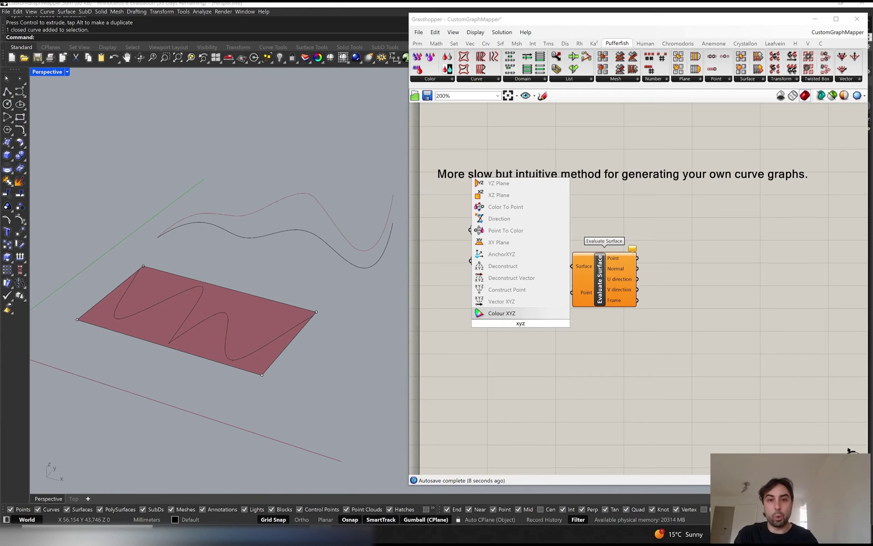
Feed a Vector XYZ into Evaluate Surface's Point, with a Range driving its X
{"action": "key", "text": "Up"}
{"action": "key", "text": "Return"}
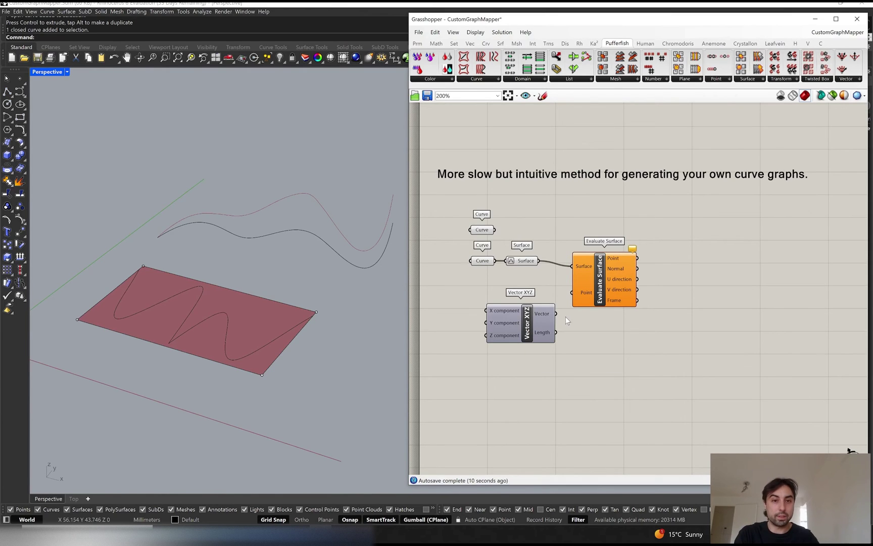
{"action": "left_click_drag", "start_coordinate": [557, 314], "coordinate": [607, 278]}
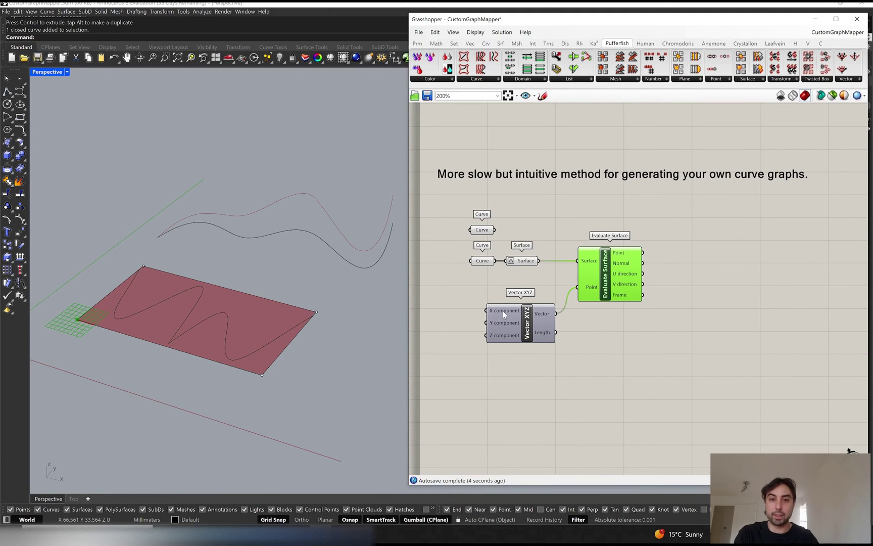
{"action": "double_click", "coordinate": [433, 302]}
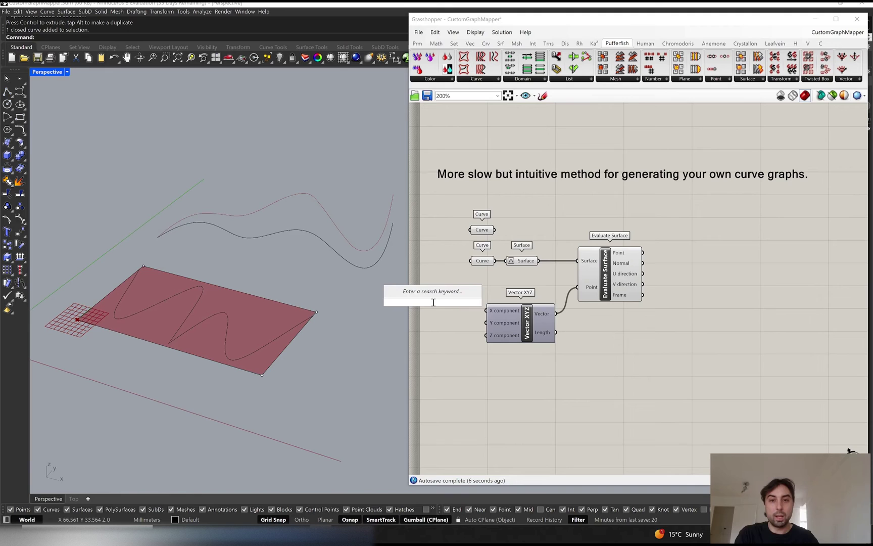
{"action": "type", "text": "range"}
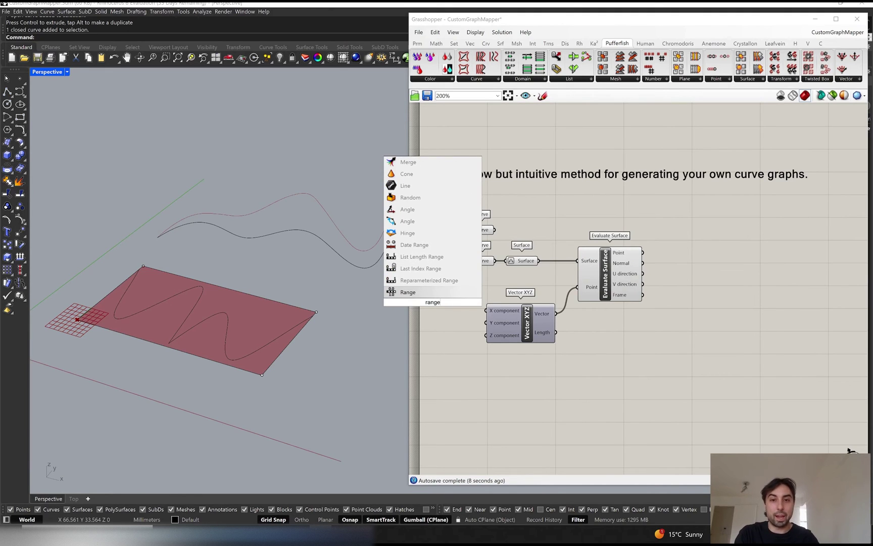
{"action": "key", "text": "Return"}
{"action": "mouse_move", "coordinate": [461, 302]}
{"action": "left_mouse_down"}
{"action": "mouse_move", "coordinate": [484, 318]}
{"action": "mouse_move", "coordinate": [487, 310]}
{"action": "mouse_move", "coordinate": [447, 306]}
{"action": "mouse_move", "coordinate": [462, 314]}
{"action": "left_mouse_up"}
{"action": "left_click", "coordinate": [454, 283]}
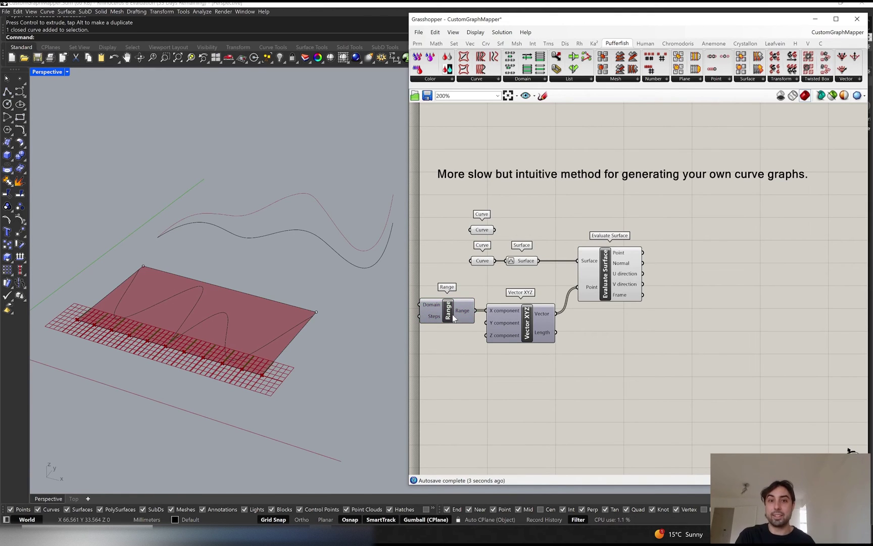
Add a number slider set to 35 feeding the Range's Steps input
{"action": "right_click_drag", "start_coordinate": [531, 272], "coordinate": [635, 274]}
{"action": "double_click", "coordinate": [447, 307]}
{"action": "type", "text": "35"}
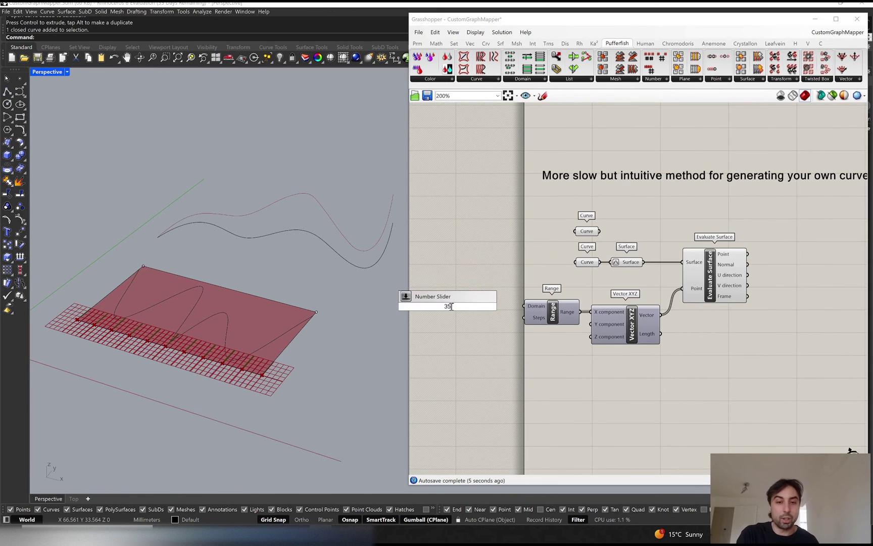
{"action": "key", "text": "Return"}
{"action": "left_click_drag", "start_coordinate": [496, 306], "coordinate": [509, 324]}
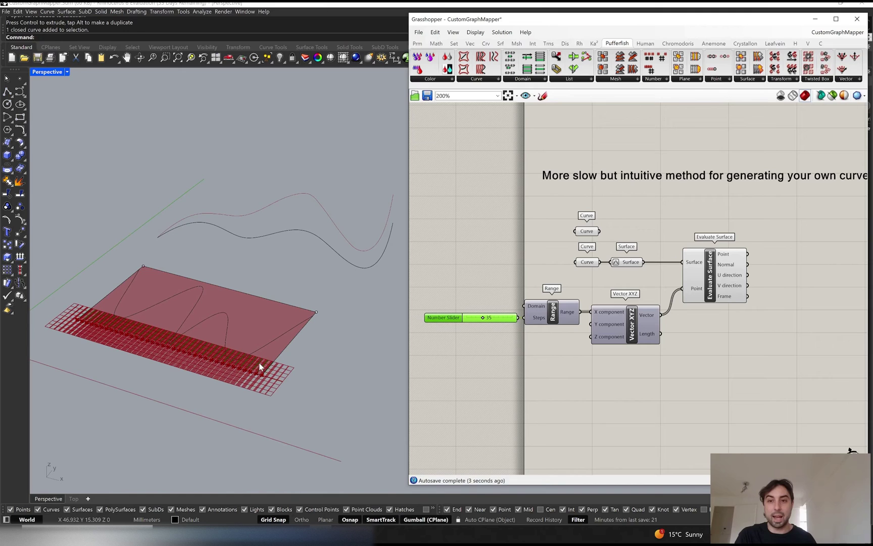
{"action": "left_click", "coordinate": [696, 287]}
{"action": "right_click_drag", "start_coordinate": [801, 246], "coordinate": [768, 249]}
Add a Line SDL component starting from Evaluate Surface's points
{"action": "double_click", "coordinate": [768, 250]}
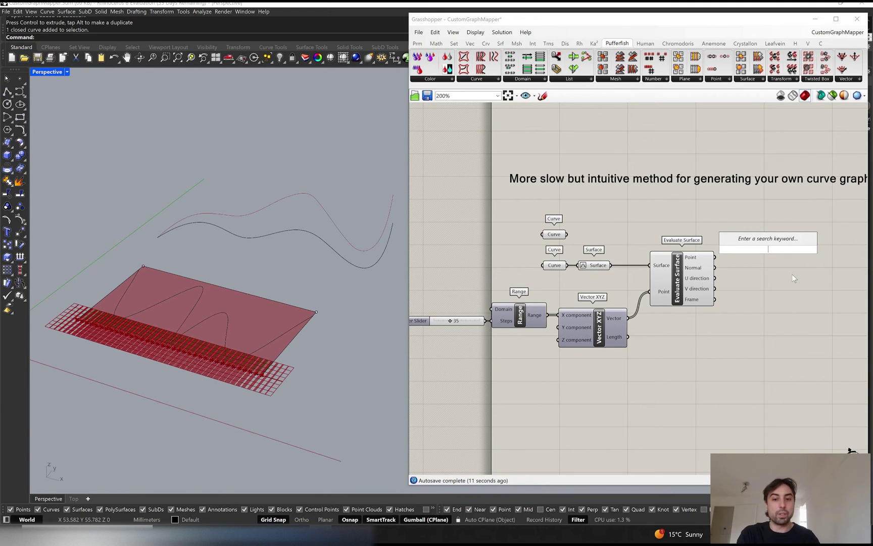
{"action": "type", "text": "line sdl"}
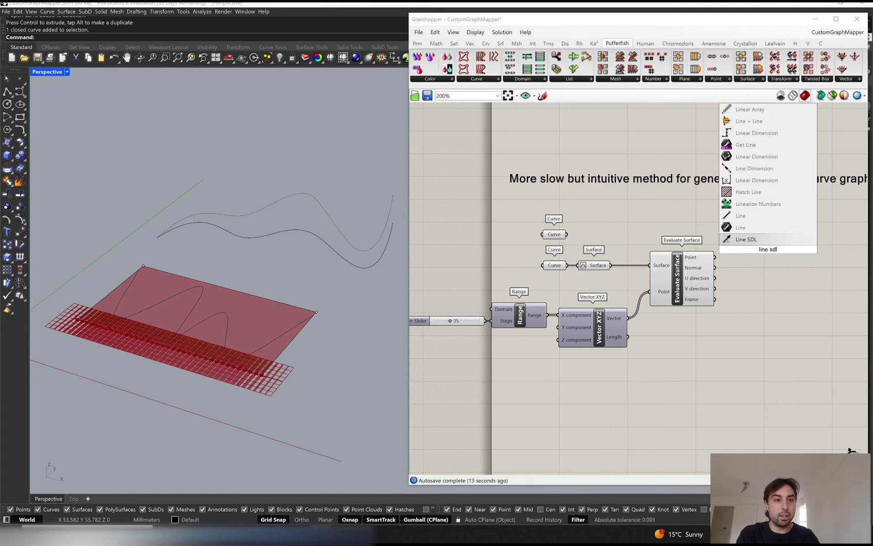
{"action": "key", "text": "Return"}
{"action": "scroll", "coordinate": [719, 233], "scroll_direction": "up", "scroll_amount": 3}
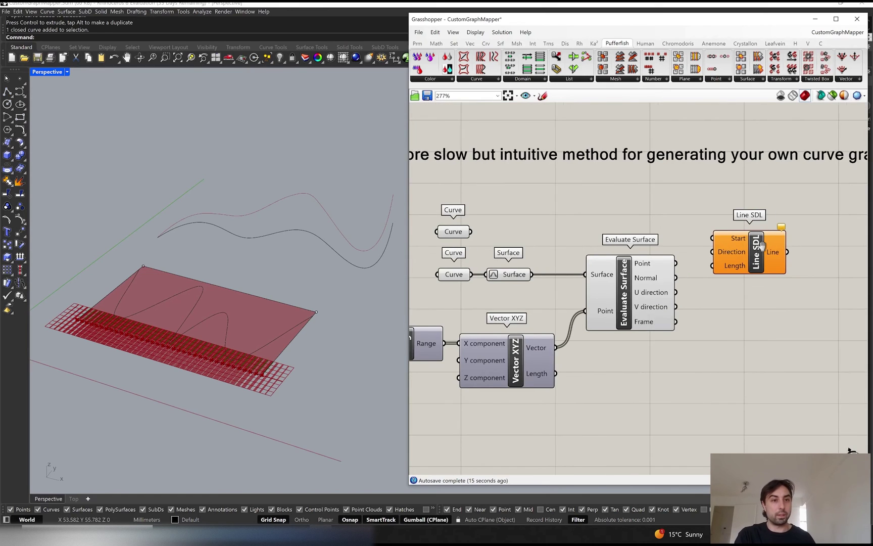
{"action": "left_click_drag", "start_coordinate": [719, 233], "coordinate": [727, 276]}
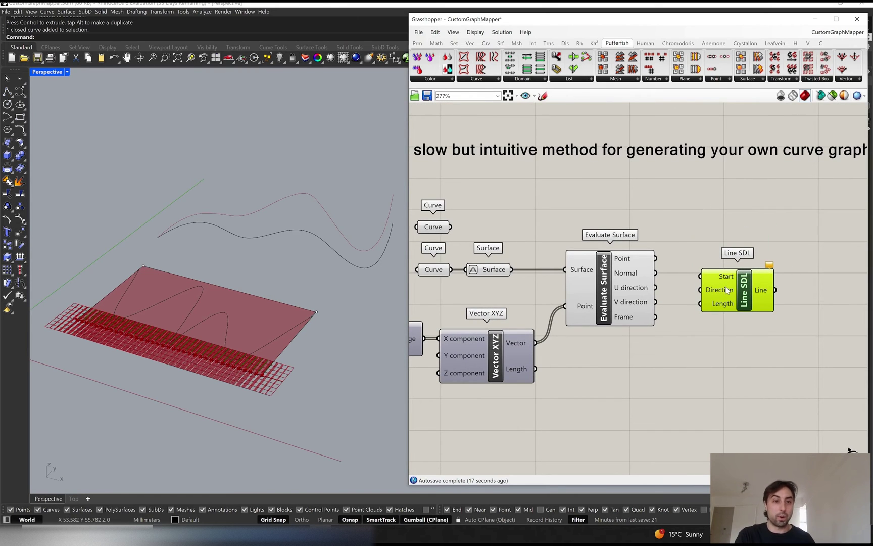
{"action": "left_click", "coordinate": [663, 243]}
{"action": "left_click_drag", "start_coordinate": [655, 259], "coordinate": [747, 273]}
Feed a Unit Y vector into Line SDL's Direction input
{"action": "double_click", "coordinate": [718, 306]}
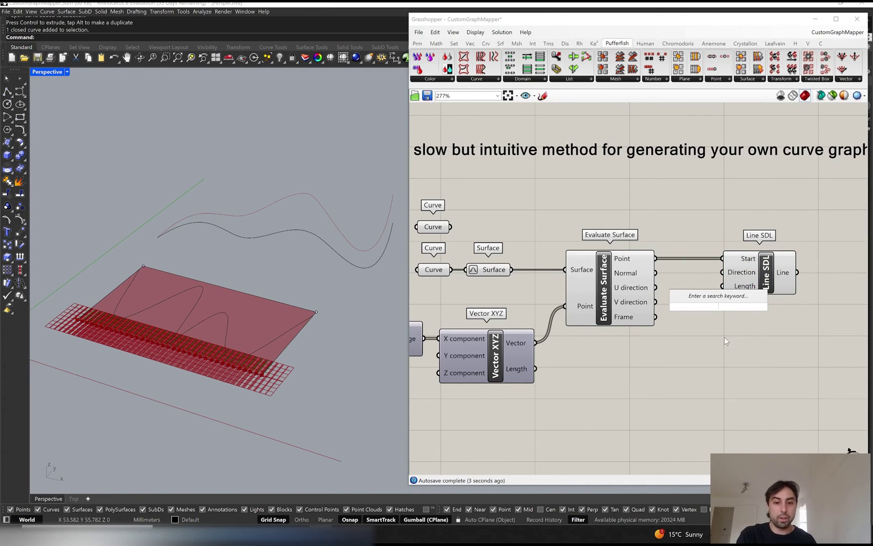
{"action": "type", "text": "y"}
{"action": "left_click", "coordinate": [697, 299]}
{"action": "left_click_drag", "start_coordinate": [764, 275], "coordinate": [817, 272]}
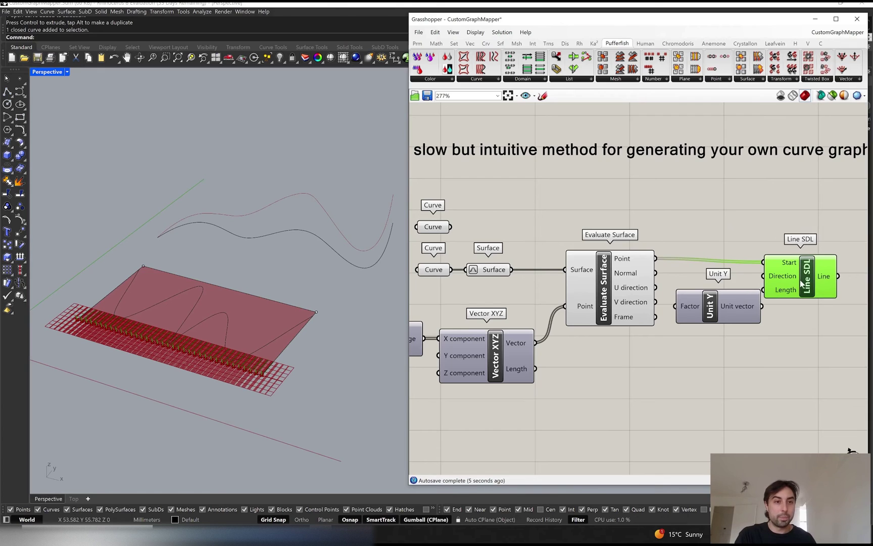
{"action": "left_click_drag", "start_coordinate": [762, 306], "coordinate": [794, 272]}
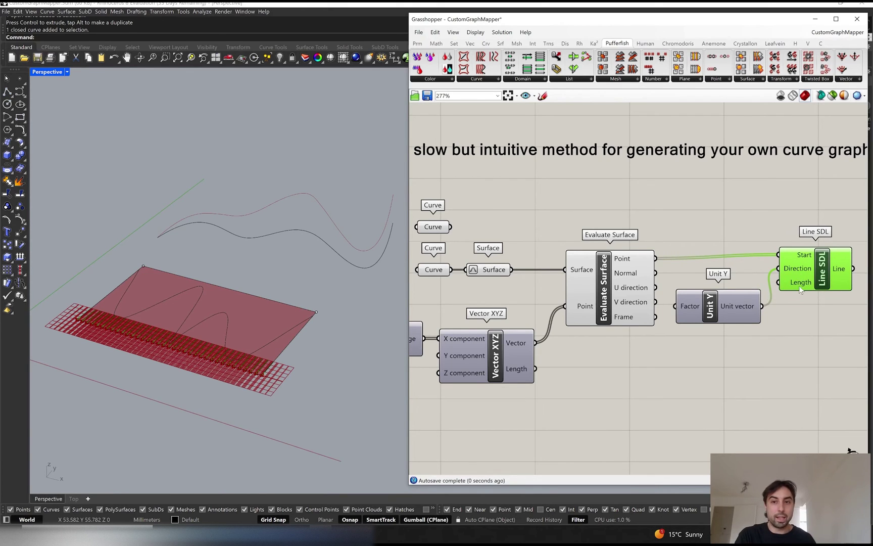
{"action": "right_click_drag", "start_coordinate": [774, 325], "coordinate": [753, 326]}
Set Line SDL's Length input to 1000
{"action": "right_click", "coordinate": [770, 287]}
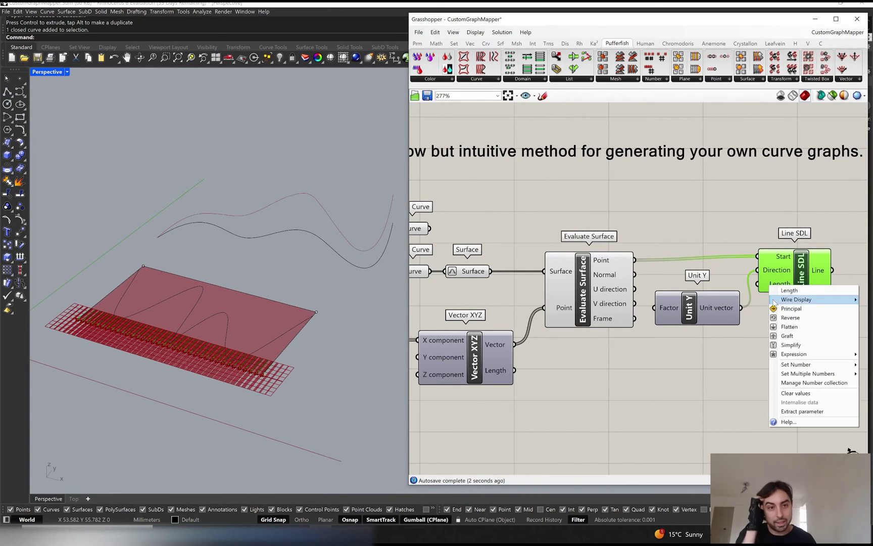
{"action": "mouse_move", "coordinate": [782, 365]}
{"action": "double_click", "coordinate": [741, 364]}
{"action": "type", "text": "1"}
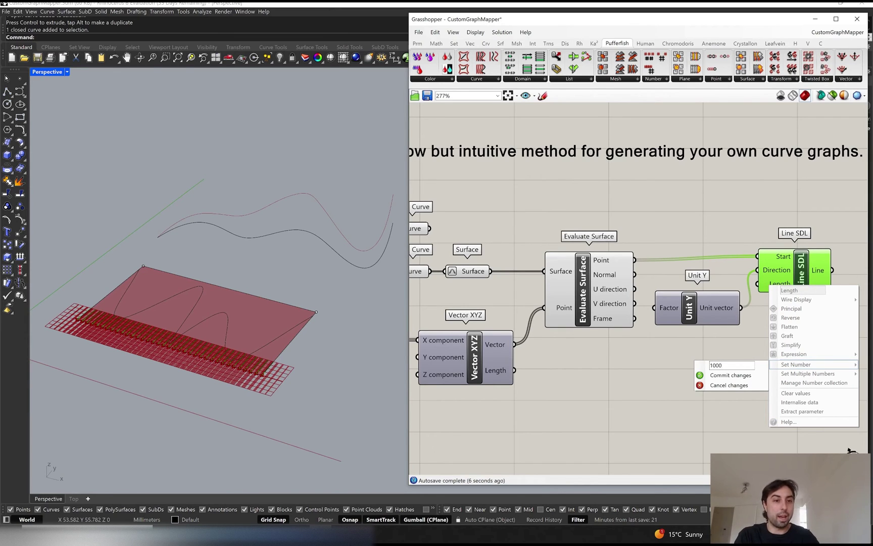
{"action": "type", "text": "000"}
{"action": "left_click", "coordinate": [731, 375]}
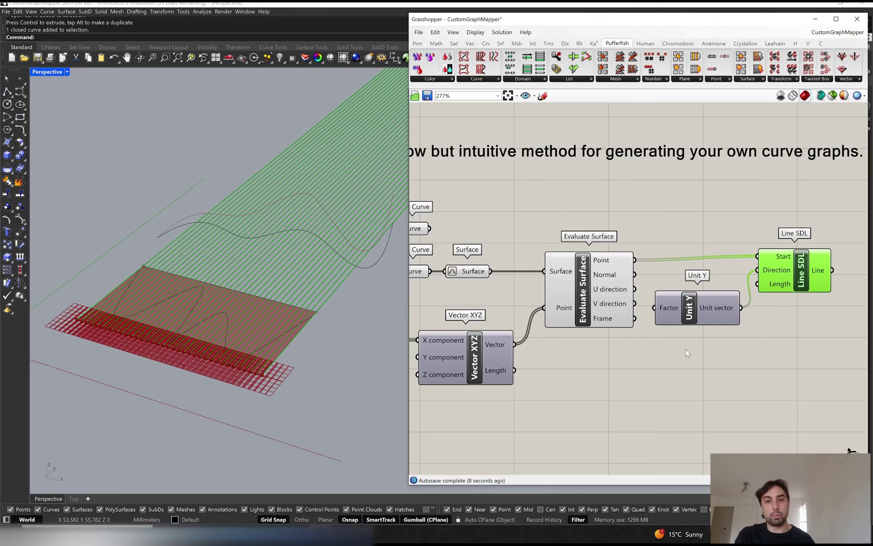
Add a Curve | Line intersection component beside Line SDL
{"action": "scroll", "coordinate": [735, 327], "scroll_direction": "down", "scroll_amount": 1}
{"action": "left_click_drag", "start_coordinate": [800, 263], "coordinate": [568, 379]}
{"action": "left_click", "coordinate": [739, 246]}
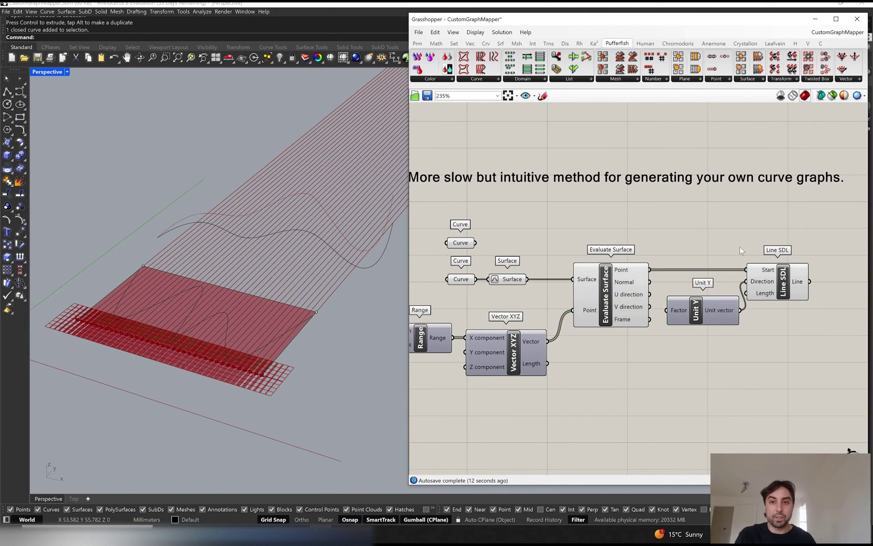
{"action": "right_click_drag", "start_coordinate": [760, 276], "coordinate": [650, 275]}
{"action": "double_click", "coordinate": [703, 224]}
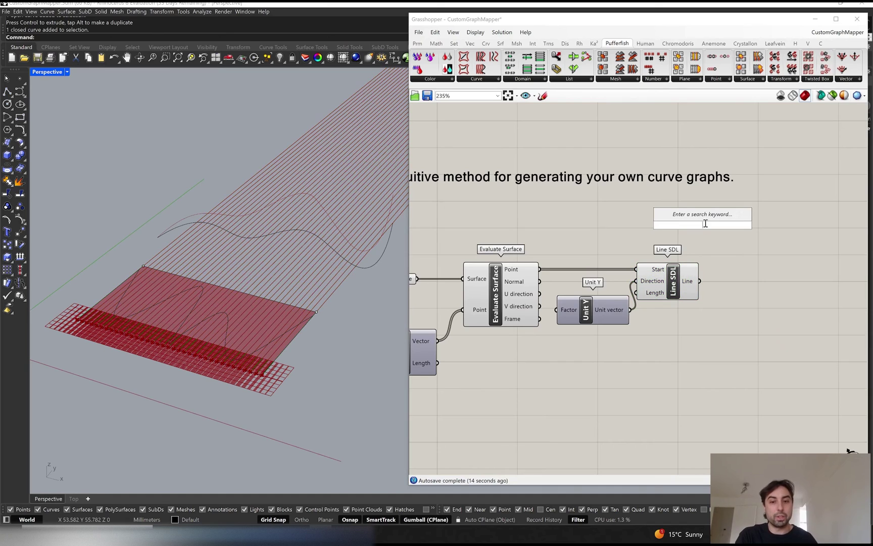
{"action": "type", "text": "c"}
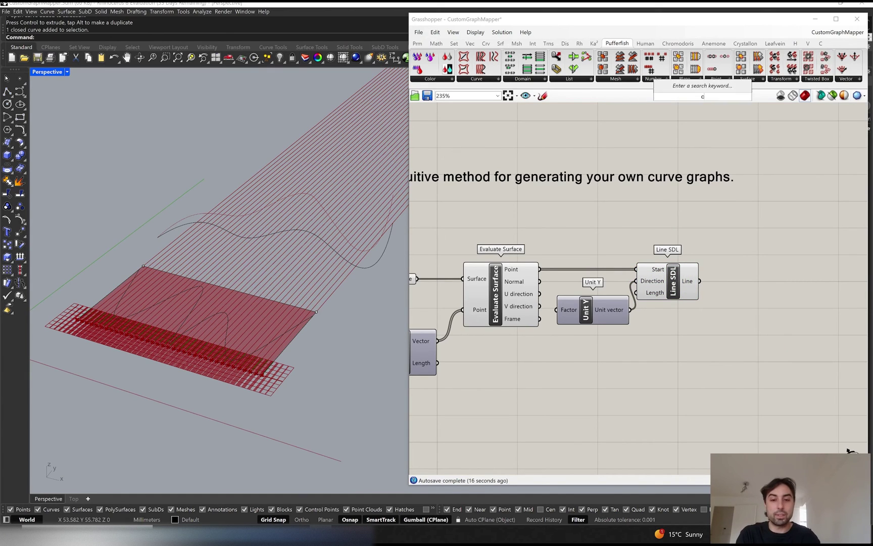
{"action": "type", "text": "urve line"}
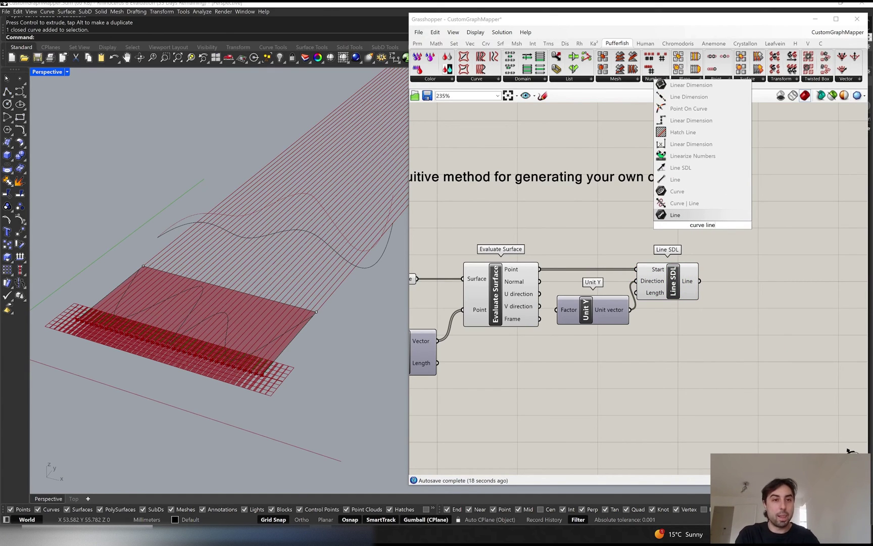
{"action": "left_click", "coordinate": [685, 203]}
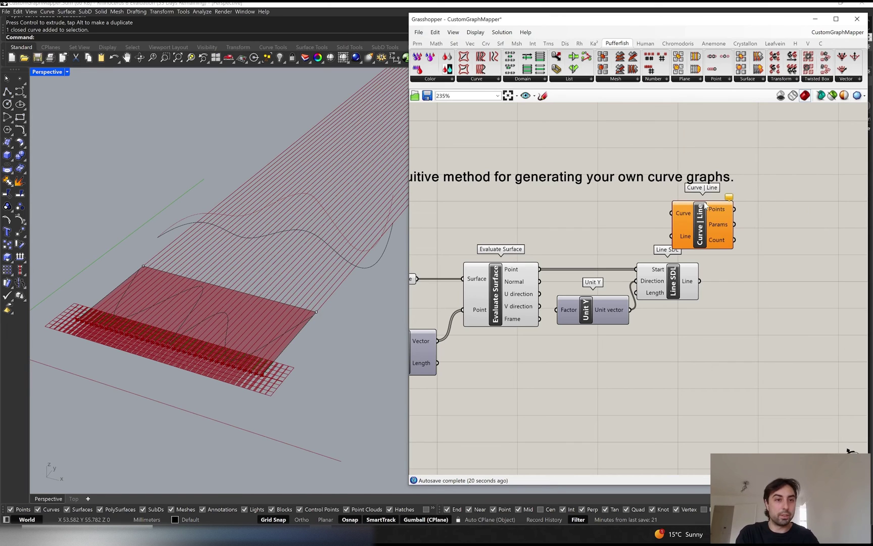
Feed the hand-drawn curve and Line SDL's lines into Curve | Line, then select upstream components
{"action": "scroll", "coordinate": [645, 236], "scroll_direction": "down", "scroll_amount": 2}
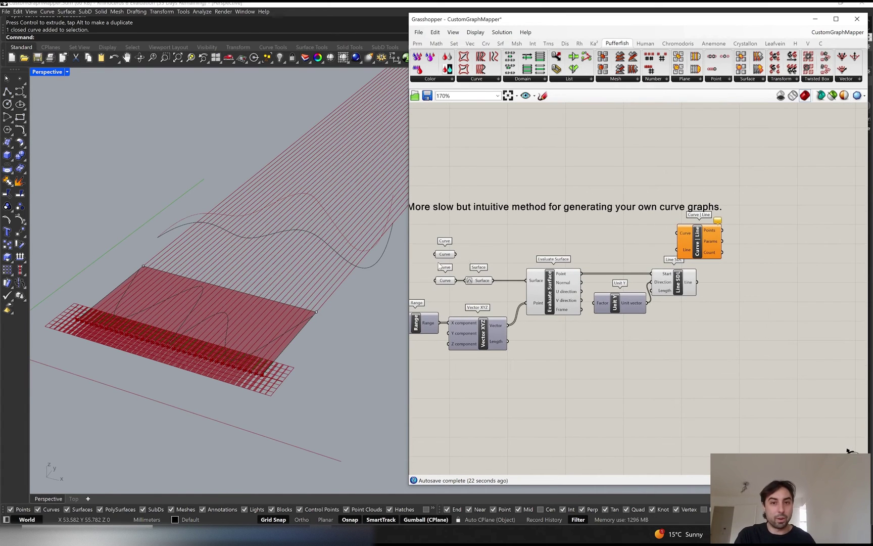
{"action": "left_click_drag", "start_coordinate": [452, 256], "coordinate": [677, 233]}
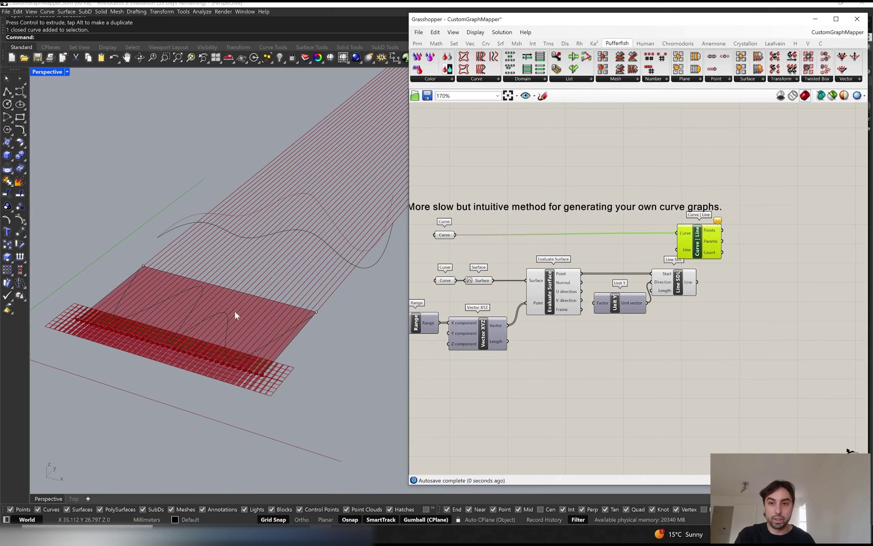
{"action": "left_click", "coordinate": [454, 238]}
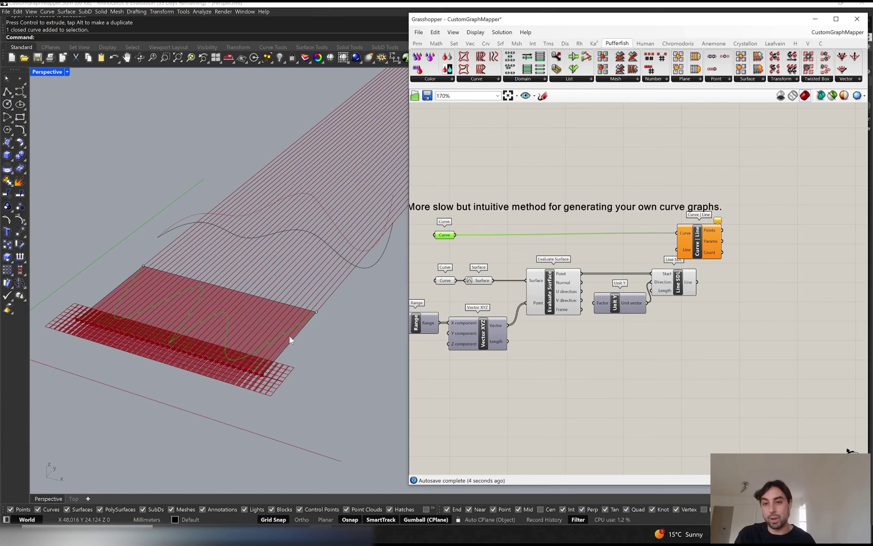
{"action": "left_click_drag", "start_coordinate": [697, 252], "coordinate": [735, 250]}
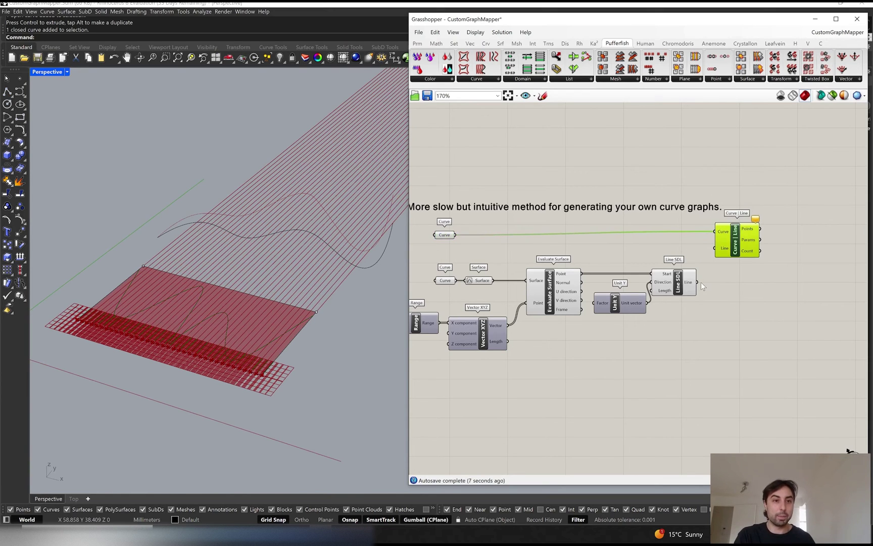
{"action": "left_click_drag", "start_coordinate": [697, 281], "coordinate": [727, 248]}
{"action": "left_click_drag", "start_coordinate": [692, 221], "coordinate": [429, 356]}
{"action": "right_click", "coordinate": [548, 241]}
Turn off the upstream components' preview and lower the step count to thin the curve points
{"action": "left_click", "coordinate": [562, 255]}
{"action": "left_click", "coordinate": [615, 244]}
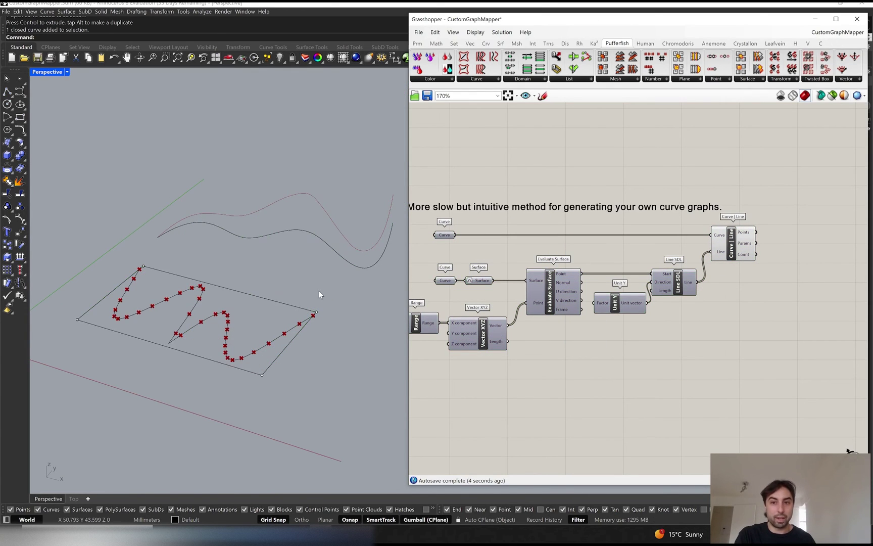
{"action": "right_click_drag", "start_coordinate": [256, 311], "coordinate": [281, 311]}
{"action": "scroll", "coordinate": [265, 335], "scroll_direction": "up", "scroll_amount": 2}
{"action": "right_click_drag", "start_coordinate": [528, 248], "coordinate": [660, 237]}
{"action": "mouse_move", "coordinate": [491, 316]}
{"action": "left_mouse_down"}
{"action": "mouse_move", "coordinate": [480, 317]}
{"action": "mouse_move", "coordinate": [499, 318]}
{"action": "left_mouse_up"}
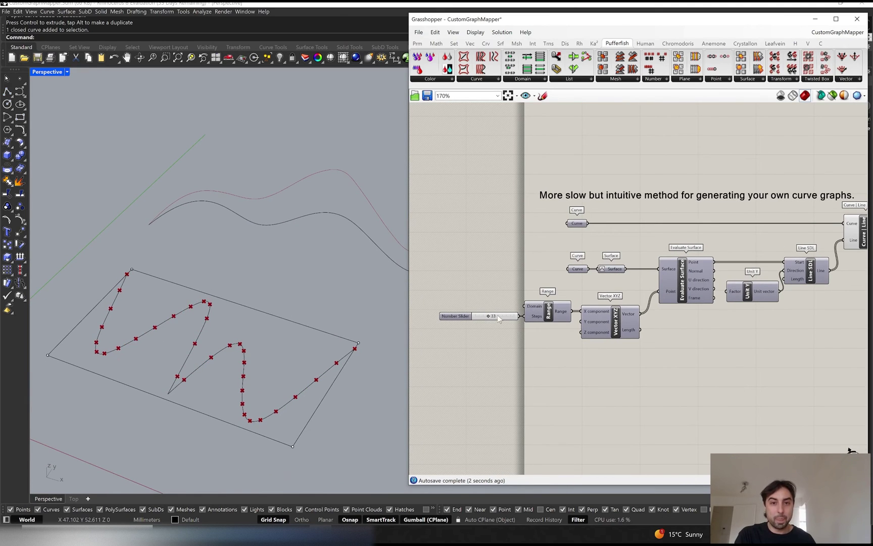
{"action": "scroll", "coordinate": [508, 287], "scroll_direction": "down", "scroll_amount": 2}
Add a Deconstruct point component fed by the Curve | Line intersection points
{"action": "right_click_drag", "start_coordinate": [770, 237], "coordinate": [719, 241]}
{"action": "scroll", "coordinate": [719, 240], "scroll_direction": "up", "scroll_amount": 1}
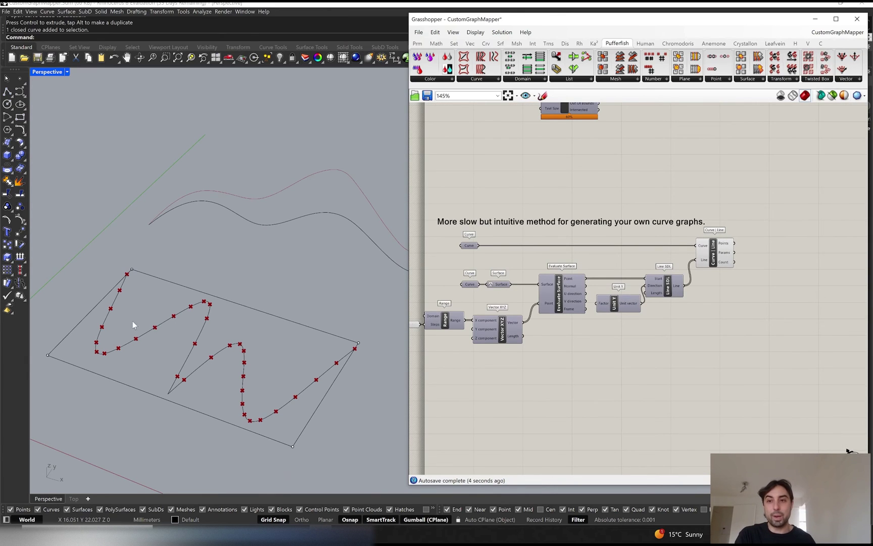
{"action": "scroll", "coordinate": [742, 248], "scroll_direction": "up", "scroll_amount": 1}
{"action": "mouse_move", "coordinate": [726, 243]}
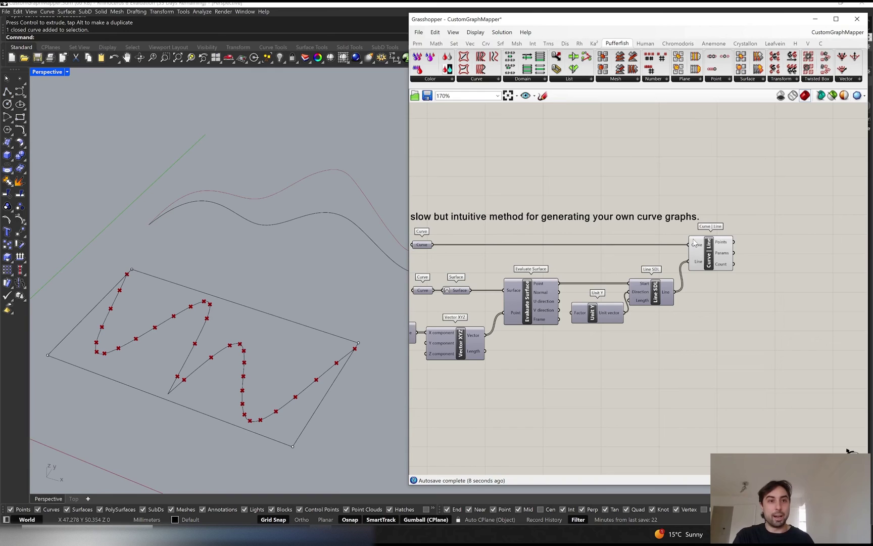
{"action": "double_click", "coordinate": [779, 243]}
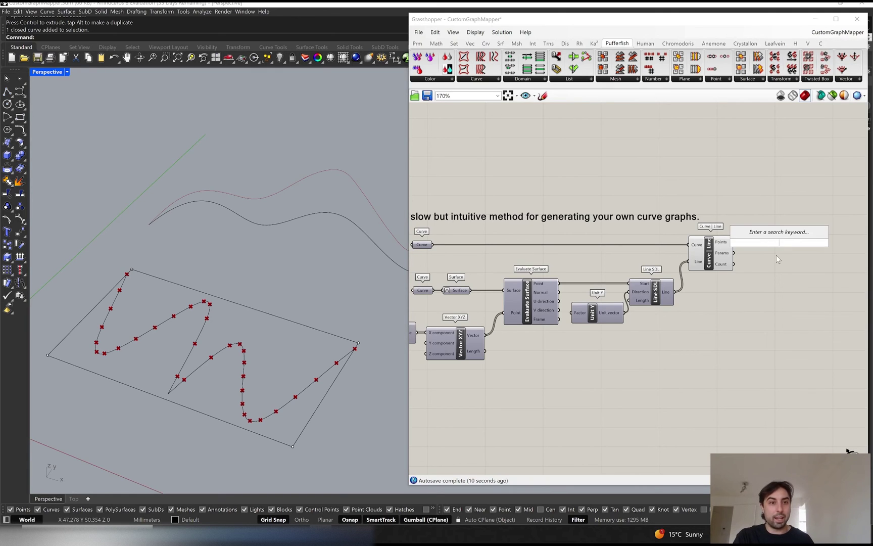
{"action": "type", "text": "dec"}
{"action": "left_click", "coordinate": [764, 237]}
{"action": "left_click_drag", "start_coordinate": [735, 242], "coordinate": [752, 243]}
{"action": "left_click_drag", "start_coordinate": [780, 246], "coordinate": [773, 245]}
{"action": "right_click_drag", "start_coordinate": [792, 247], "coordinate": [705, 247]}
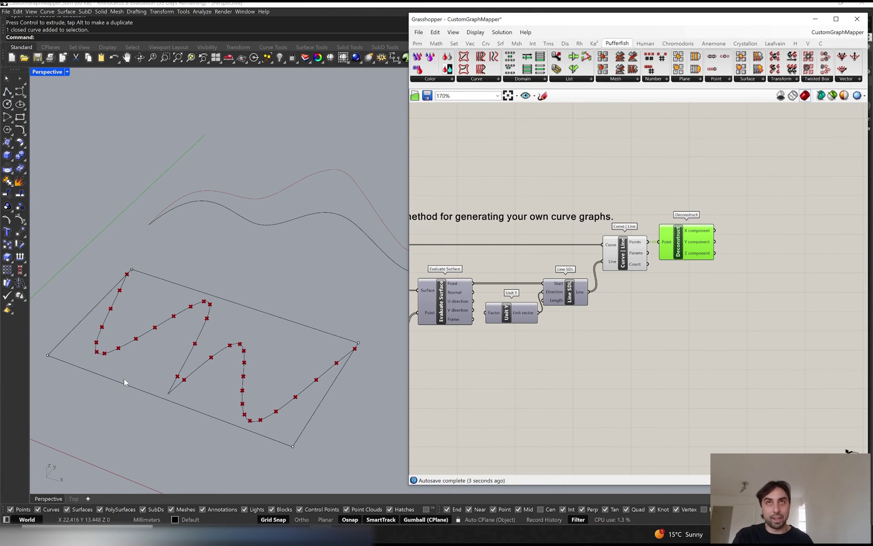
Inspect Range, Vector XYZ and Evaluate Surface with preview limited to selected components
{"action": "scroll", "coordinate": [539, 273], "scroll_direction": "down", "scroll_amount": 2}
{"action": "right_click_drag", "start_coordinate": [540, 273], "coordinate": [661, 269]}
{"action": "left_click", "coordinate": [471, 322]}
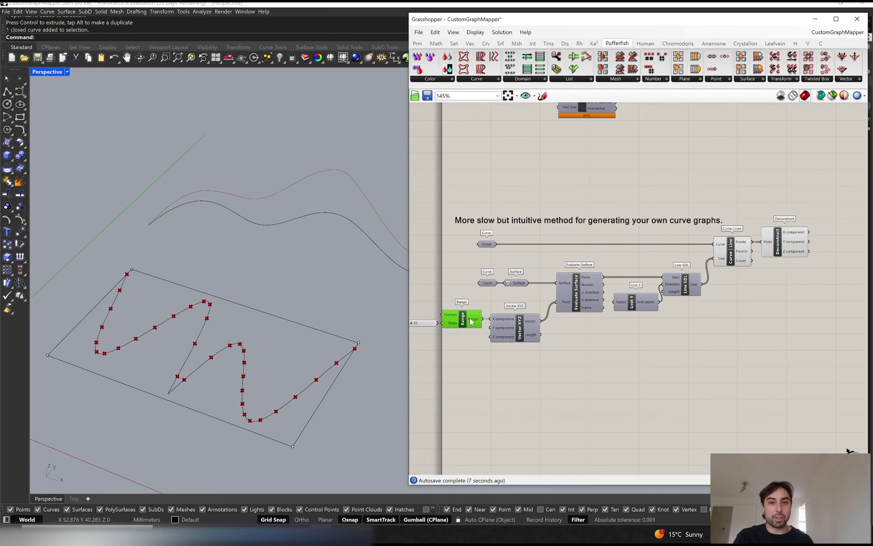
{"action": "left_click", "coordinate": [502, 337]}
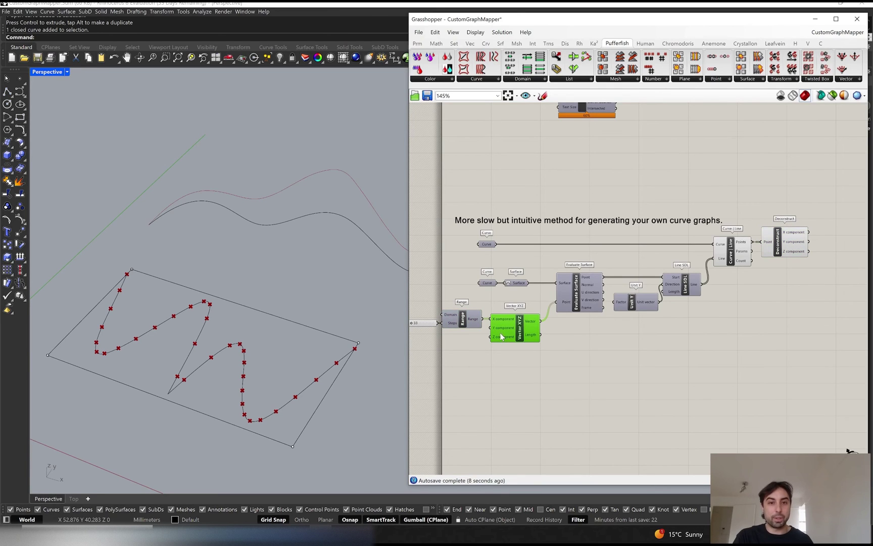
{"action": "left_click", "coordinate": [832, 95]}
{"action": "left_click", "coordinate": [584, 289]}
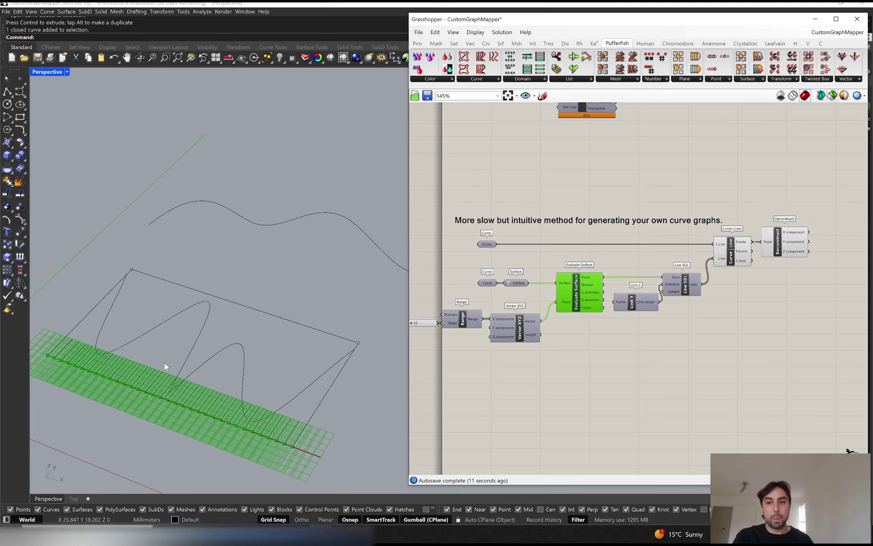
Add a Quick Graph fed by Deconstruct's Y component
{"action": "right_click_drag", "start_coordinate": [823, 249], "coordinate": [709, 253]}
{"action": "scroll", "coordinate": [710, 249], "scroll_direction": "up", "scroll_amount": 1}
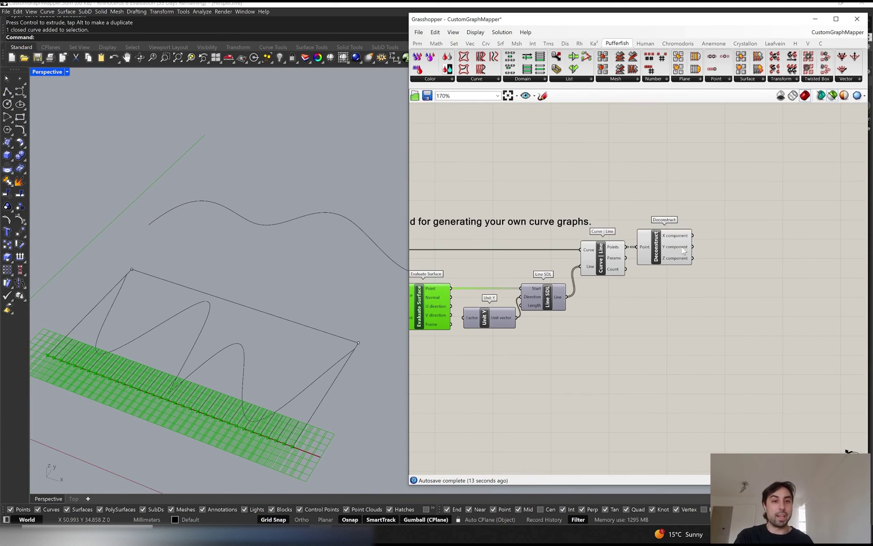
{"action": "left_click", "coordinate": [671, 247]}
{"action": "double_click", "coordinate": [743, 231]}
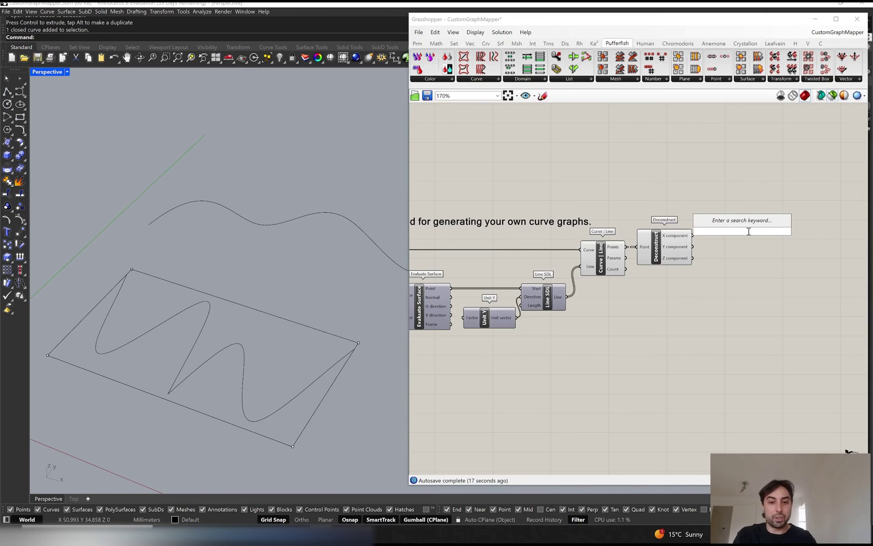
{"action": "type", "text": "quick"}
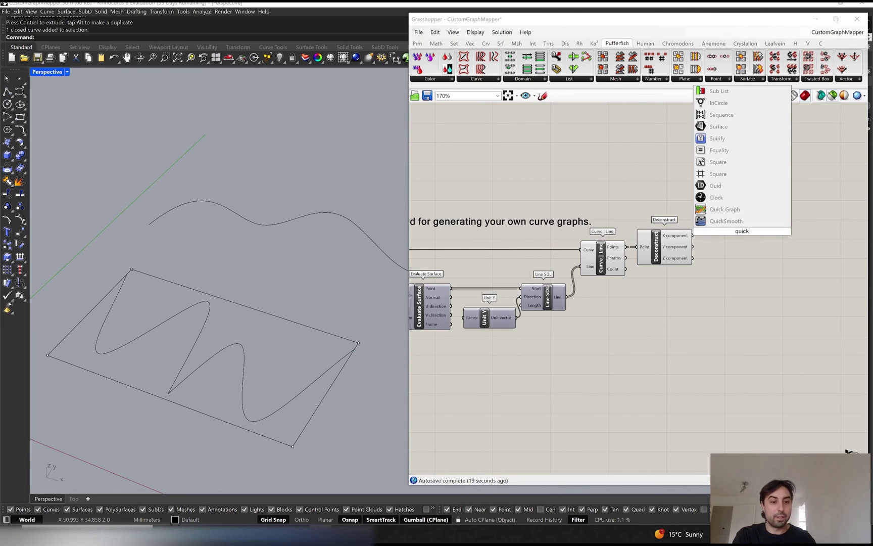
{"action": "key", "text": "Up"}
{"action": "key", "text": "Return"}
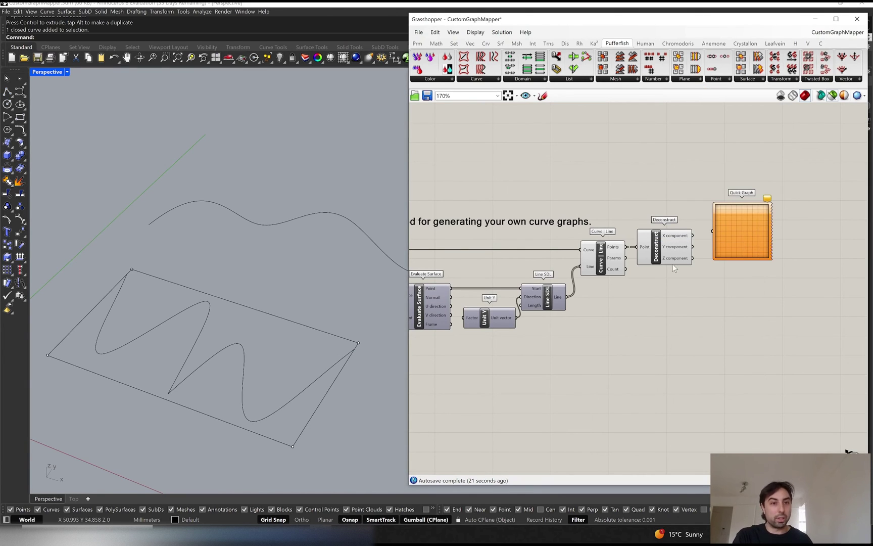
{"action": "left_click_drag", "start_coordinate": [693, 247], "coordinate": [740, 247]}
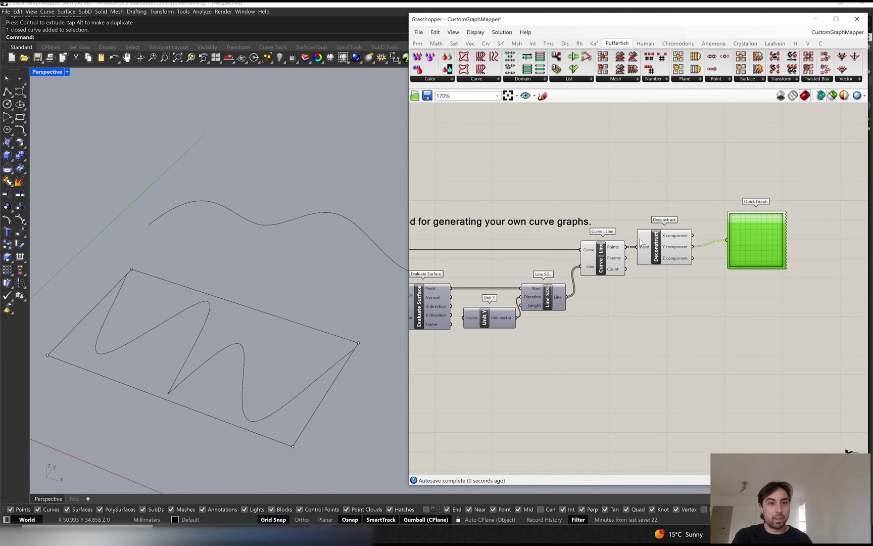
Flatten Deconstruct's Point input so the Quick Graph plots the 34-value zigzag wave
{"action": "right_click", "coordinate": [644, 247]}
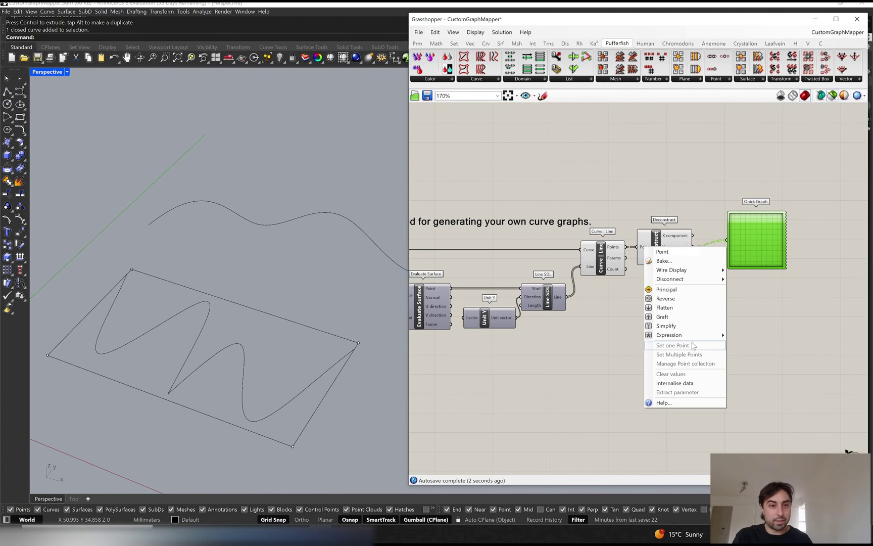
{"action": "left_click", "coordinate": [682, 307]}
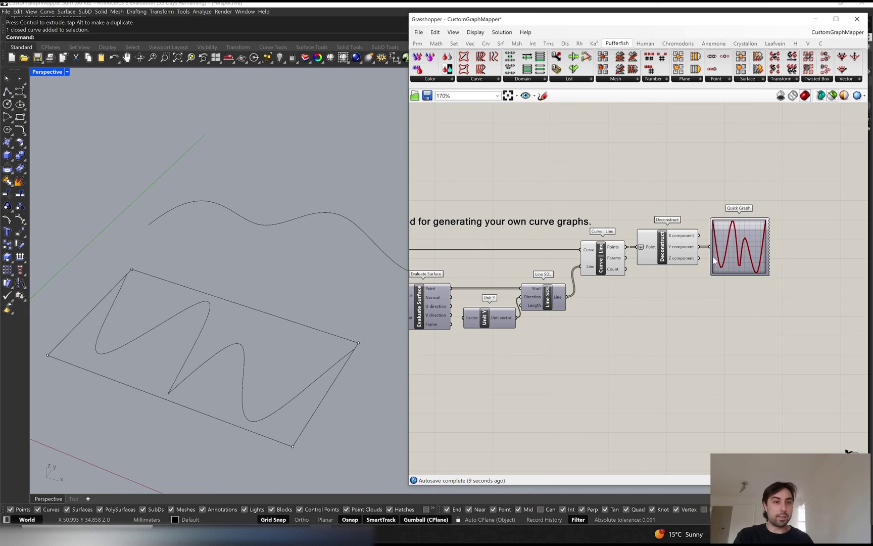
{"action": "scroll", "coordinate": [757, 246], "scroll_direction": "up", "scroll_amount": 3}
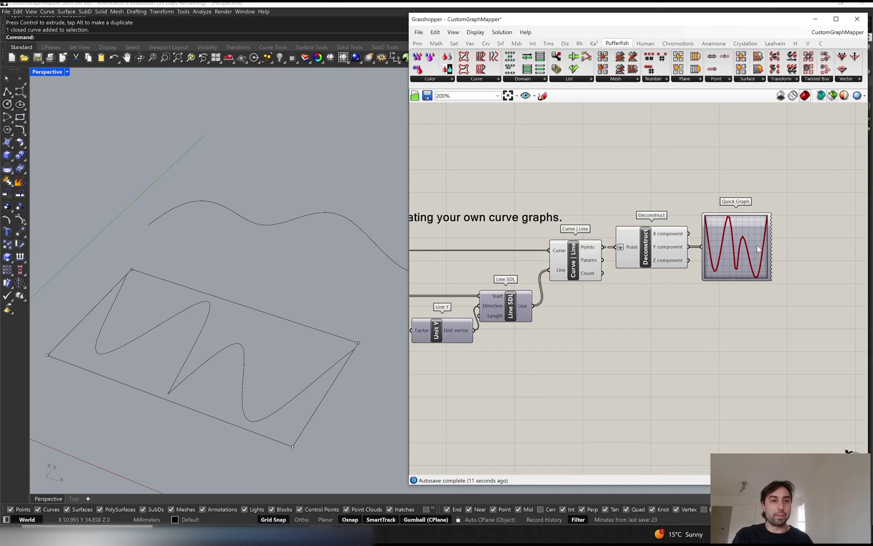
{"action": "scroll", "coordinate": [748, 249], "scroll_direction": "down", "scroll_amount": 3}
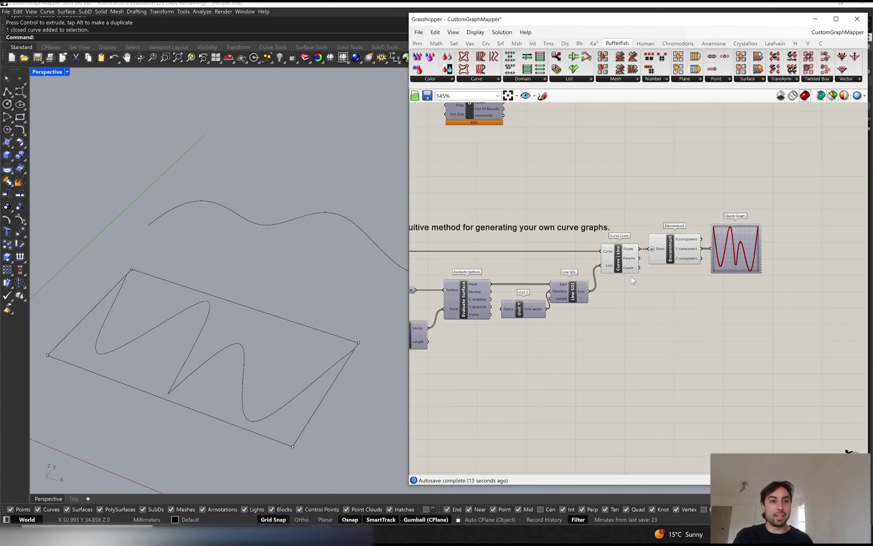
{"action": "mouse_move", "coordinate": [734, 252]}
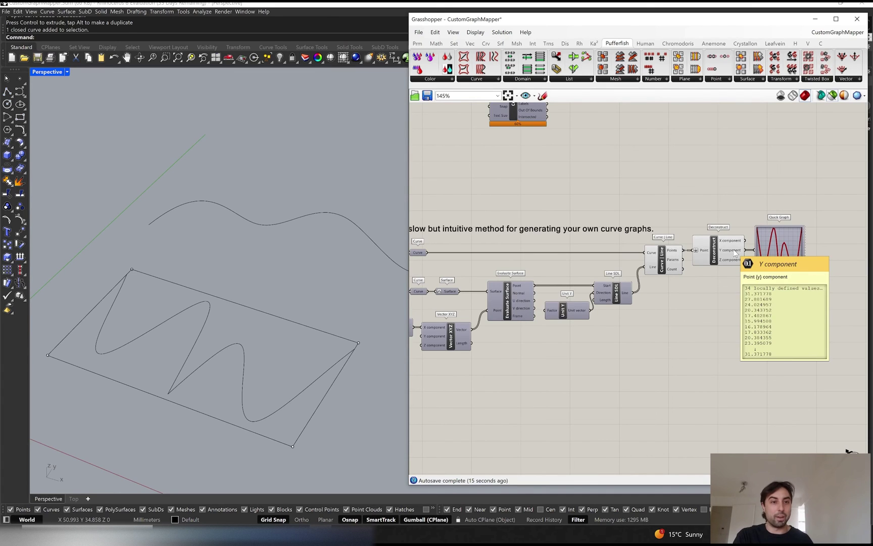
{"action": "scroll", "coordinate": [735, 252], "scroll_direction": "up", "scroll_amount": 2}
{"action": "right_click_drag", "start_coordinate": [735, 253], "coordinate": [613, 215]}
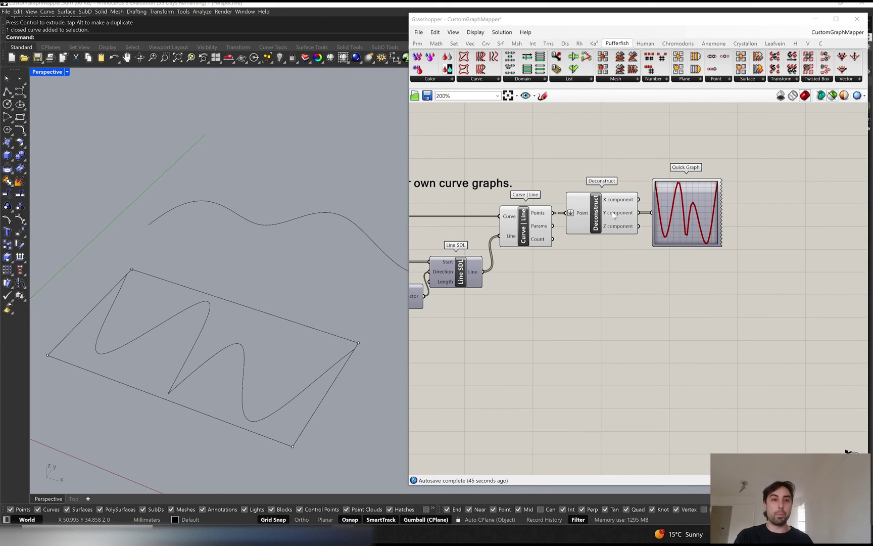
Add a Panel below Quick Graph that lists Deconstruct's Y values
{"action": "double_click", "coordinate": [659, 277]}
{"action": "type", "text": "panel"}
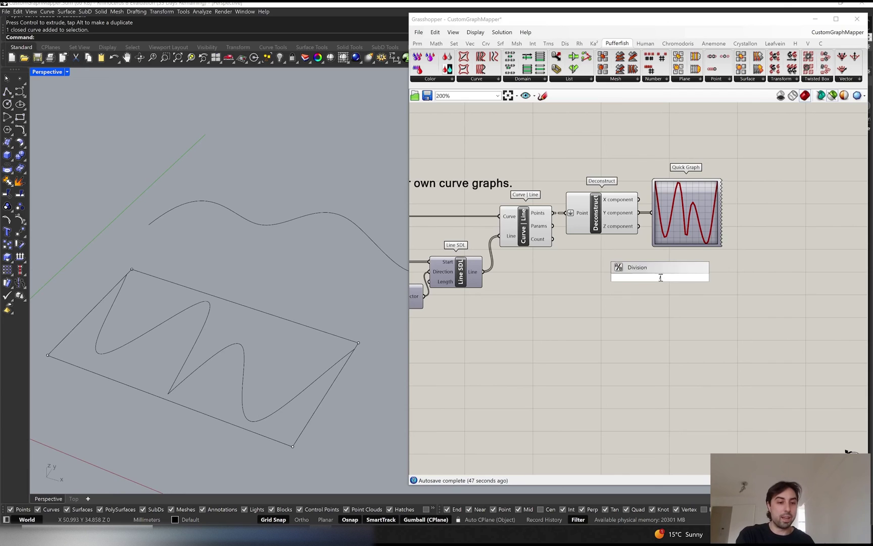
{"action": "key", "text": "Return"}
{"action": "left_click_drag", "start_coordinate": [630, 248], "coordinate": [623, 277]}
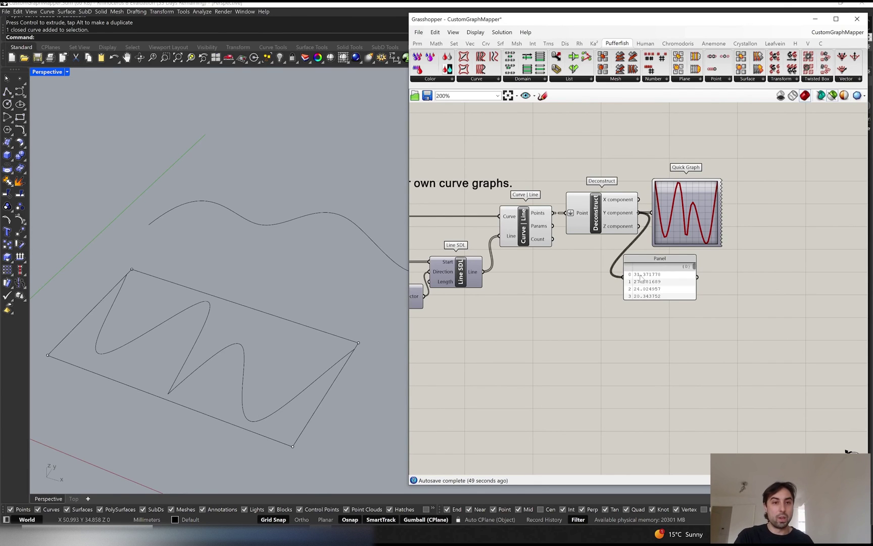
{"action": "scroll", "coordinate": [630, 210], "scroll_direction": "up", "scroll_amount": 2}
{"action": "left_click", "coordinate": [662, 207]}
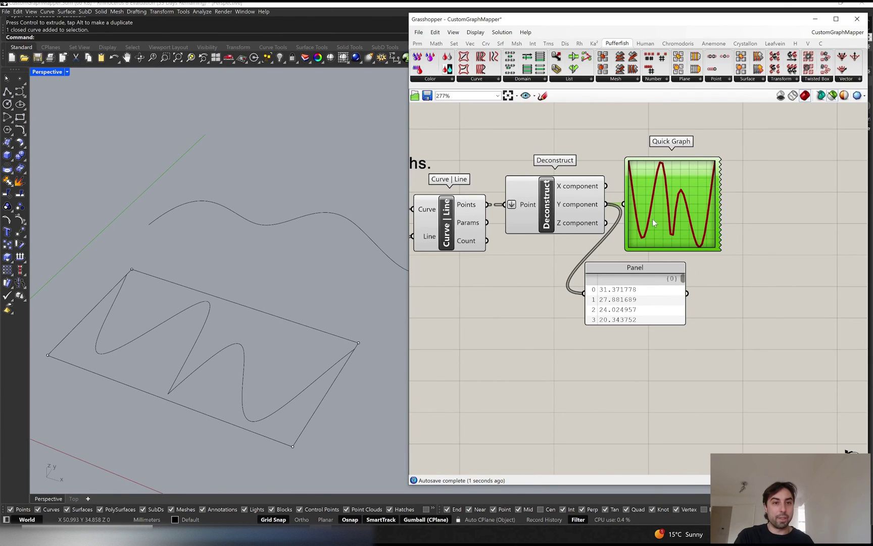
{"action": "scroll", "coordinate": [698, 203], "scroll_direction": "up", "scroll_amount": 1}
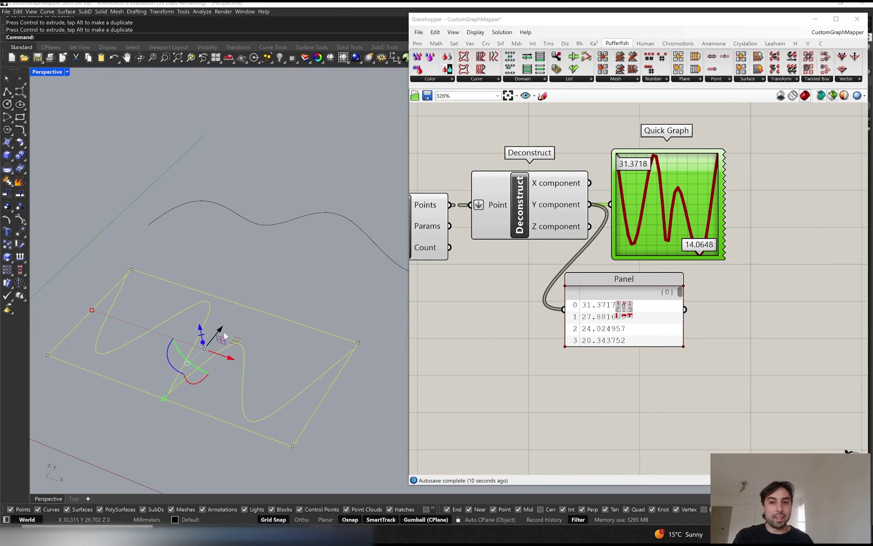
Move the curve and rectangle along Y in Rhino, shifting the values to 27.37–10.06
{"action": "mouse_move", "coordinate": [220, 331]}
{"action": "left_mouse_down"}
{"action": "mouse_move", "coordinate": [203, 350]}
{"action": "mouse_move", "coordinate": [226, 331]}
{"action": "mouse_move", "coordinate": [214, 346]}
{"action": "left_mouse_up"}
{"action": "left_click_drag", "start_coordinate": [209, 313], "coordinate": [182, 335]}
{"action": "scroll", "coordinate": [576, 218], "scroll_direction": "down", "scroll_amount": 1}
{"action": "right_click_drag", "start_coordinate": [580, 218], "coordinate": [688, 226]}
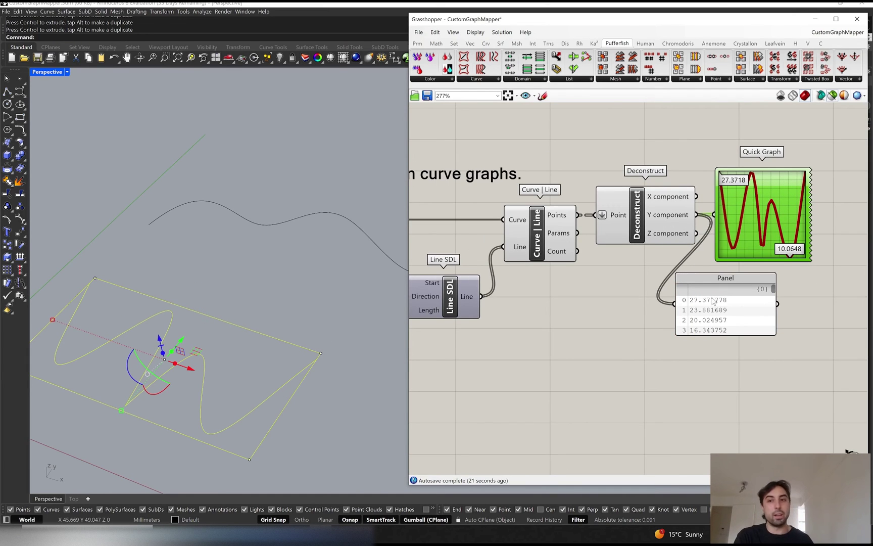
Add a Surface Closest Point component by searching 'surface clo'
{"action": "left_click", "coordinate": [732, 317]}
{"action": "scroll", "coordinate": [664, 303], "scroll_direction": "down", "scroll_amount": 2}
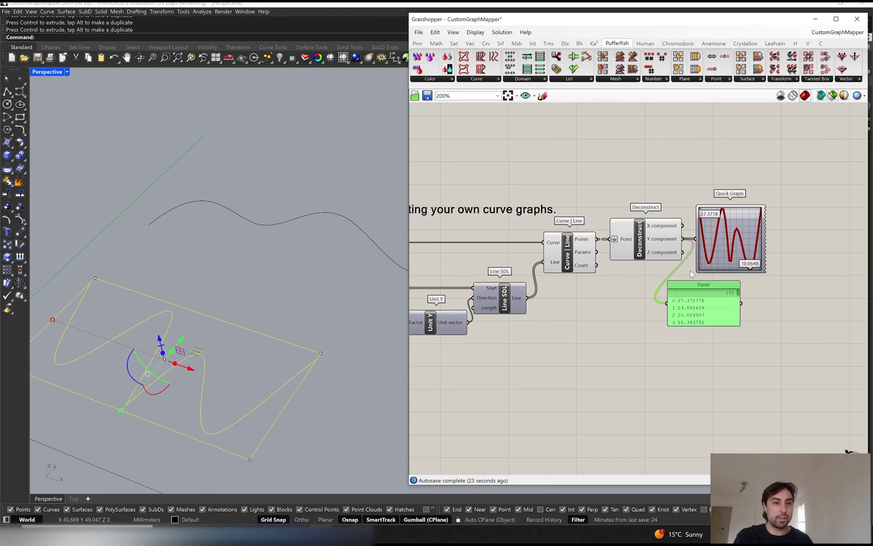
{"action": "double_click", "coordinate": [673, 184]}
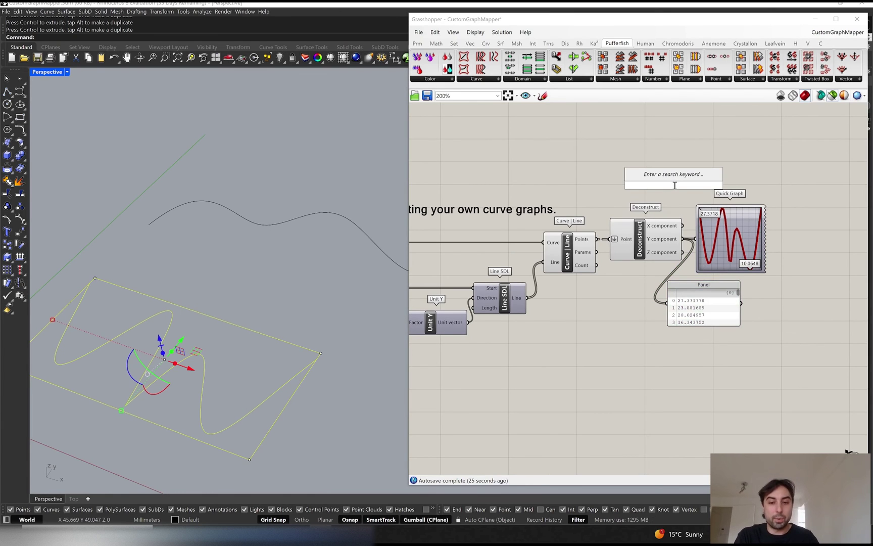
{"action": "type", "text": "surface e"}
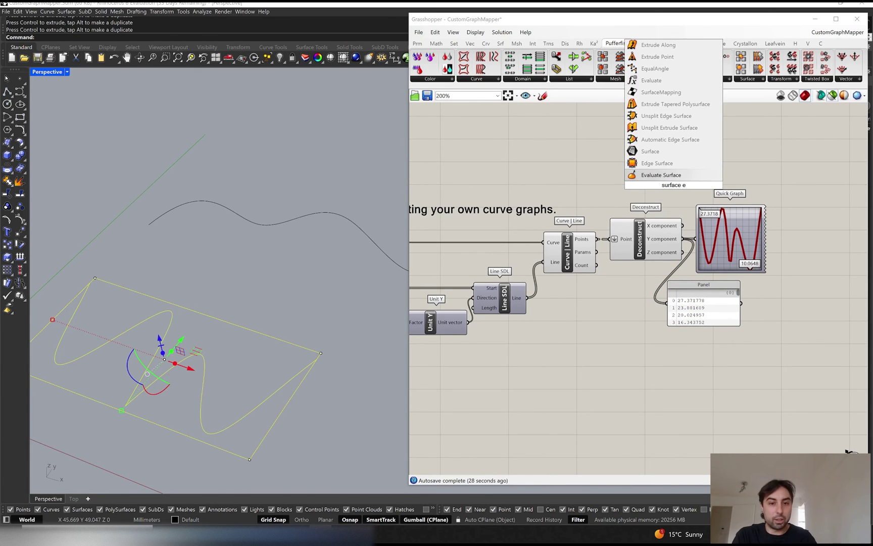
{"action": "key", "text": "BackSpace"}
{"action": "type", "text": "clo"}
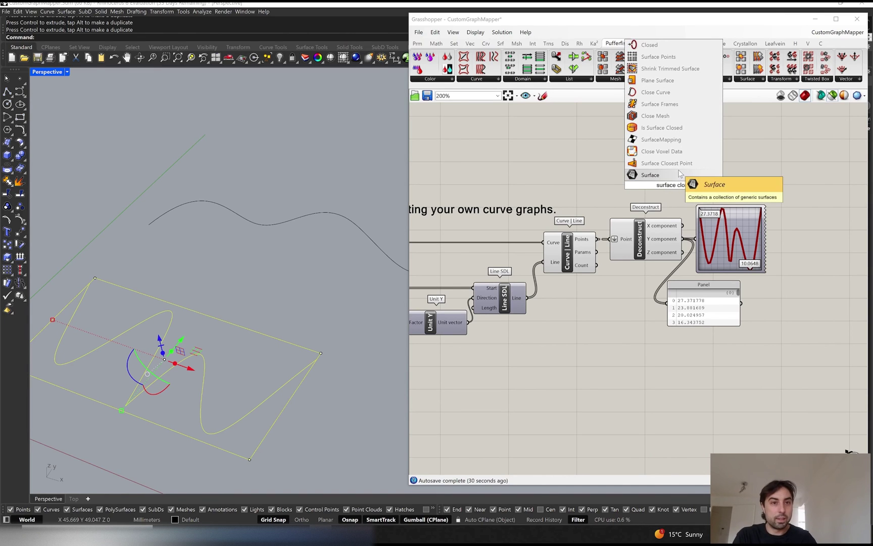
{"action": "left_click", "coordinate": [677, 164]}
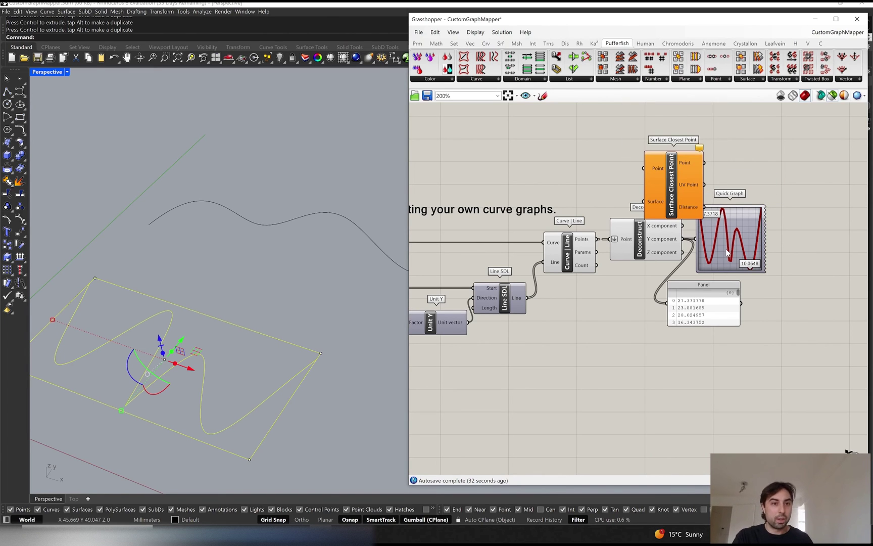
Shift Deconstruct, Quick Graph and Panel right and place Surface Closest Point beside Curve|Line
{"action": "left_click_drag", "start_coordinate": [786, 343], "coordinate": [583, 246]}
{"action": "left_click", "coordinate": [751, 175]}
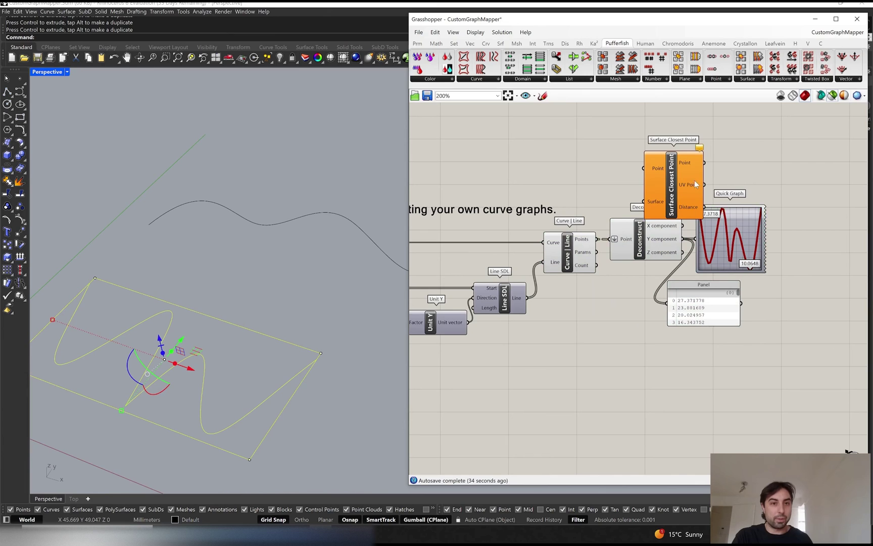
{"action": "left_click_drag", "start_coordinate": [695, 184], "coordinate": [685, 172]}
{"action": "left_click_drag", "start_coordinate": [796, 244], "coordinate": [566, 360]}
{"action": "left_click_drag", "start_coordinate": [576, 255], "coordinate": [619, 282]}
{"action": "left_click", "coordinate": [724, 179]}
{"action": "right_click_drag", "start_coordinate": [754, 200], "coordinate": [629, 215]}
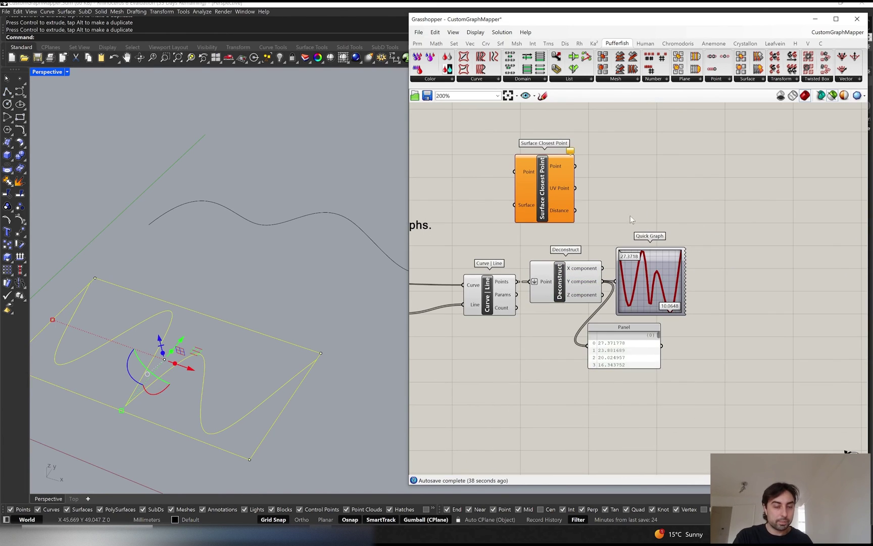
{"action": "left_click_drag", "start_coordinate": [729, 282], "coordinate": [578, 372]}
{"action": "left_click_drag", "start_coordinate": [570, 284], "coordinate": [692, 268]}
{"action": "right_click_drag", "start_coordinate": [512, 219], "coordinate": [656, 197]}
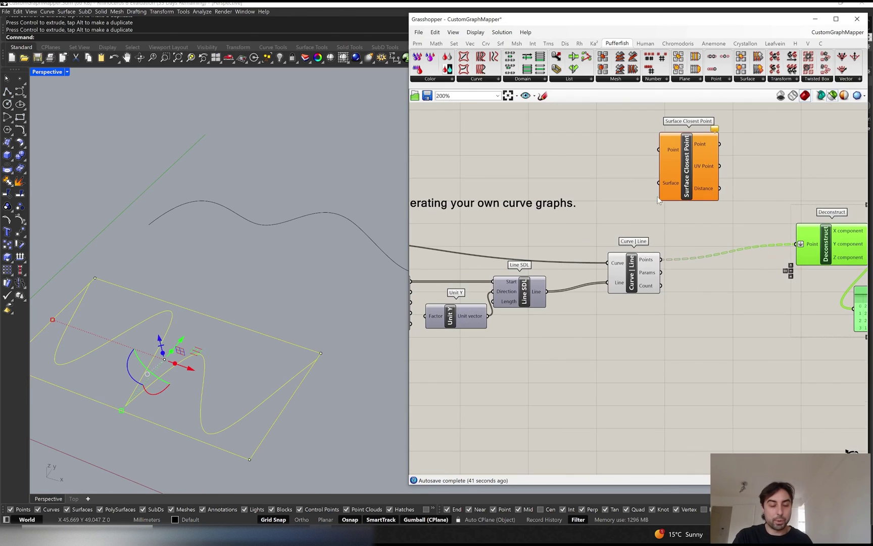
{"action": "left_click_drag", "start_coordinate": [689, 176], "coordinate": [714, 227]}
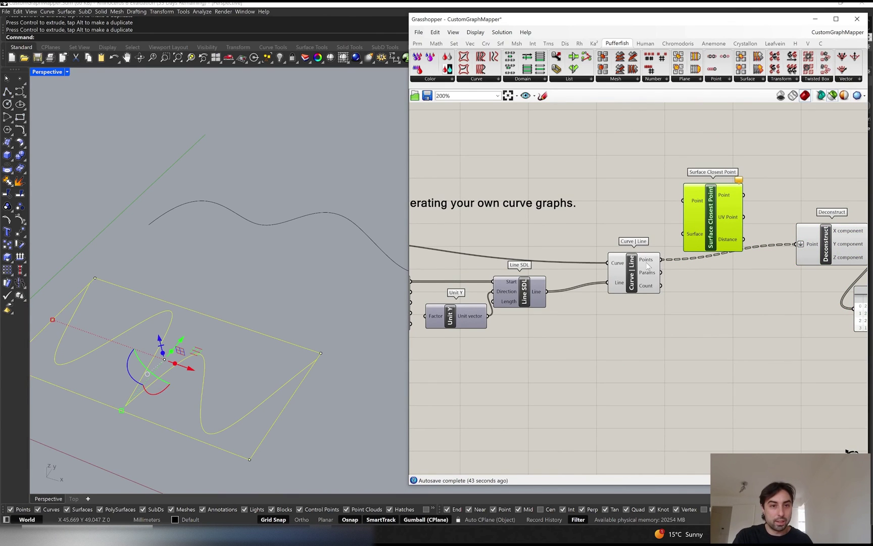
Graft Curve|Line's Points and wire them and the rectangle surface into Surface Closest Point
{"action": "right_click", "coordinate": [646, 260]}
{"action": "left_click", "coordinate": [665, 315]}
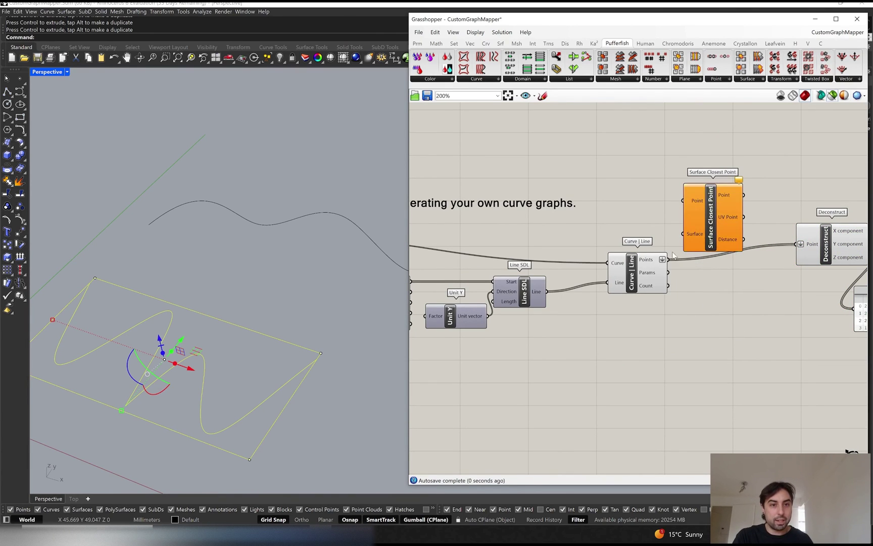
{"action": "left_click_drag", "start_coordinate": [667, 259], "coordinate": [713, 239]}
{"action": "right_click_drag", "start_coordinate": [555, 245], "coordinate": [647, 233]}
{"action": "scroll", "coordinate": [647, 234], "scroll_direction": "down", "scroll_amount": 2}
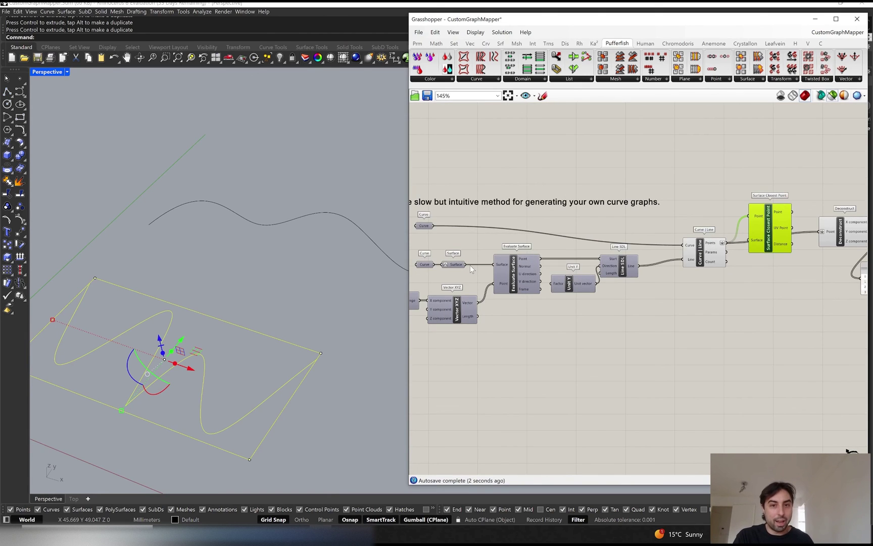
{"action": "left_click_drag", "start_coordinate": [466, 264], "coordinate": [749, 240]}
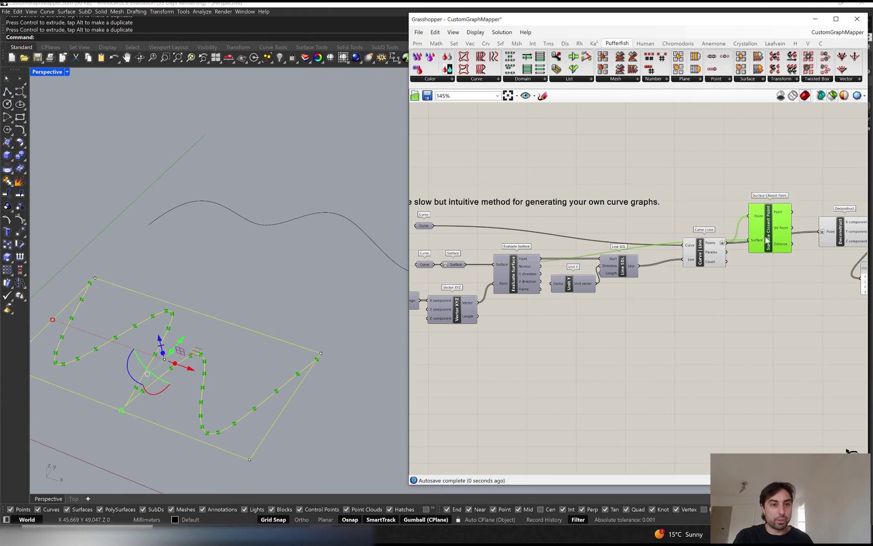
{"action": "scroll", "coordinate": [770, 238], "scroll_direction": "up", "scroll_amount": 2}
Wire UV Point into Deconstruct's Point input so the graph plots 0.0711–0.9361
{"action": "left_click", "coordinate": [783, 286]}
{"action": "right_click_drag", "start_coordinate": [783, 286], "coordinate": [638, 269]}
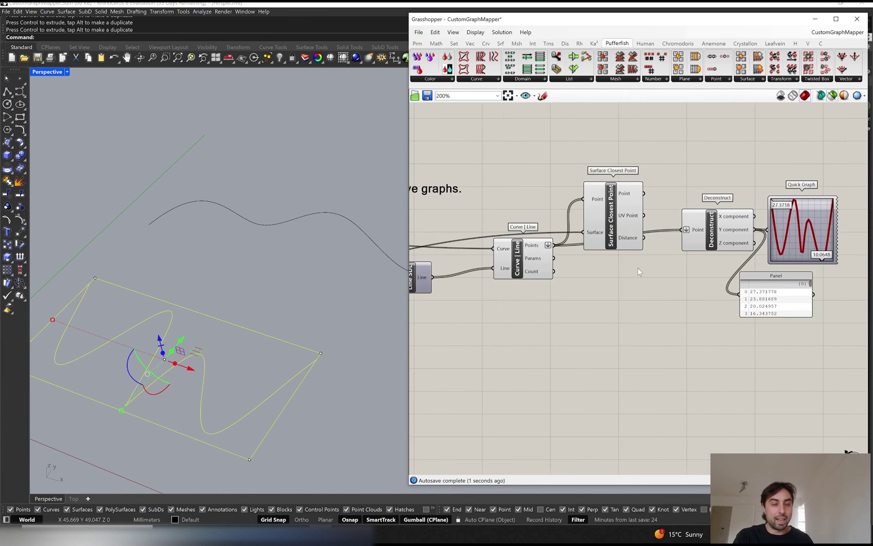
{"action": "scroll", "coordinate": [607, 201], "scroll_direction": "up", "scroll_amount": 2}
{"action": "mouse_move", "coordinate": [607, 201]}
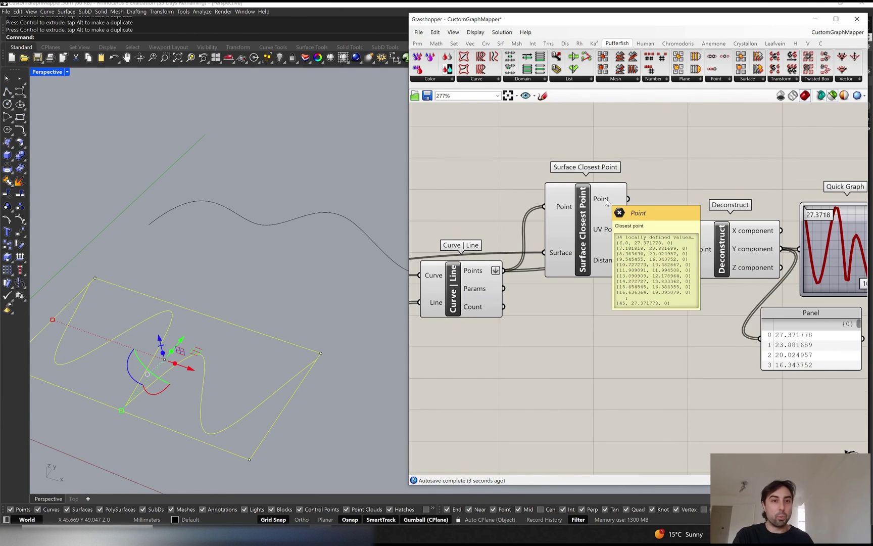
{"action": "left_click", "coordinate": [606, 230]}
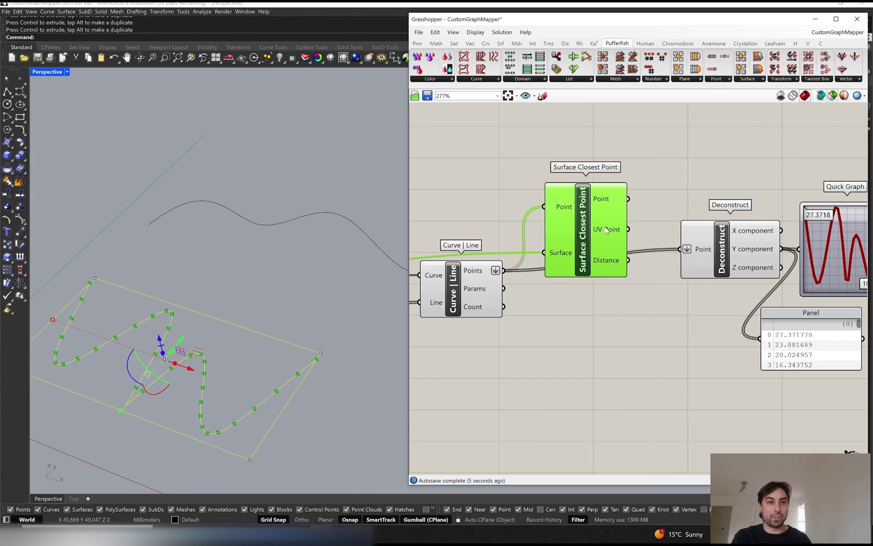
{"action": "right_click_drag", "start_coordinate": [607, 229], "coordinate": [547, 231]}
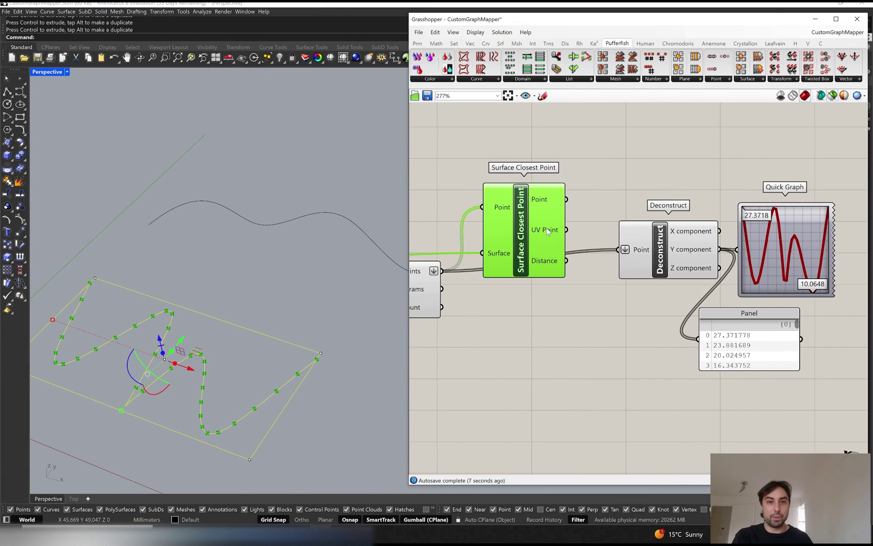
{"action": "left_click_drag", "start_coordinate": [567, 230], "coordinate": [629, 256]}
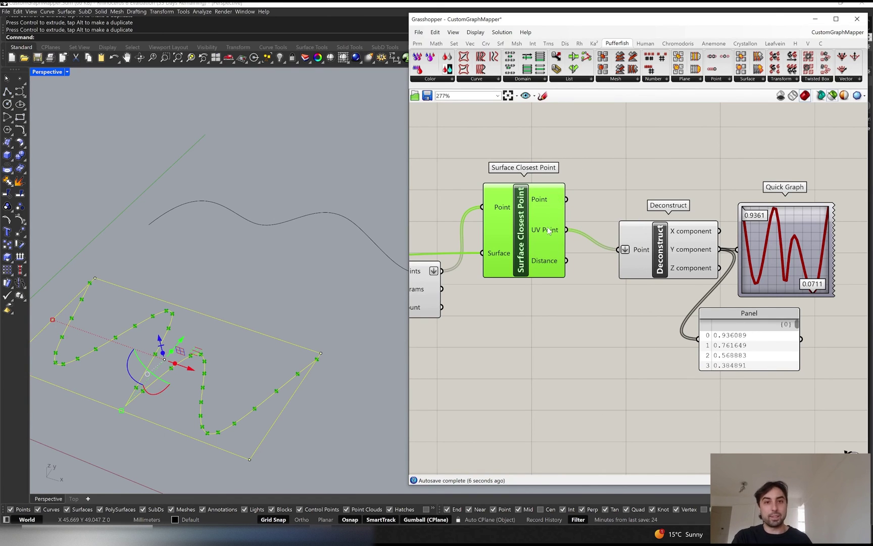
{"action": "mouse_move", "coordinate": [548, 229]}
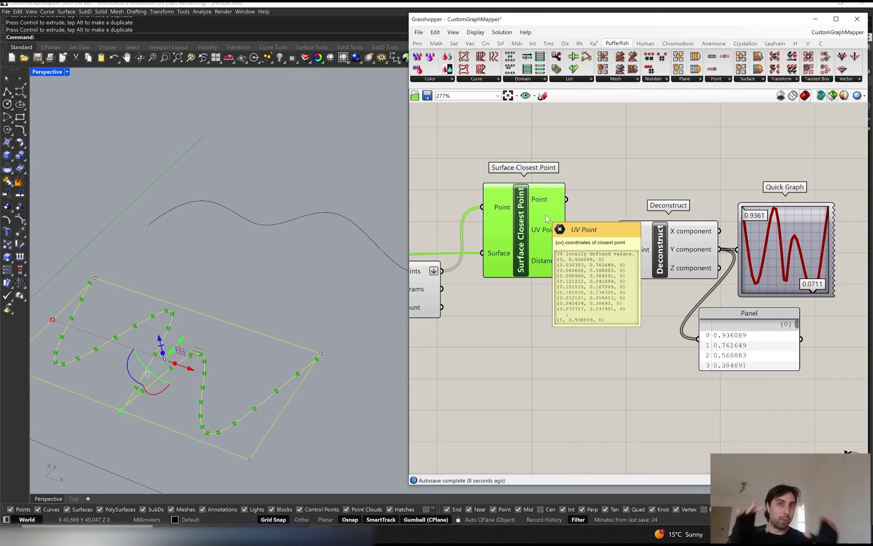
Move Deconstruct up and left, then delete the Panel of values
{"action": "left_click", "coordinate": [708, 188]}
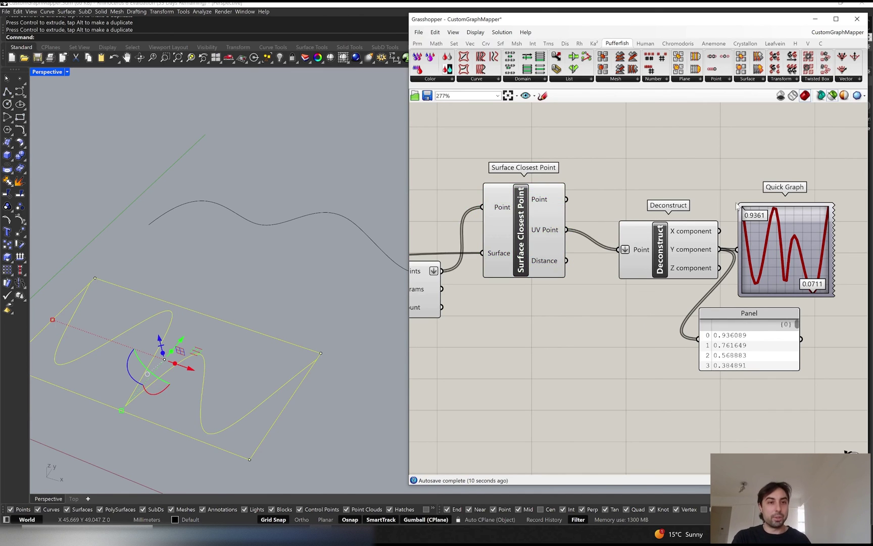
{"action": "right_click_drag", "start_coordinate": [822, 256], "coordinate": [736, 254]}
{"action": "scroll", "coordinate": [732, 277], "scroll_direction": "up", "scroll_amount": 1}
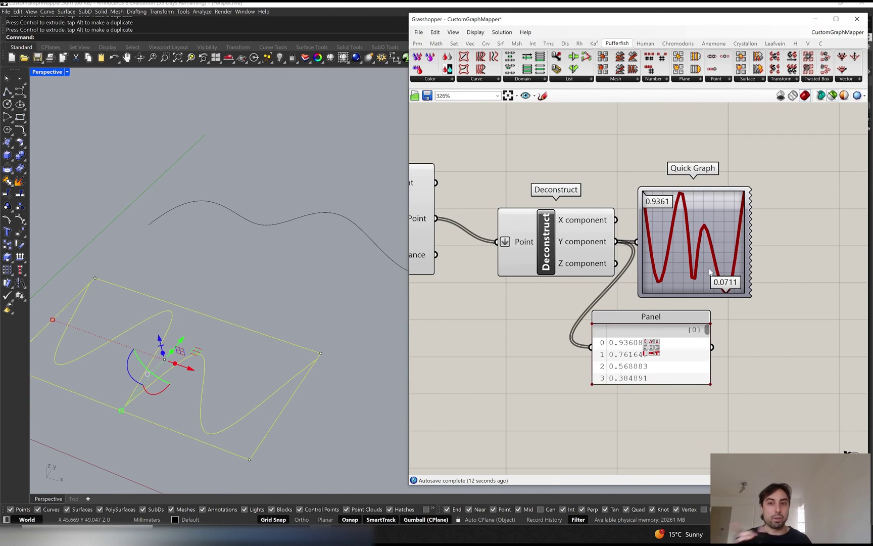
{"action": "left_click", "coordinate": [688, 337]}
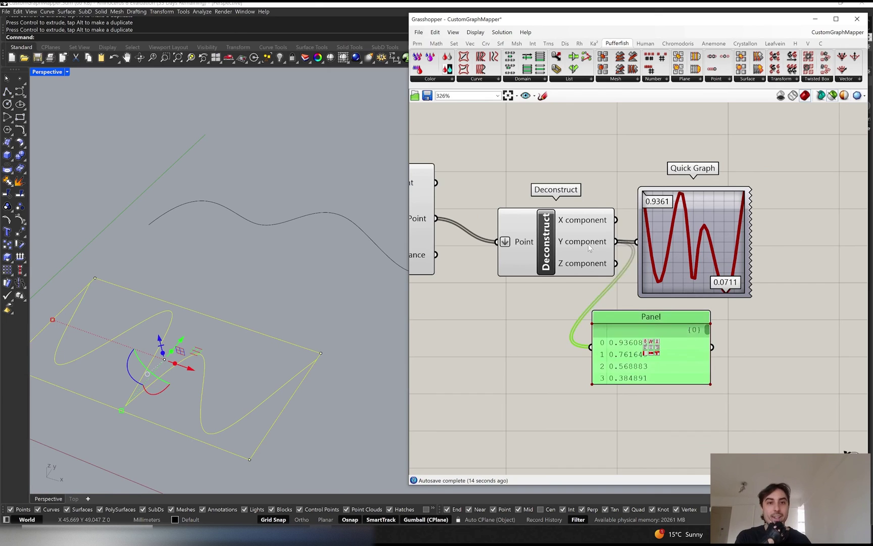
{"action": "left_click_drag", "start_coordinate": [573, 248], "coordinate": [547, 229]}
{"action": "left_click", "coordinate": [615, 202]}
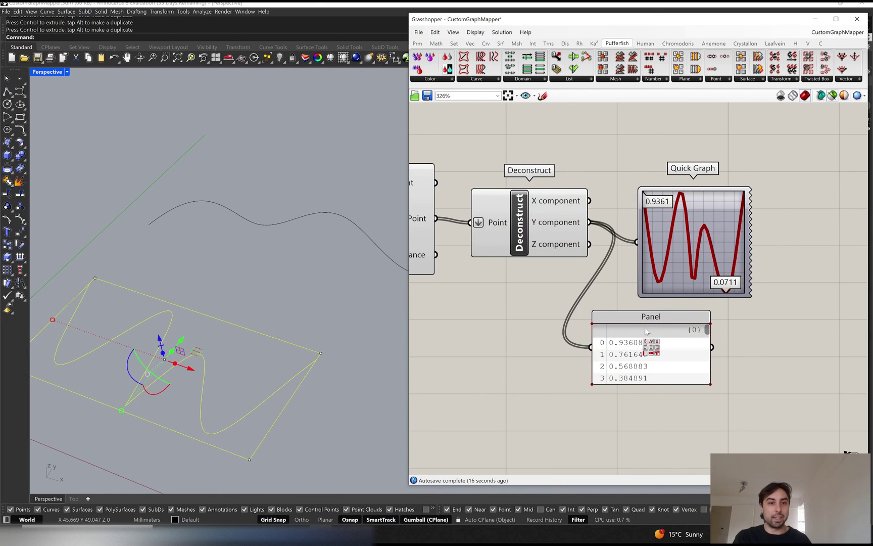
{"action": "mouse_move", "coordinate": [707, 330]}
{"action": "left_mouse_down"}
{"action": "mouse_move", "coordinate": [707, 365]}
{"action": "mouse_move", "coordinate": [707, 346]}
{"action": "left_mouse_up"}
{"action": "left_click", "coordinate": [700, 338]}
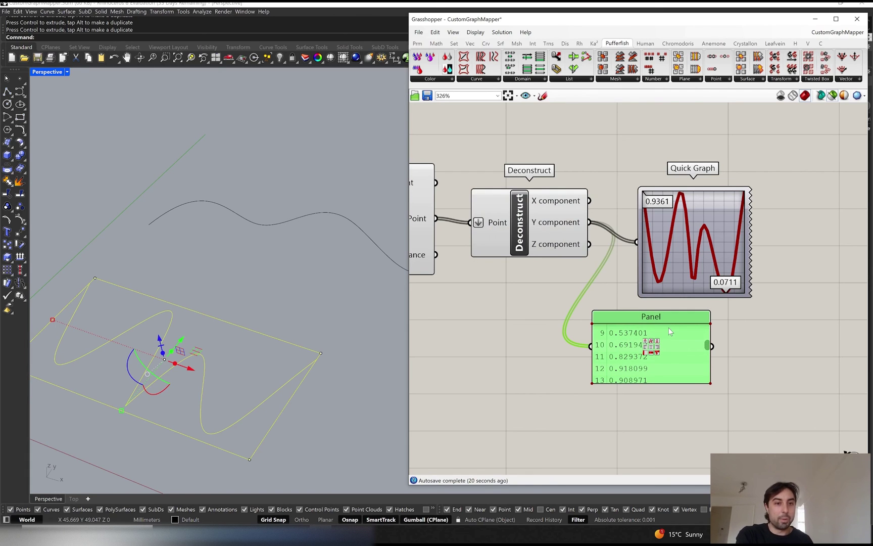
{"action": "key", "text": "Delete"}
Wire Deconstruct's Y output into the upper definition's Remap Numbers
{"action": "left_click_drag", "start_coordinate": [656, 213], "coordinate": [641, 195]}
{"action": "scroll", "coordinate": [642, 195], "scroll_direction": "down", "scroll_amount": 5}
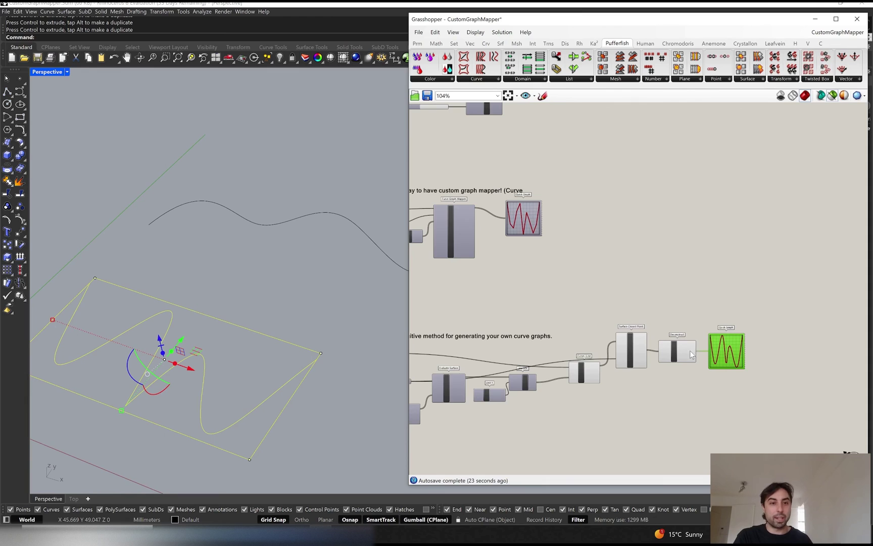
{"action": "scroll", "coordinate": [690, 350], "scroll_direction": "down", "scroll_amount": 1}
{"action": "left_click_drag", "start_coordinate": [695, 351], "coordinate": [540, 151]}
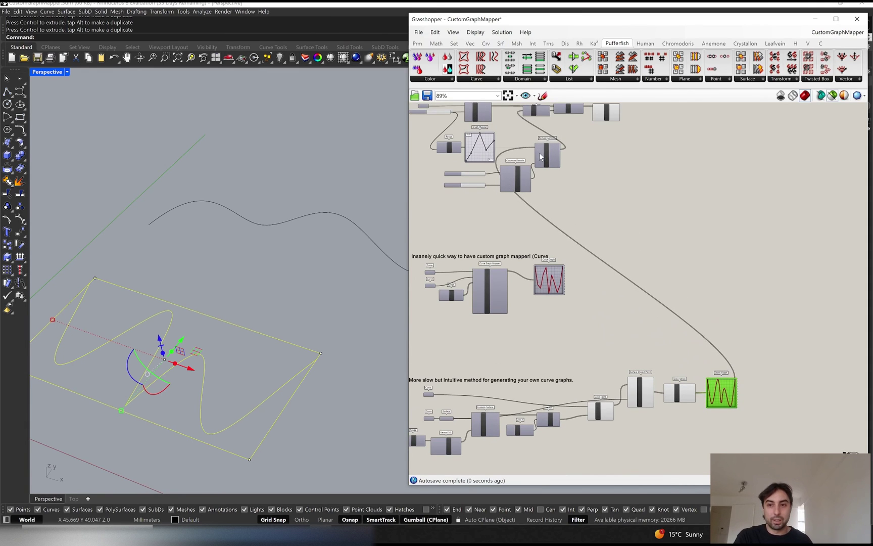
Transfer a slider connection to the lower slider and delete the unneeded number slider
{"action": "right_click_drag", "start_coordinate": [585, 425], "coordinate": [706, 418]}
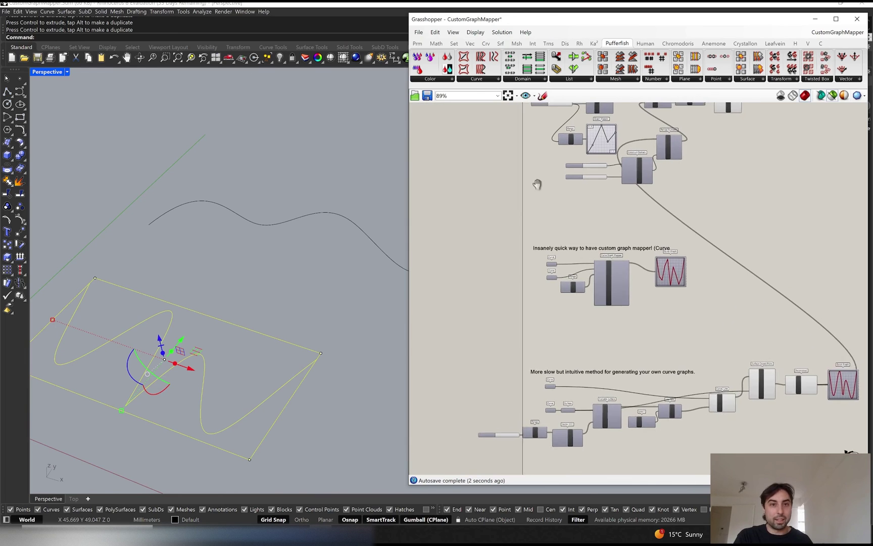
{"action": "right_click_drag", "start_coordinate": [538, 185], "coordinate": [523, 221]}
{"action": "scroll", "coordinate": [569, 131], "scroll_direction": "up", "scroll_amount": 4}
{"action": "left_click_drag", "start_coordinate": [548, 146], "coordinate": [434, 400]}
{"action": "scroll", "coordinate": [512, 364], "scroll_direction": "down", "scroll_amount": 2}
{"action": "scroll", "coordinate": [513, 364], "scroll_direction": "down", "scroll_amount": 2}
{"action": "right_click_drag", "start_coordinate": [632, 291], "coordinate": [630, 335]}
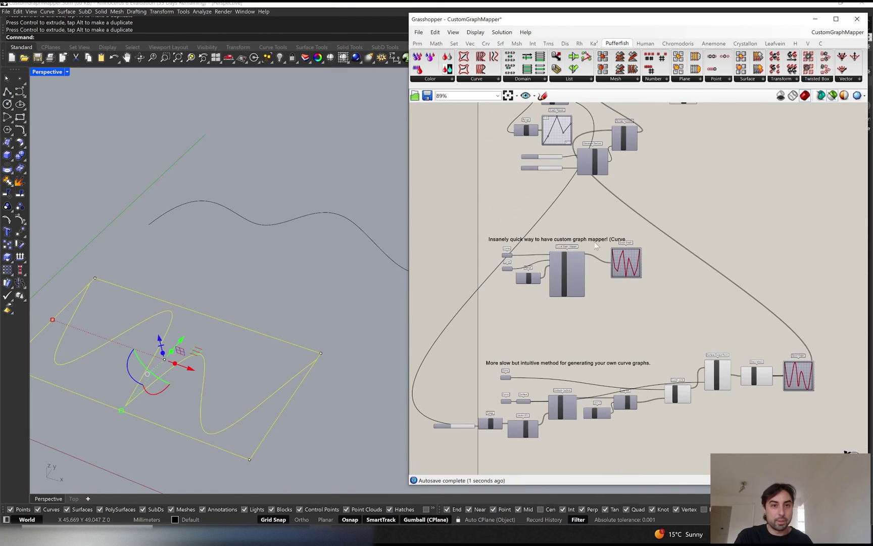
{"action": "key", "text": "Delete"}
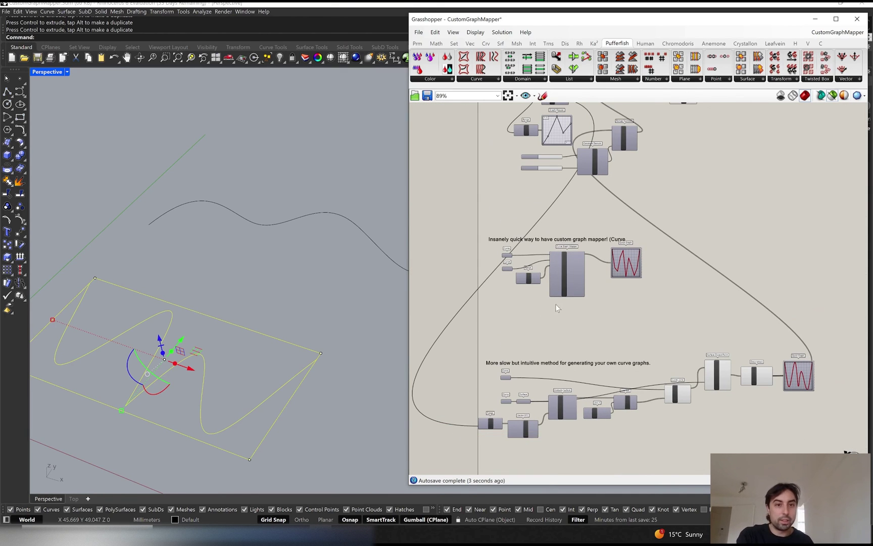
Preview Interpolate's curve, then drag the zigzag curve's control points along Y in Rhino
{"action": "right_click_drag", "start_coordinate": [557, 302], "coordinate": [557, 361]}
{"action": "scroll", "coordinate": [666, 179], "scroll_direction": "up", "scroll_amount": 2}
{"action": "left_click", "coordinate": [687, 144]}
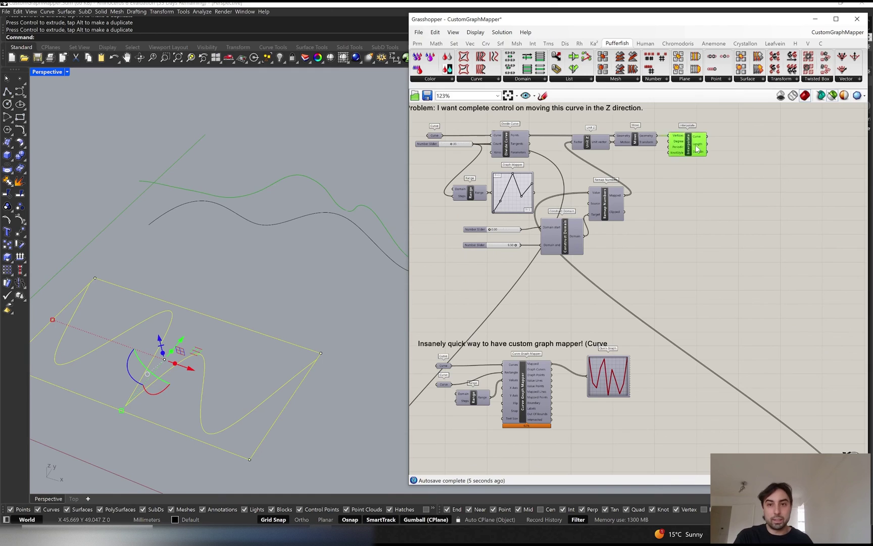
{"action": "right_click_drag", "start_coordinate": [336, 215], "coordinate": [322, 219]}
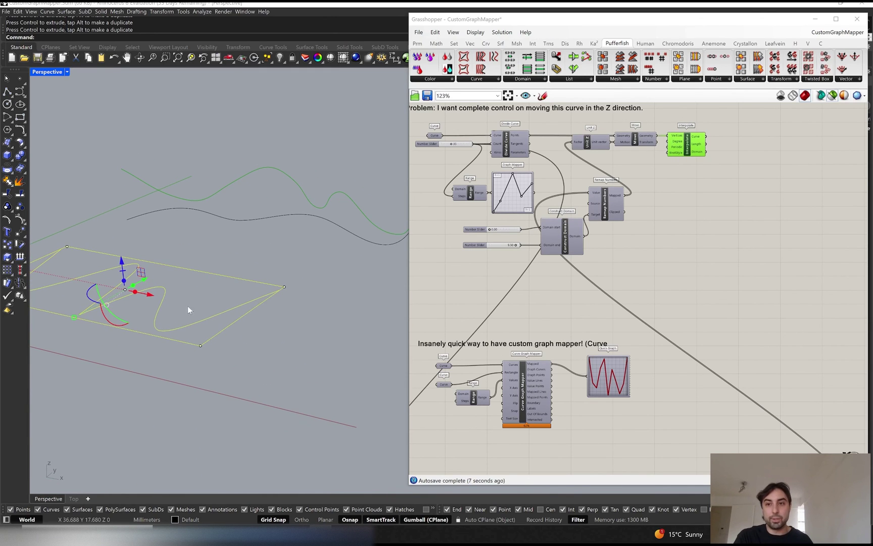
{"action": "left_click", "coordinate": [188, 305]}
{"action": "left_click", "coordinate": [159, 324]}
{"action": "right_click_drag", "start_coordinate": [158, 324], "coordinate": [184, 335], "text": "shift"}
{"action": "left_click", "coordinate": [144, 374]}
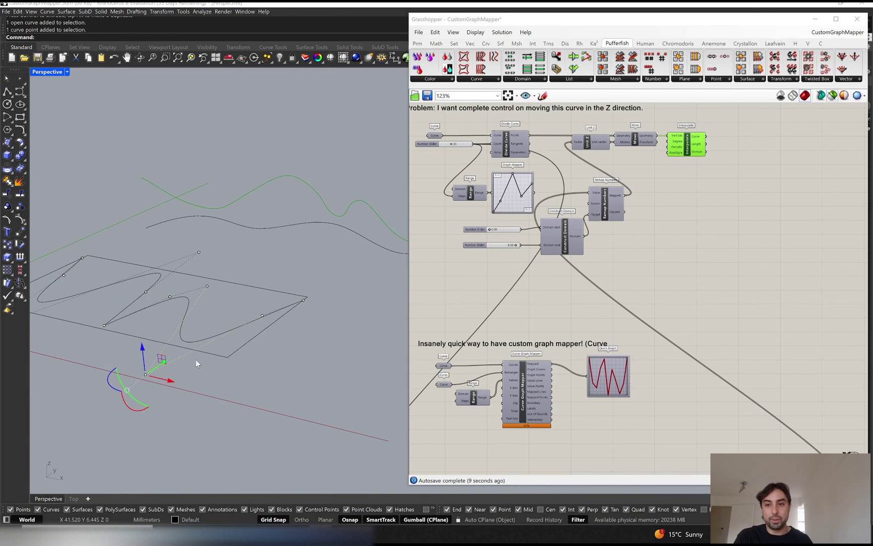
{"action": "left_click_drag", "start_coordinate": [168, 364], "coordinate": [204, 340]}
{"action": "right_click_drag", "start_coordinate": [204, 340], "coordinate": [188, 306]}
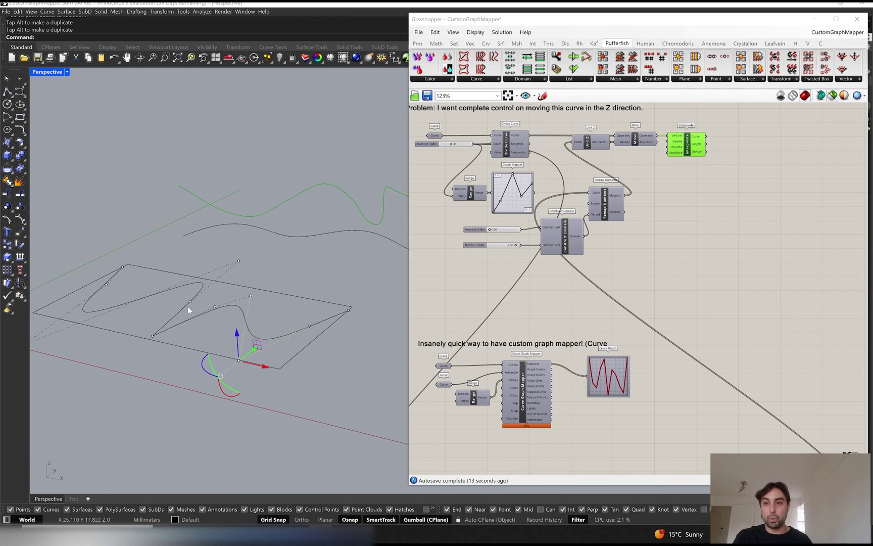
{"action": "left_click", "coordinate": [106, 285]}
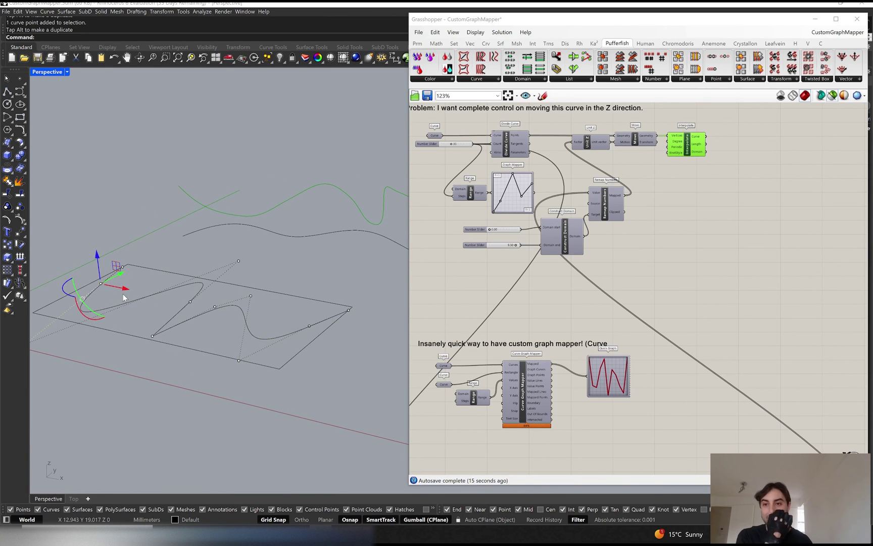
{"action": "scroll", "coordinate": [603, 323], "scroll_direction": "down", "scroll_amount": 5}
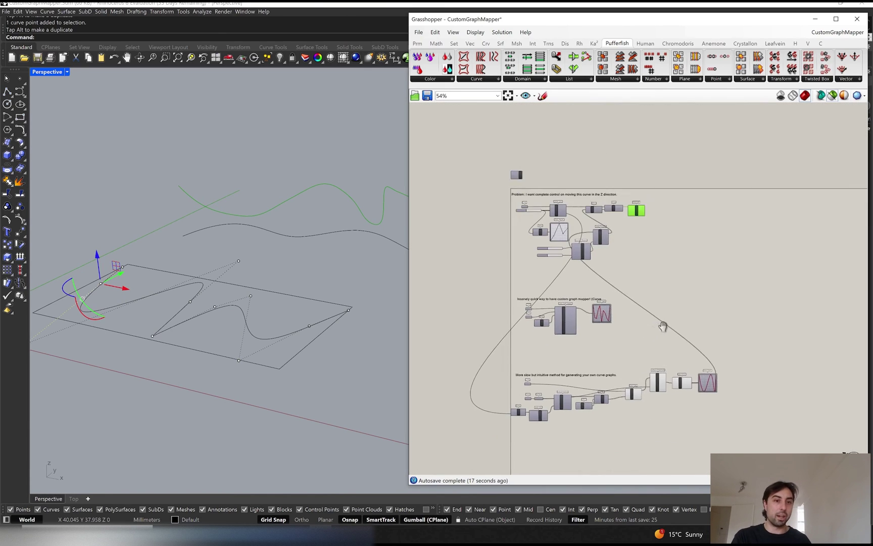
{"action": "scroll", "coordinate": [662, 327], "scroll_direction": "up", "scroll_amount": 4}
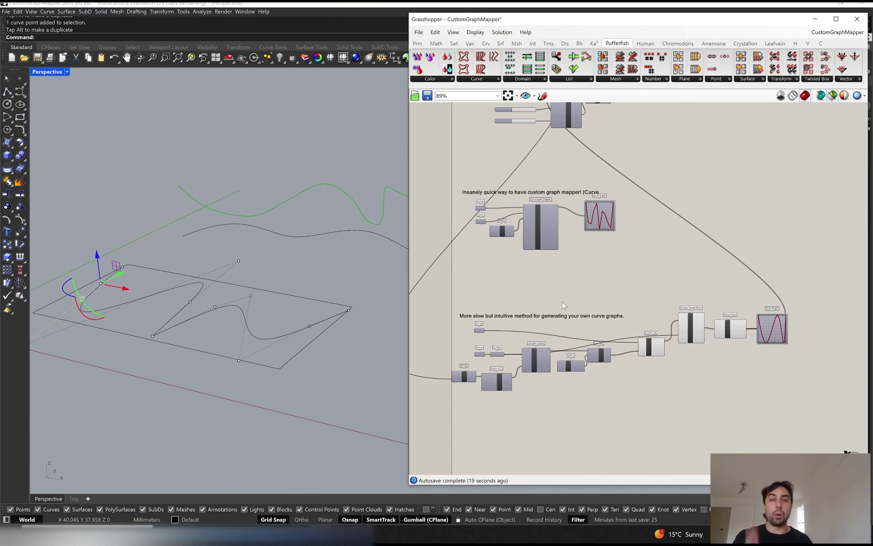